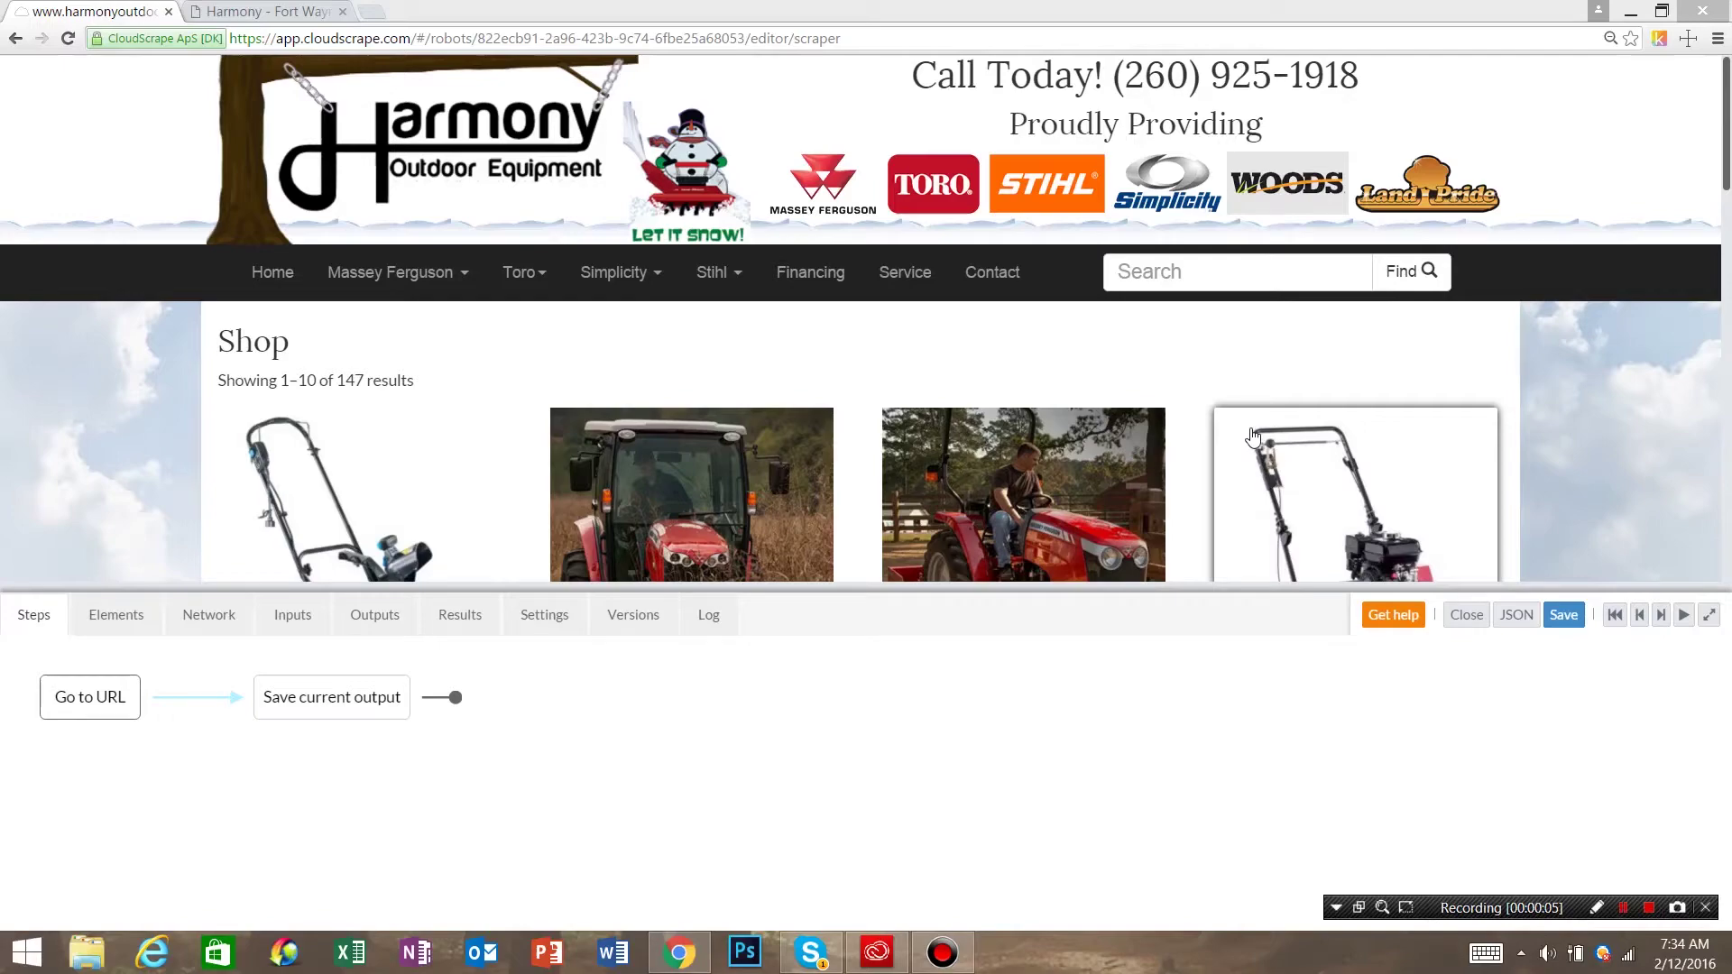
# Select the → next-page pagination link at the bottom of the Harmony shop preview.
pyautogui.click(1727, 479)
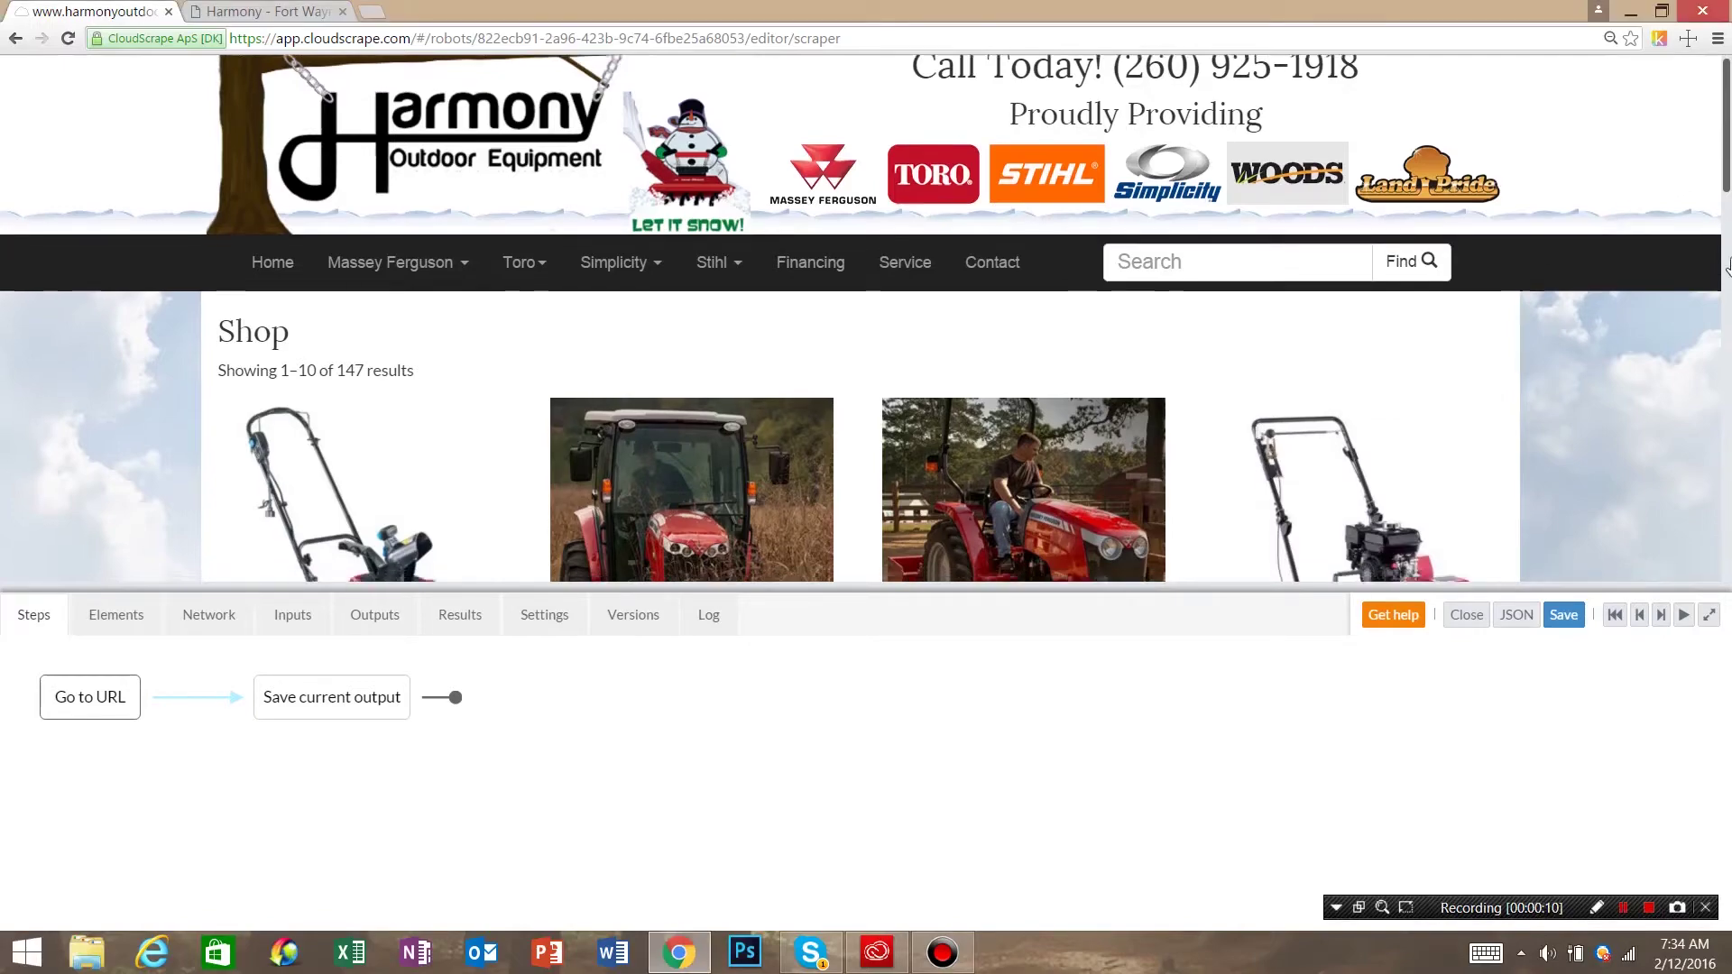
pyautogui.click(1727, 479)
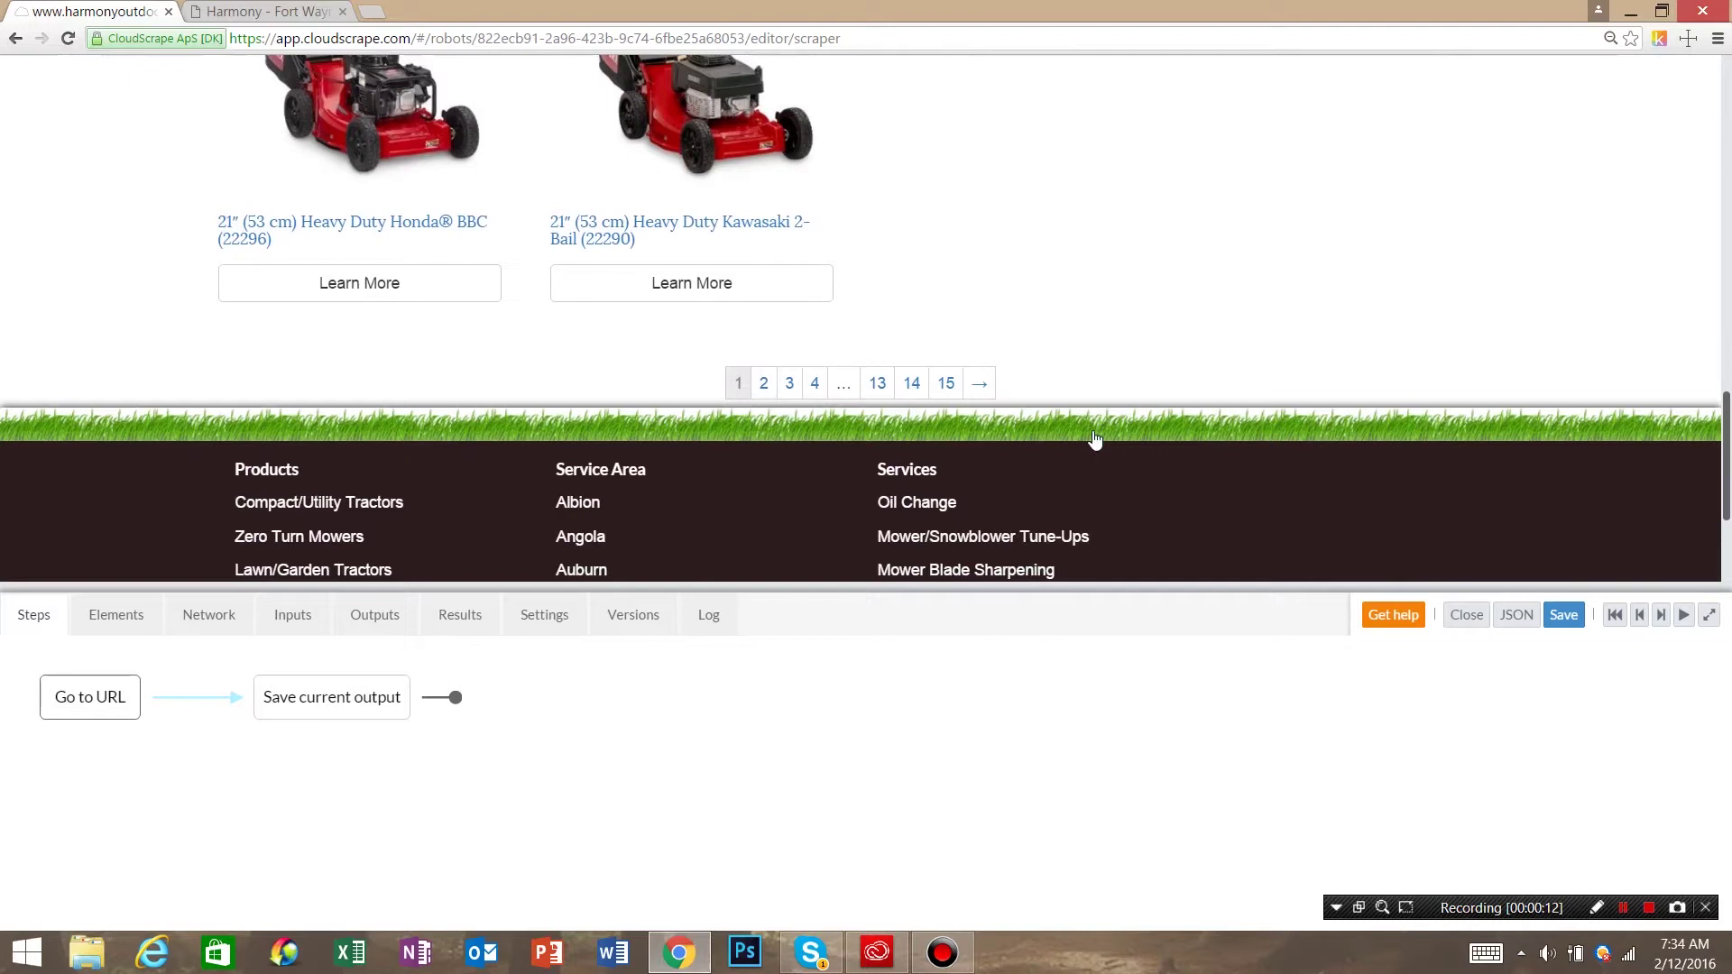
# Set the next-page arrow to Iterate pages and check that shop page 2 exists in the other browser tab.
pyautogui.click(980, 401)
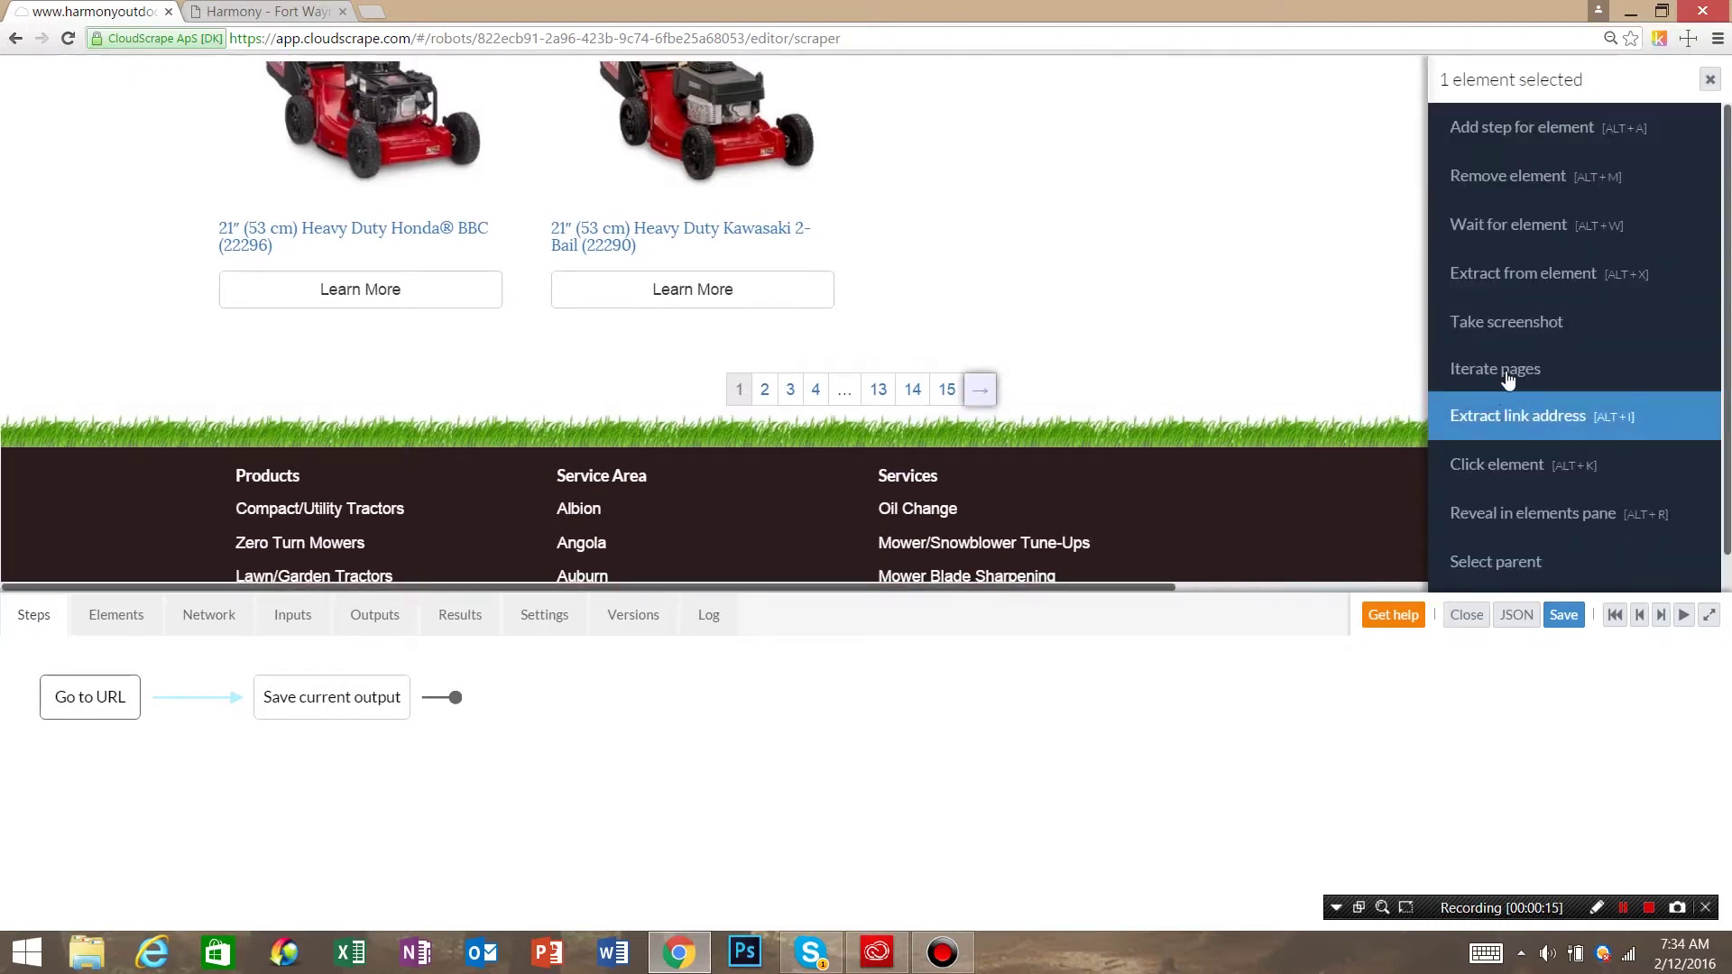
pyautogui.click(1506, 370)
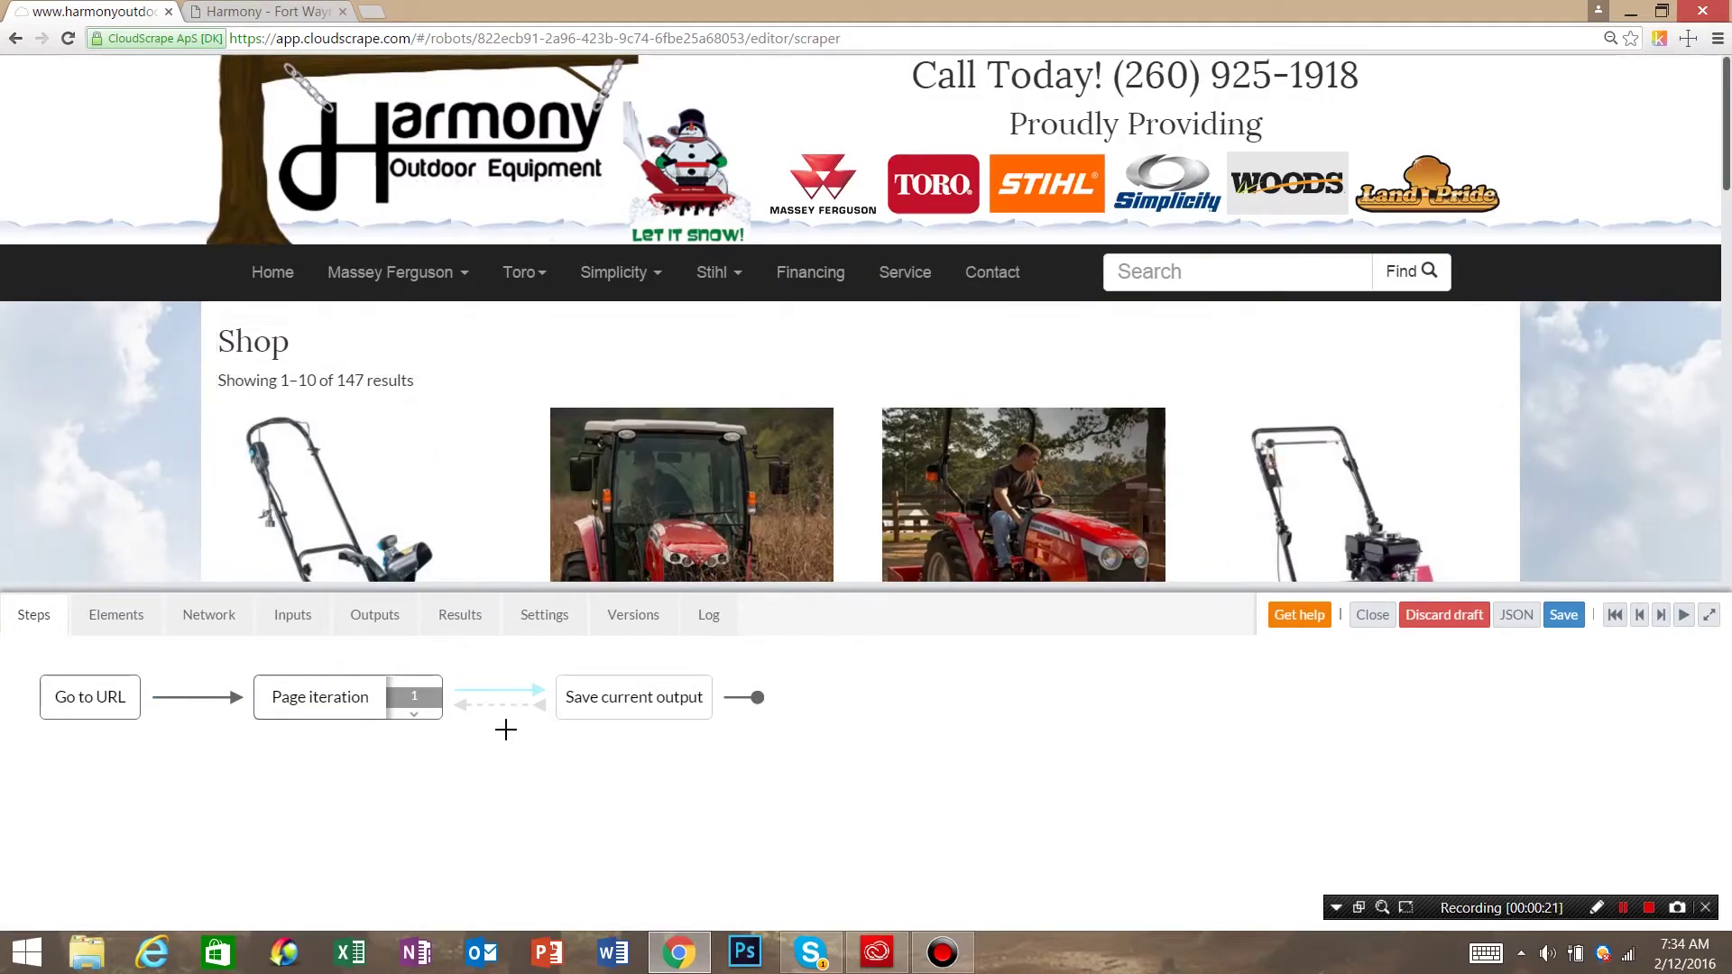
pyautogui.click(245, 11)
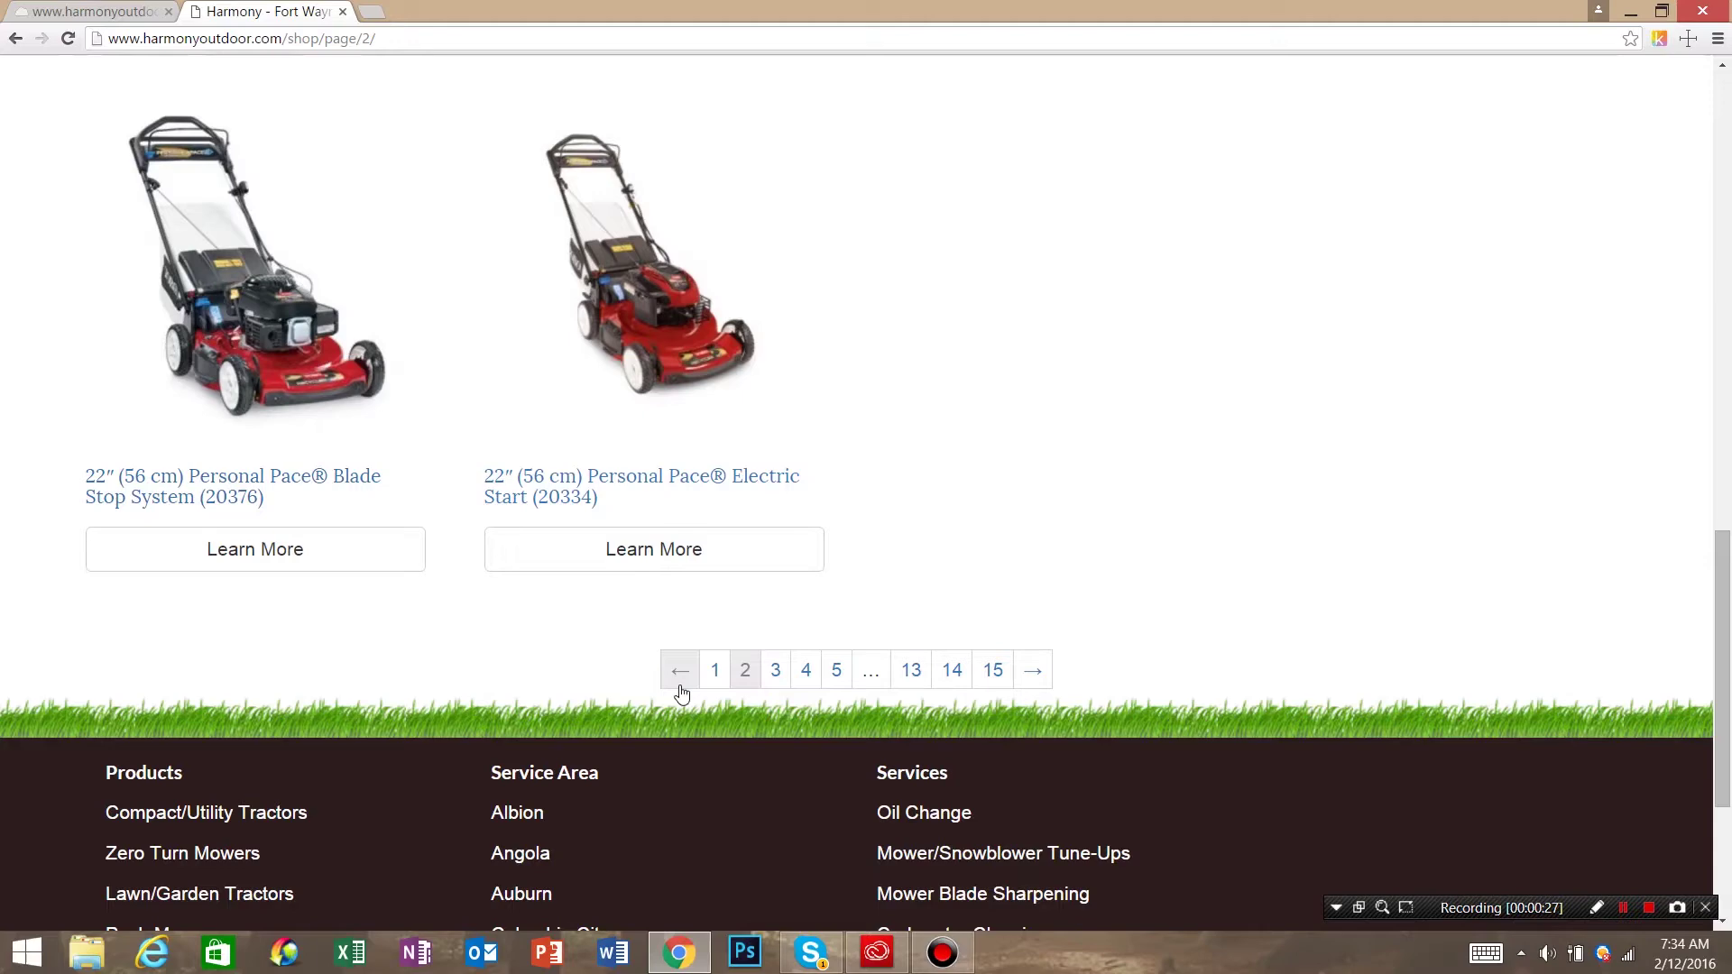
# Back in the editor, append :last to the Page iteration step's path so it reads a.next:last.
pyautogui.click(95, 11)
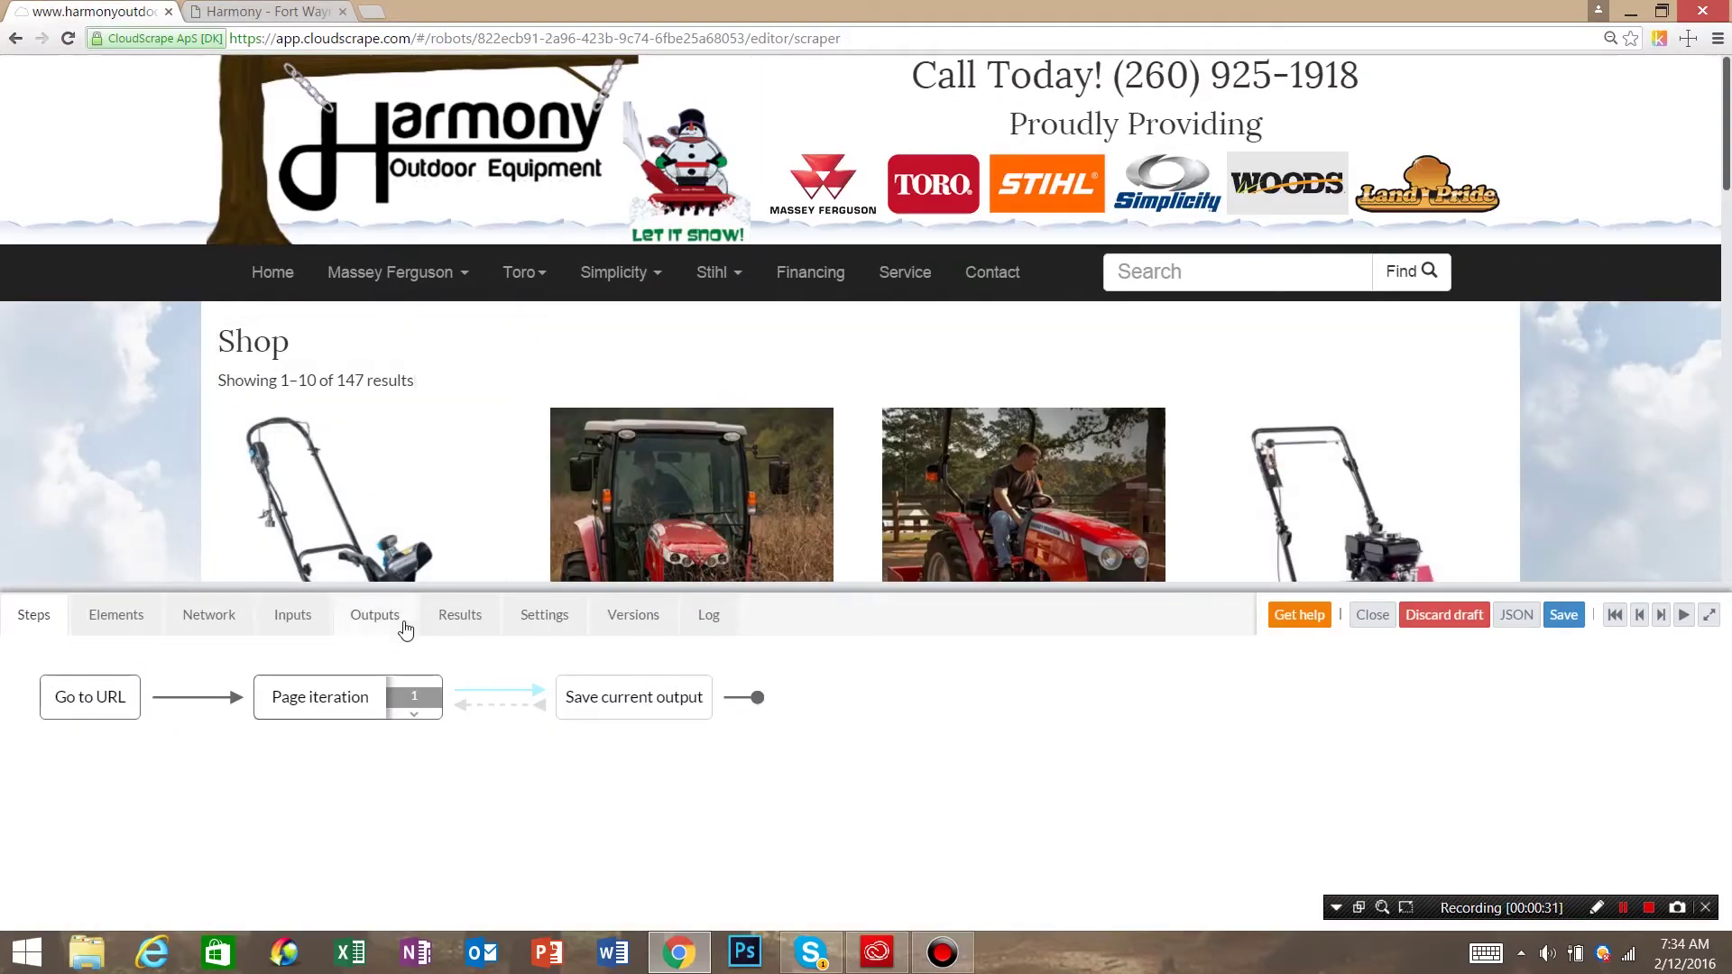
pyautogui.click(333, 715)
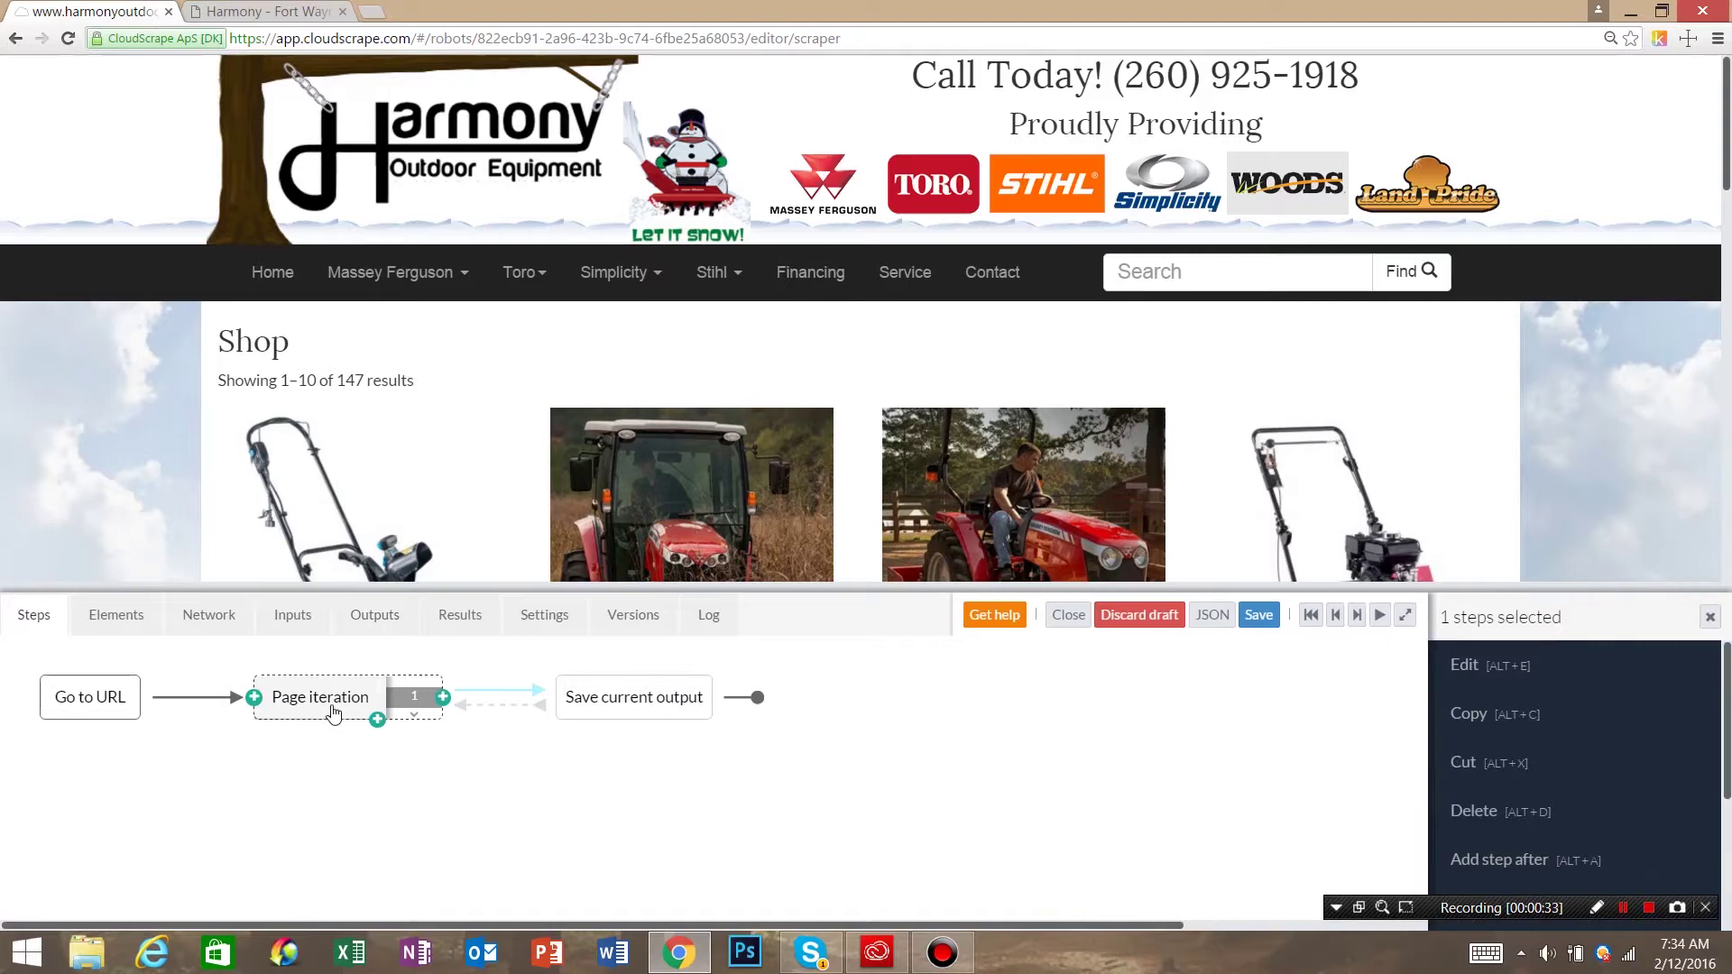
pyautogui.click(1525, 678)
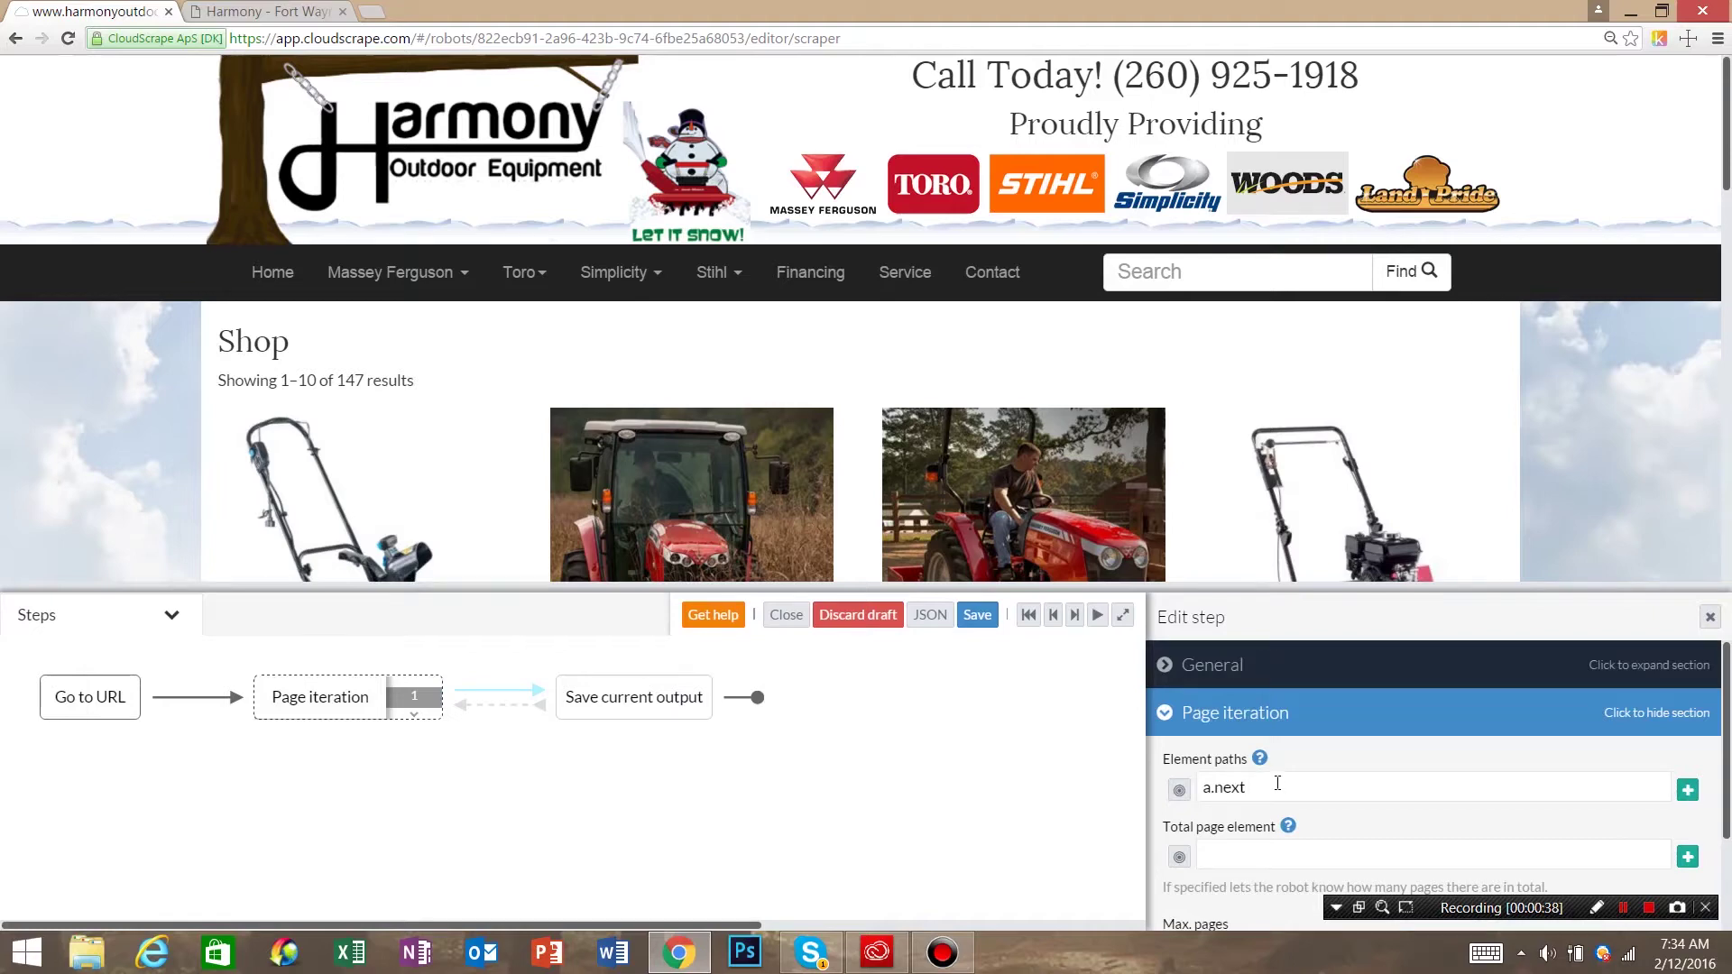
pyautogui.write(':l')
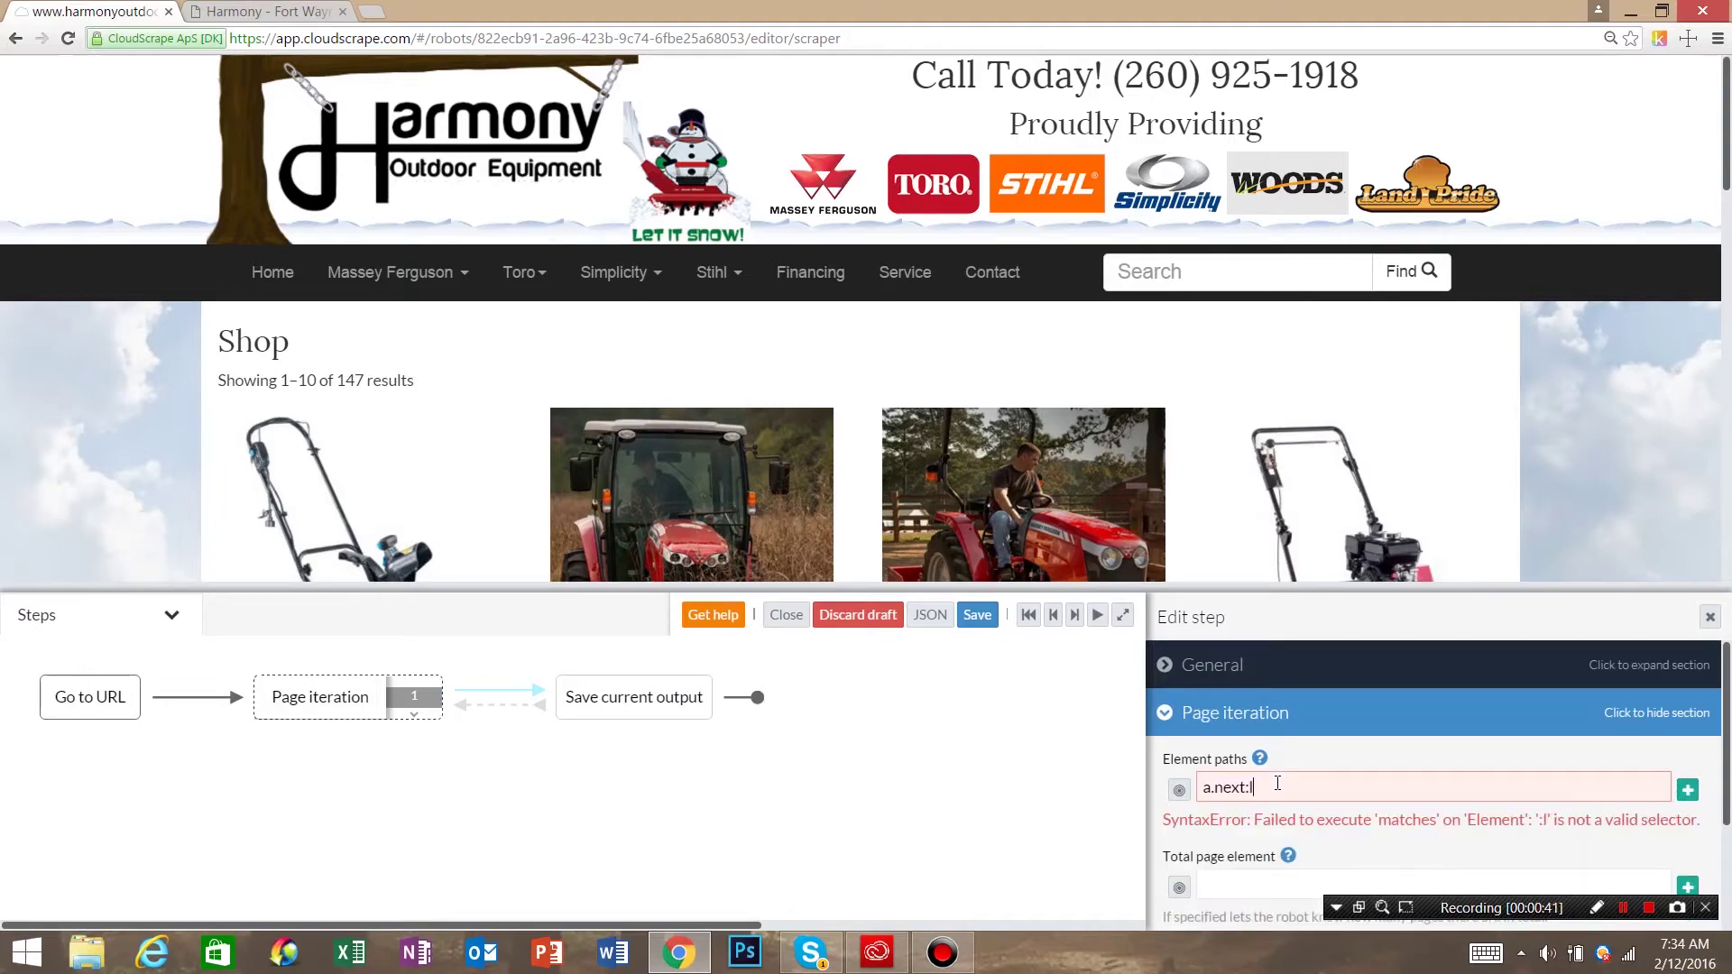
pyautogui.write('ast')
pyautogui.scroll(-2, 1281, 805)
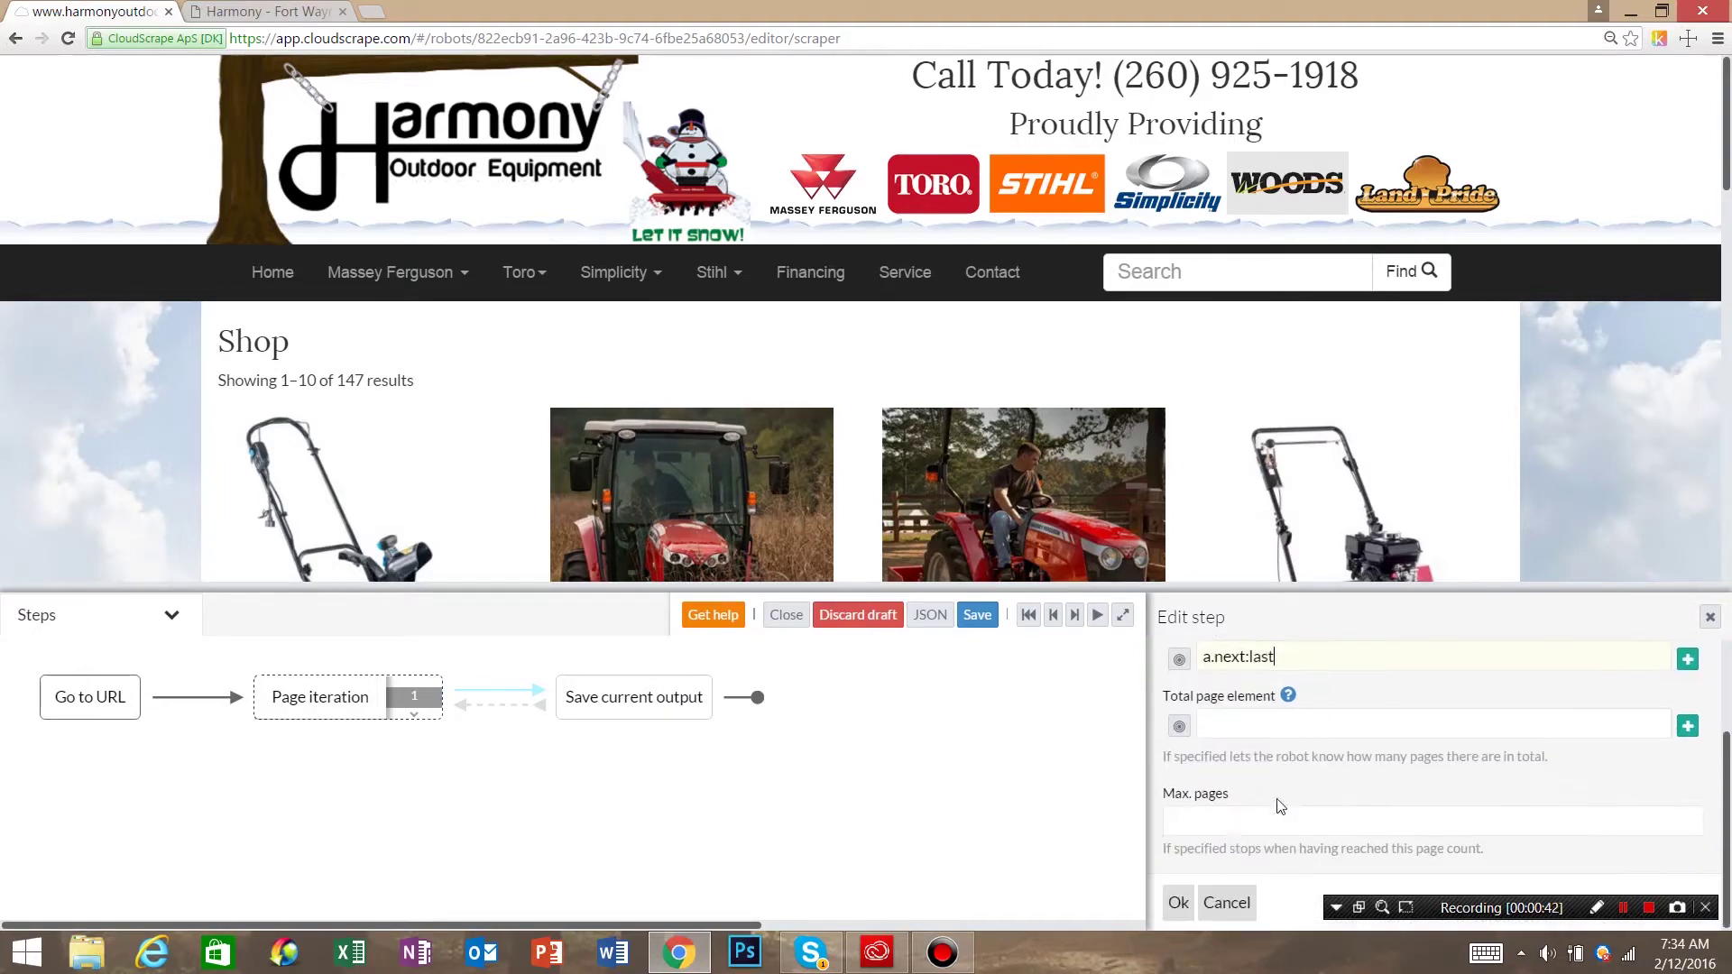
pyautogui.click(1179, 904)
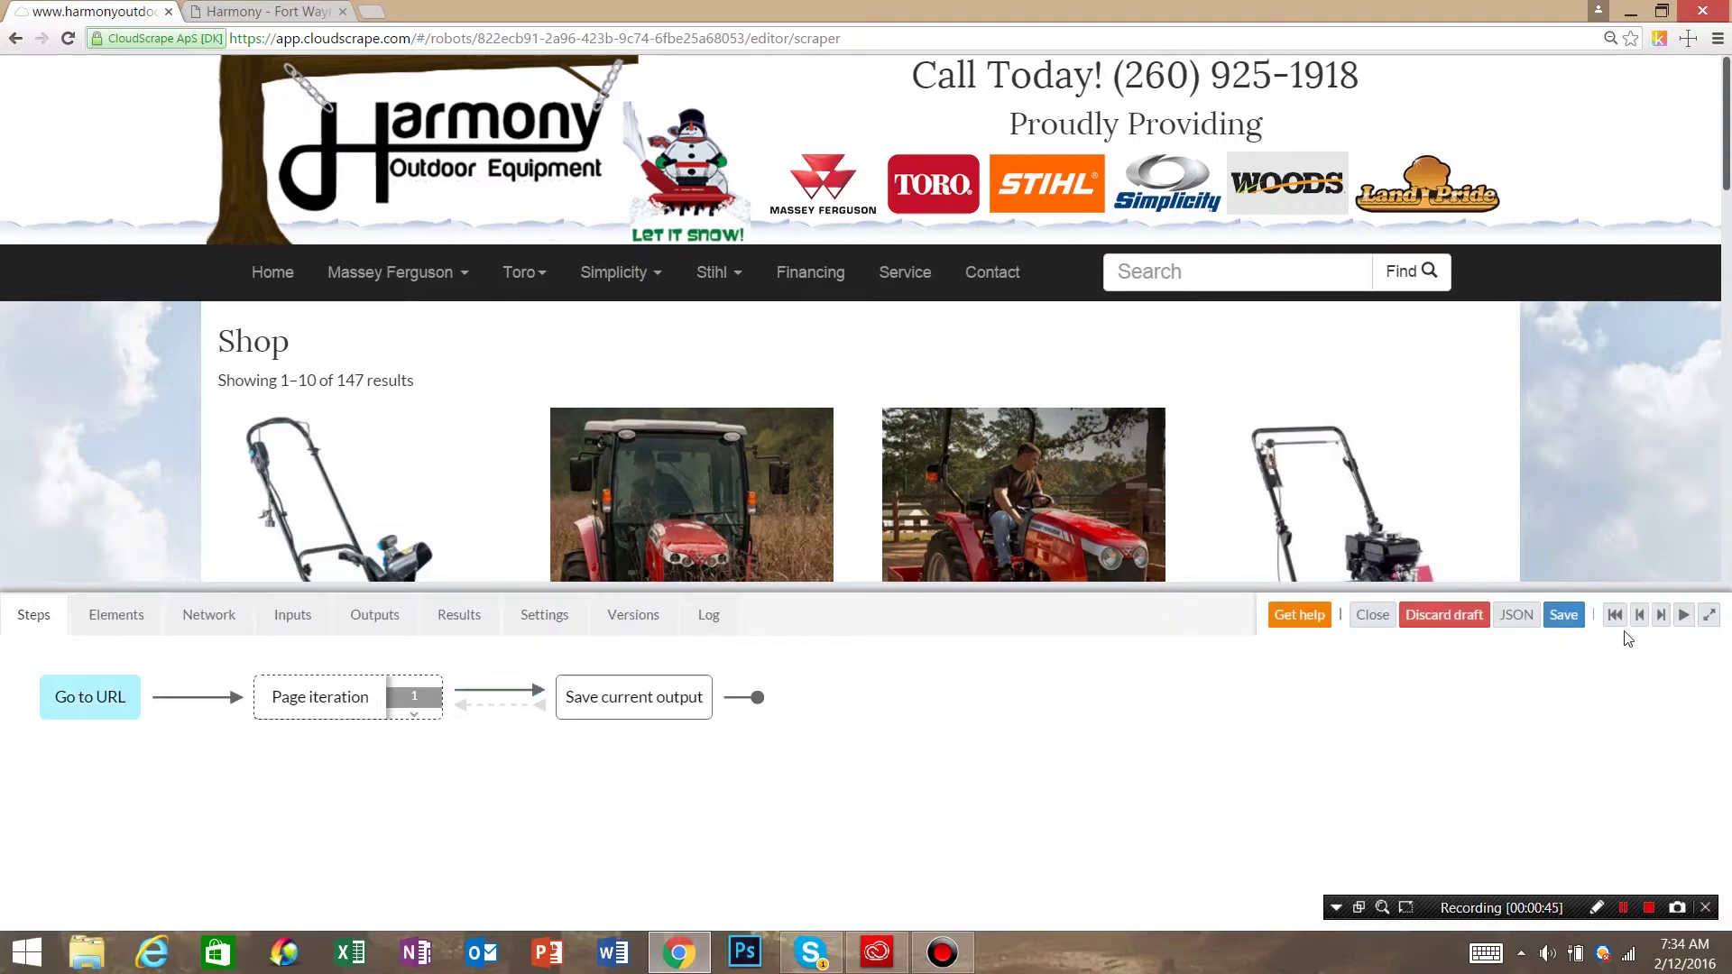
# Step the test run forward through the Go to URL and Page iteration steps.
pyautogui.click(1671, 630)
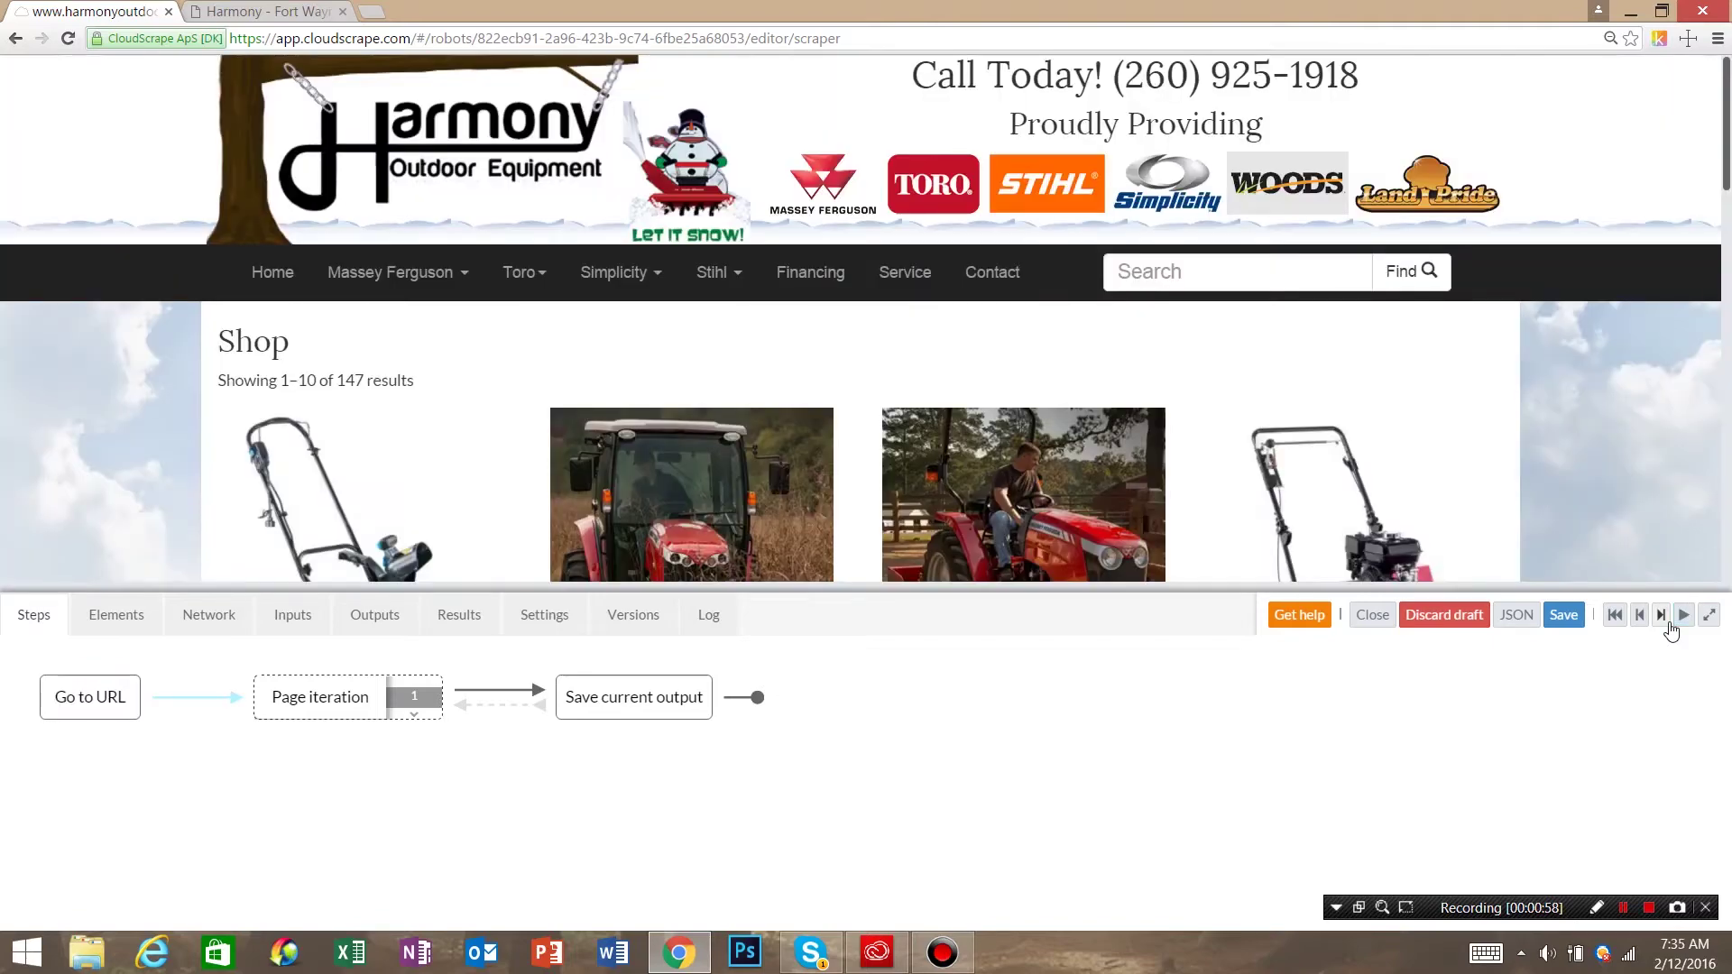
pyautogui.click(1667, 622)
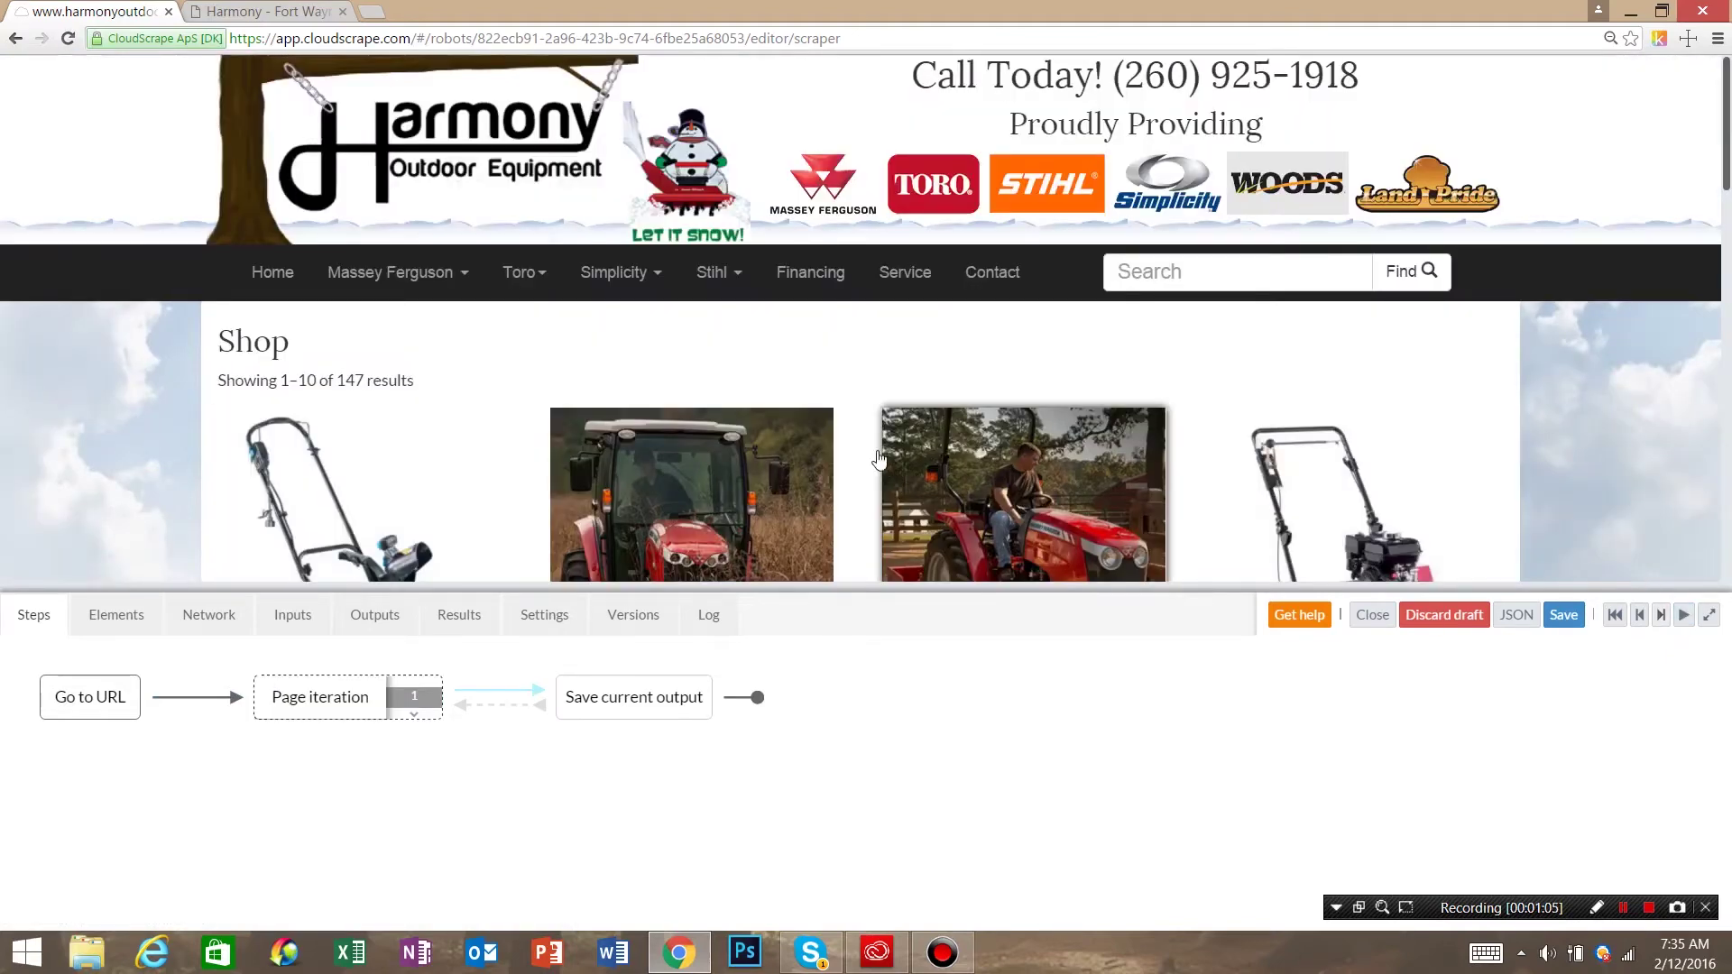
# Select two product tiles, add the 8 suggested tiles, and loop through all 10 tiles.
pyautogui.scroll(-1, 538, 391)
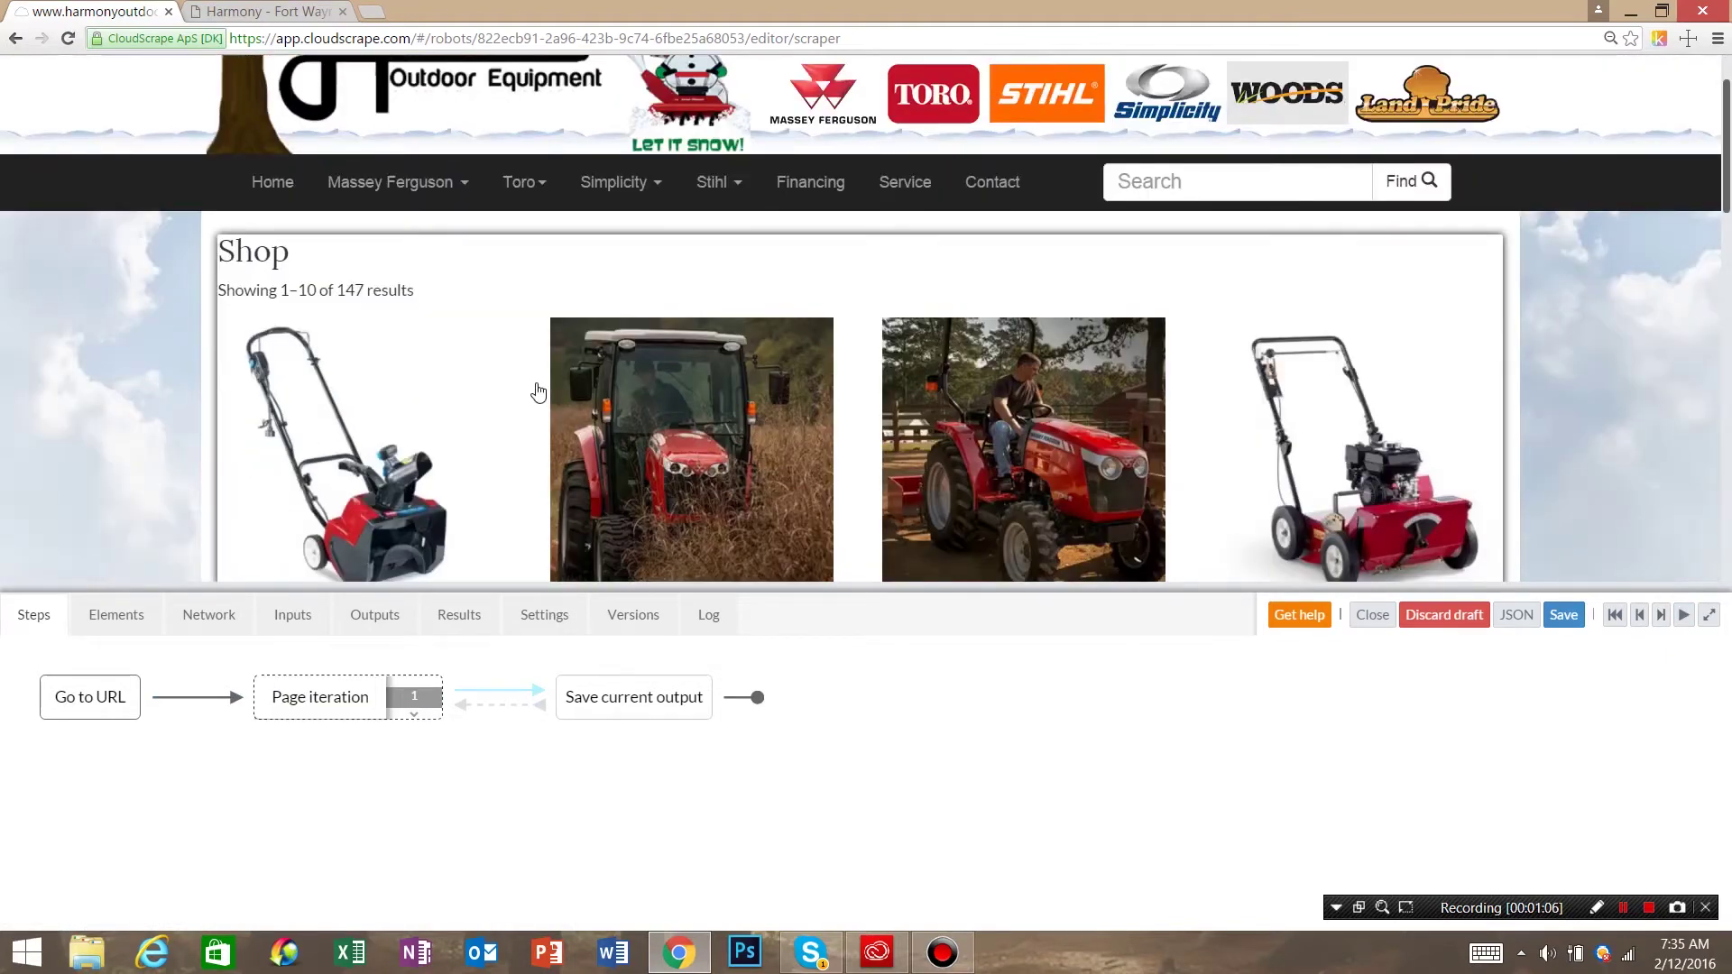
pyautogui.scroll(-1, 538, 391)
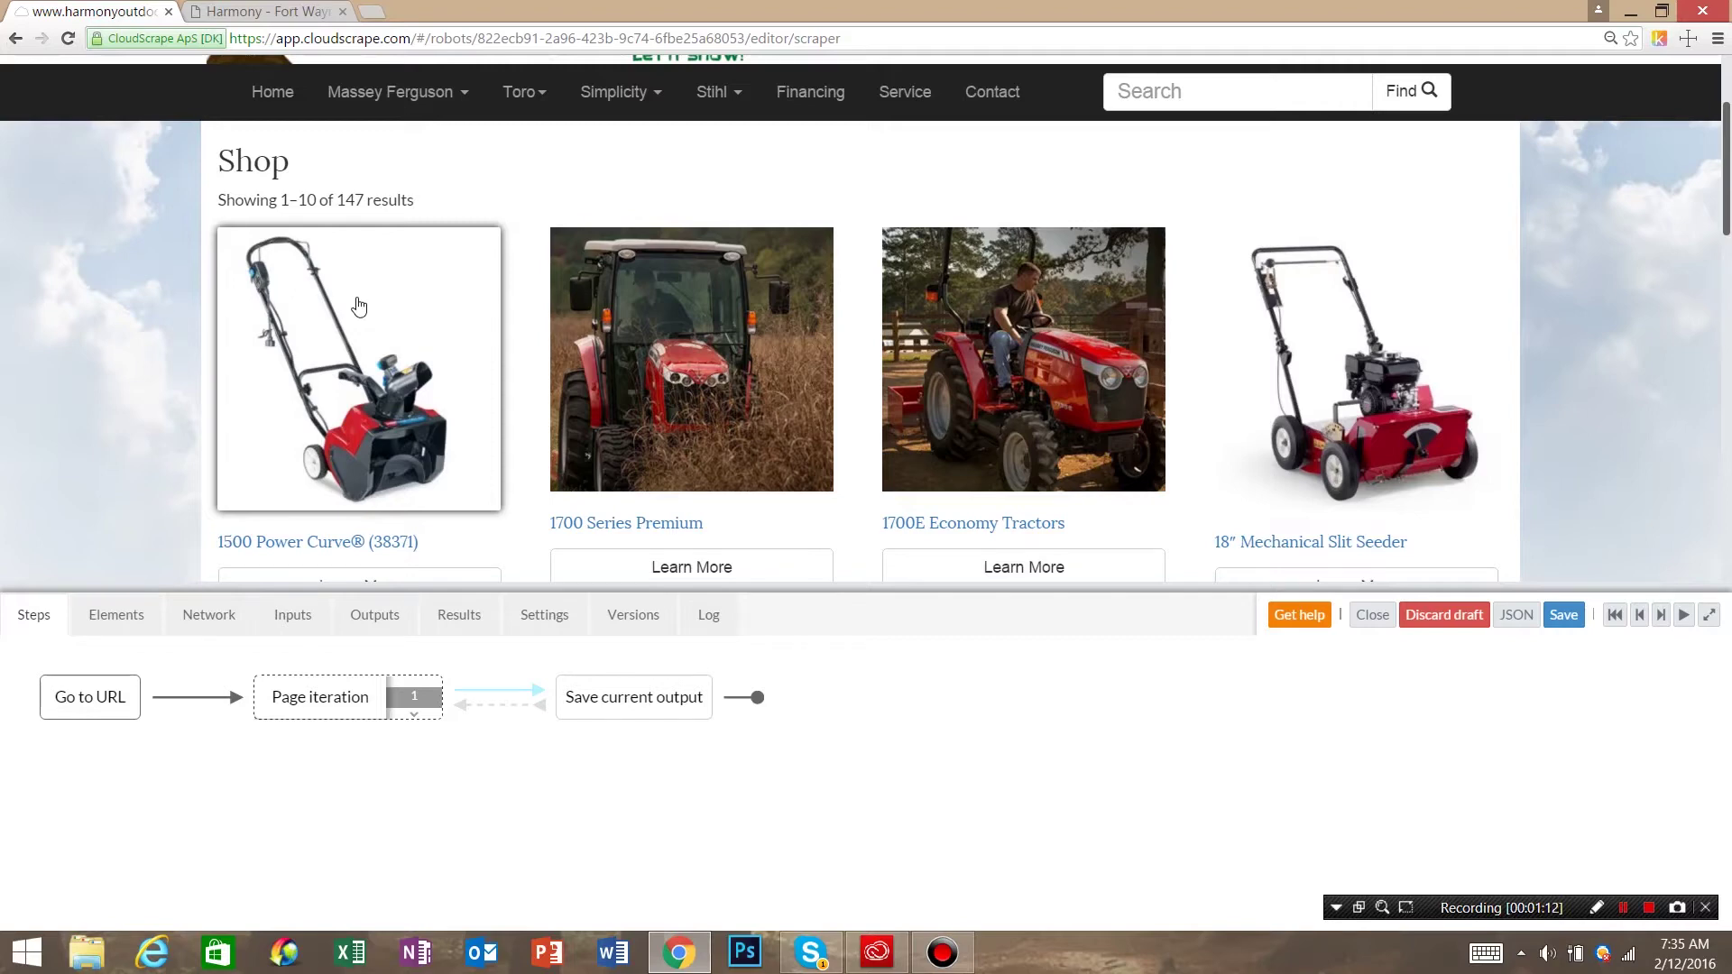
pyautogui.click(359, 306)
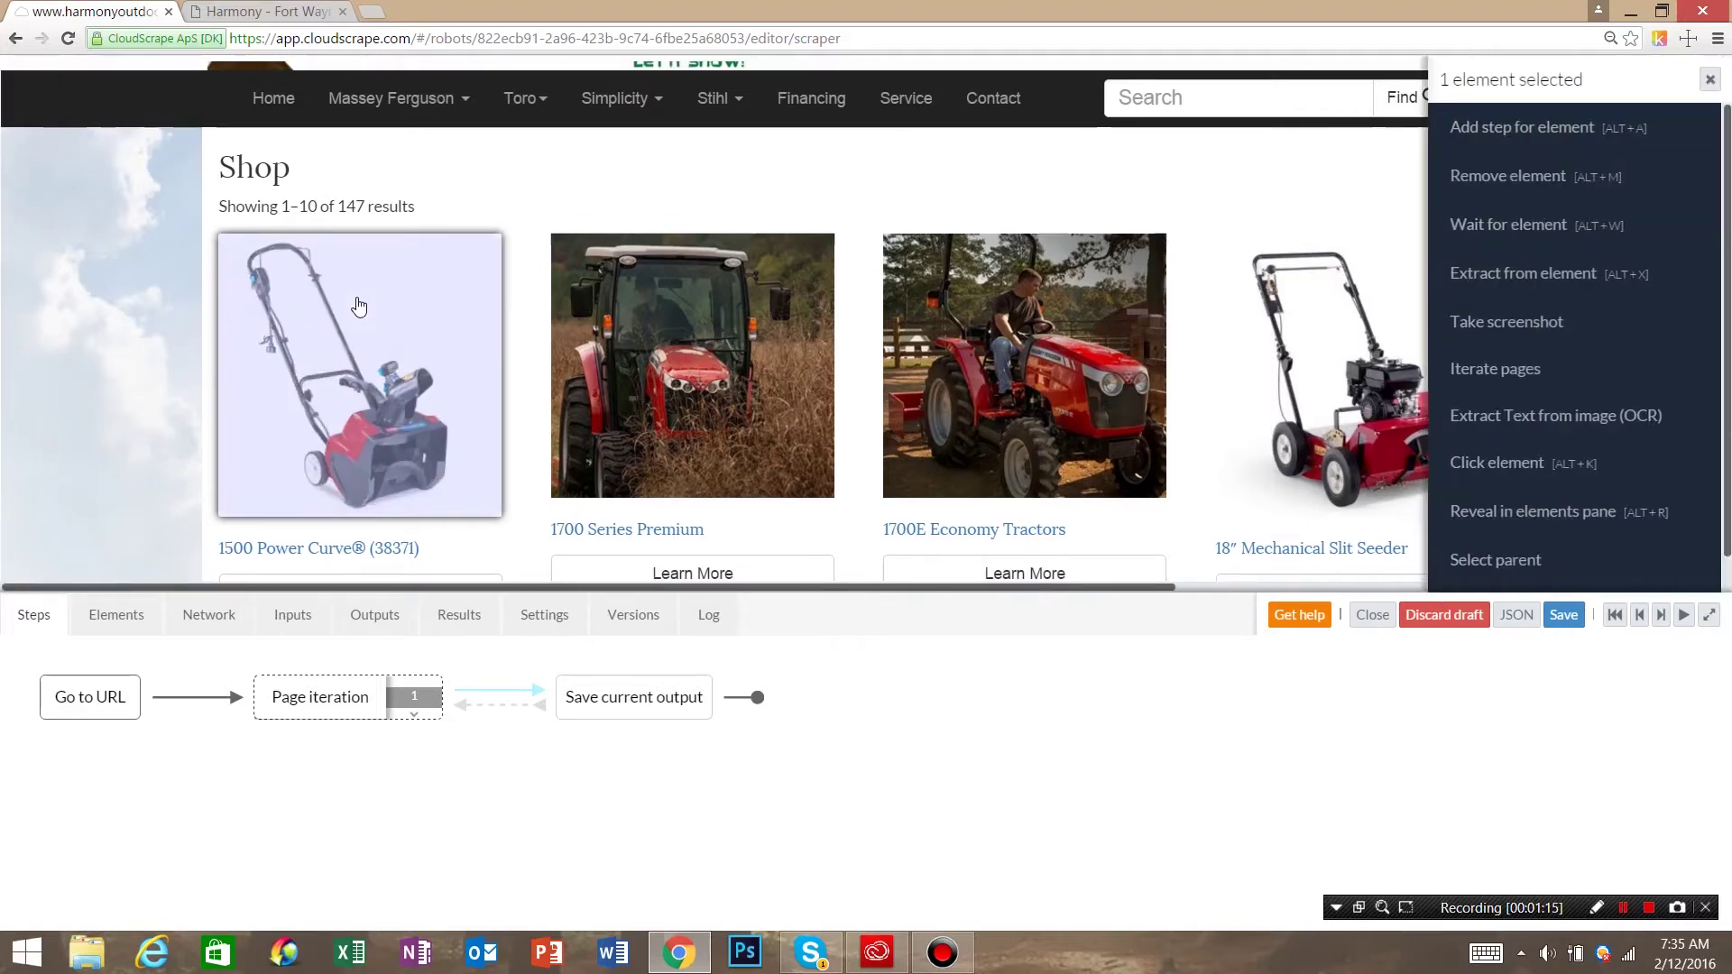
pyautogui.click(638, 325)
pyautogui.scroll(-5, 812, 338)
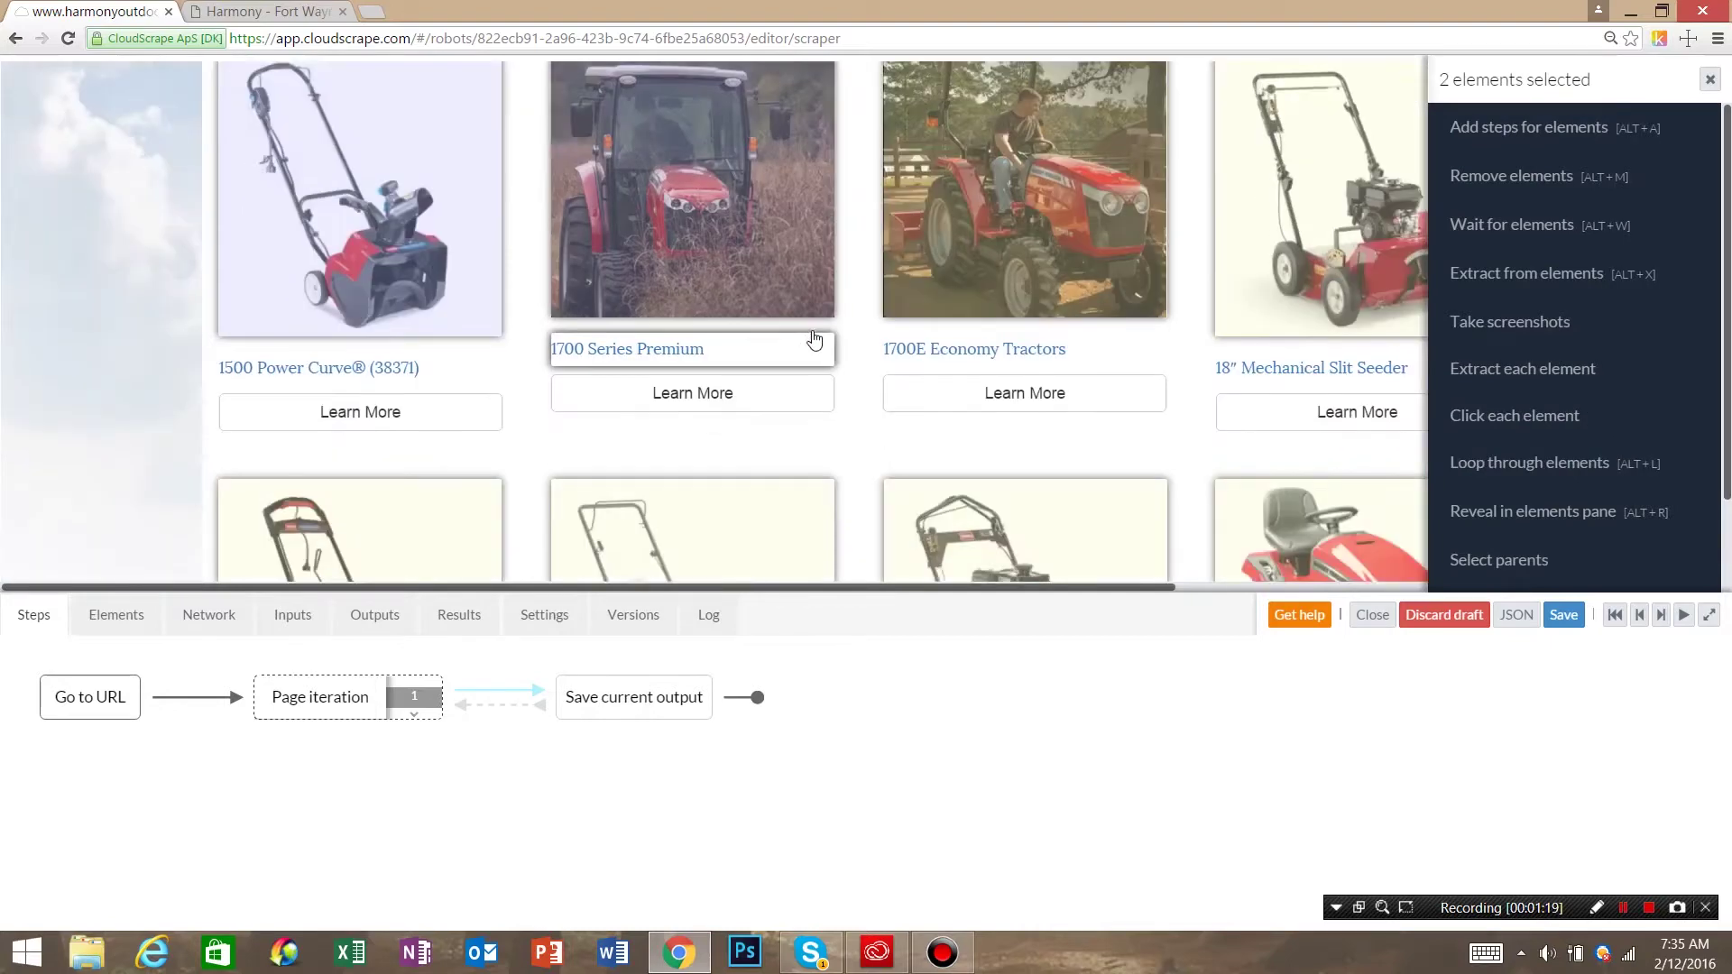
pyautogui.scroll(-6, 814, 341)
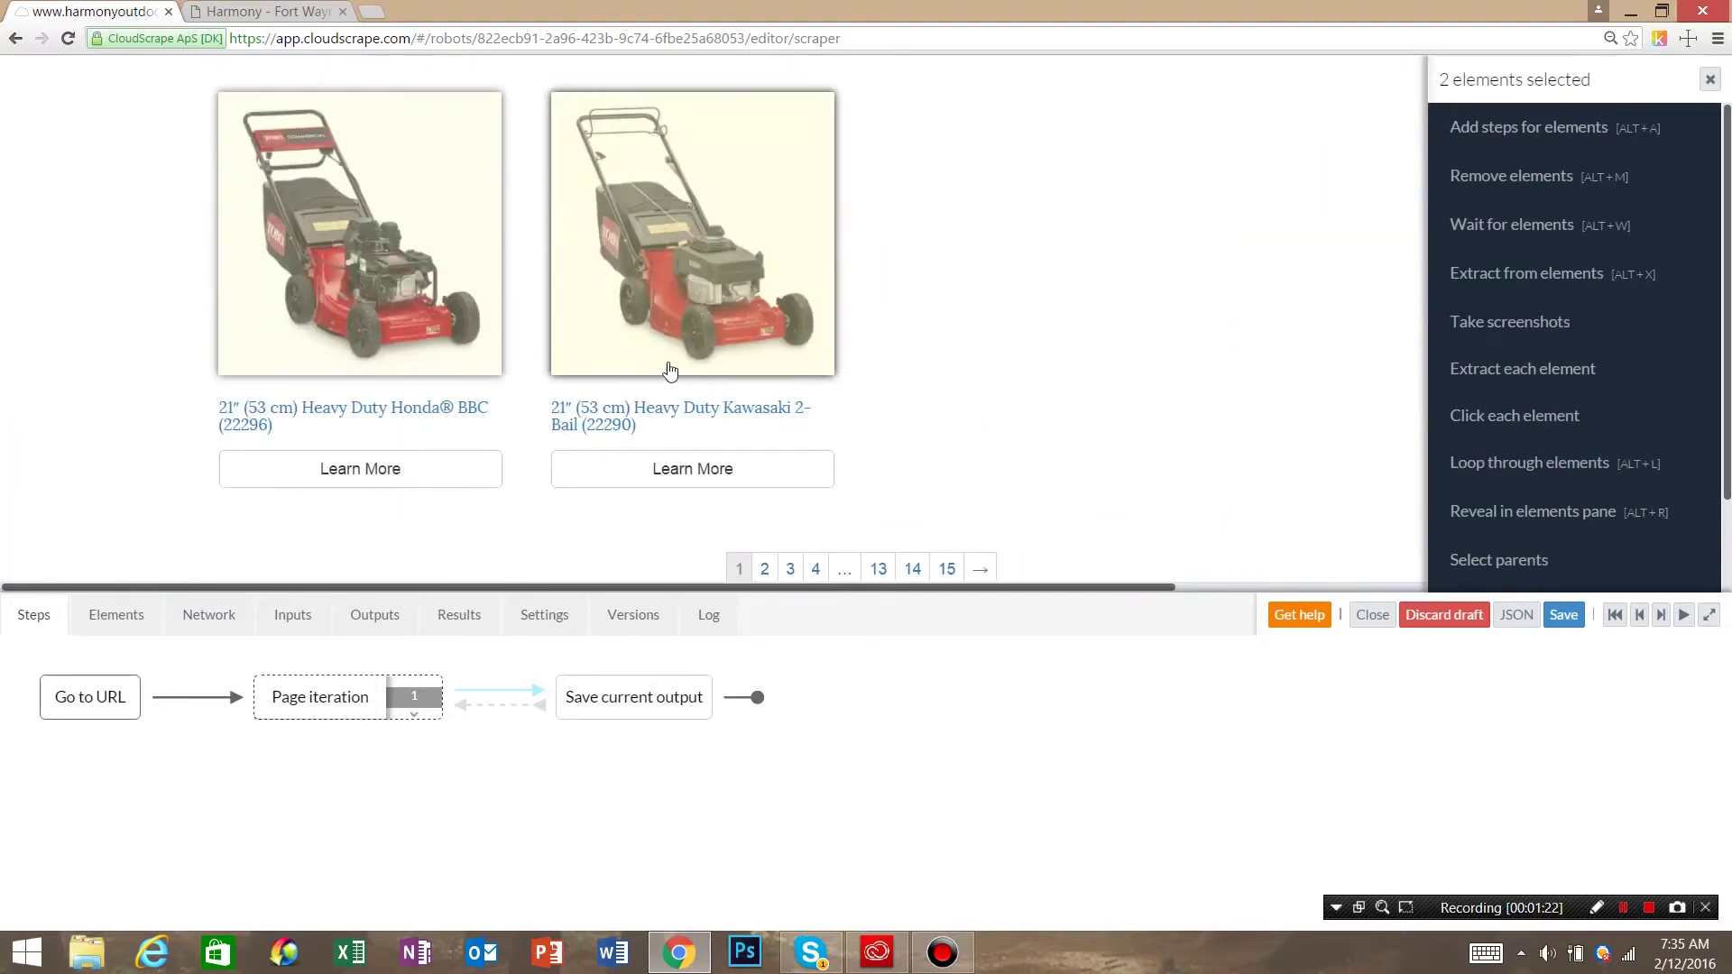
pyautogui.scroll(4, 959, 340)
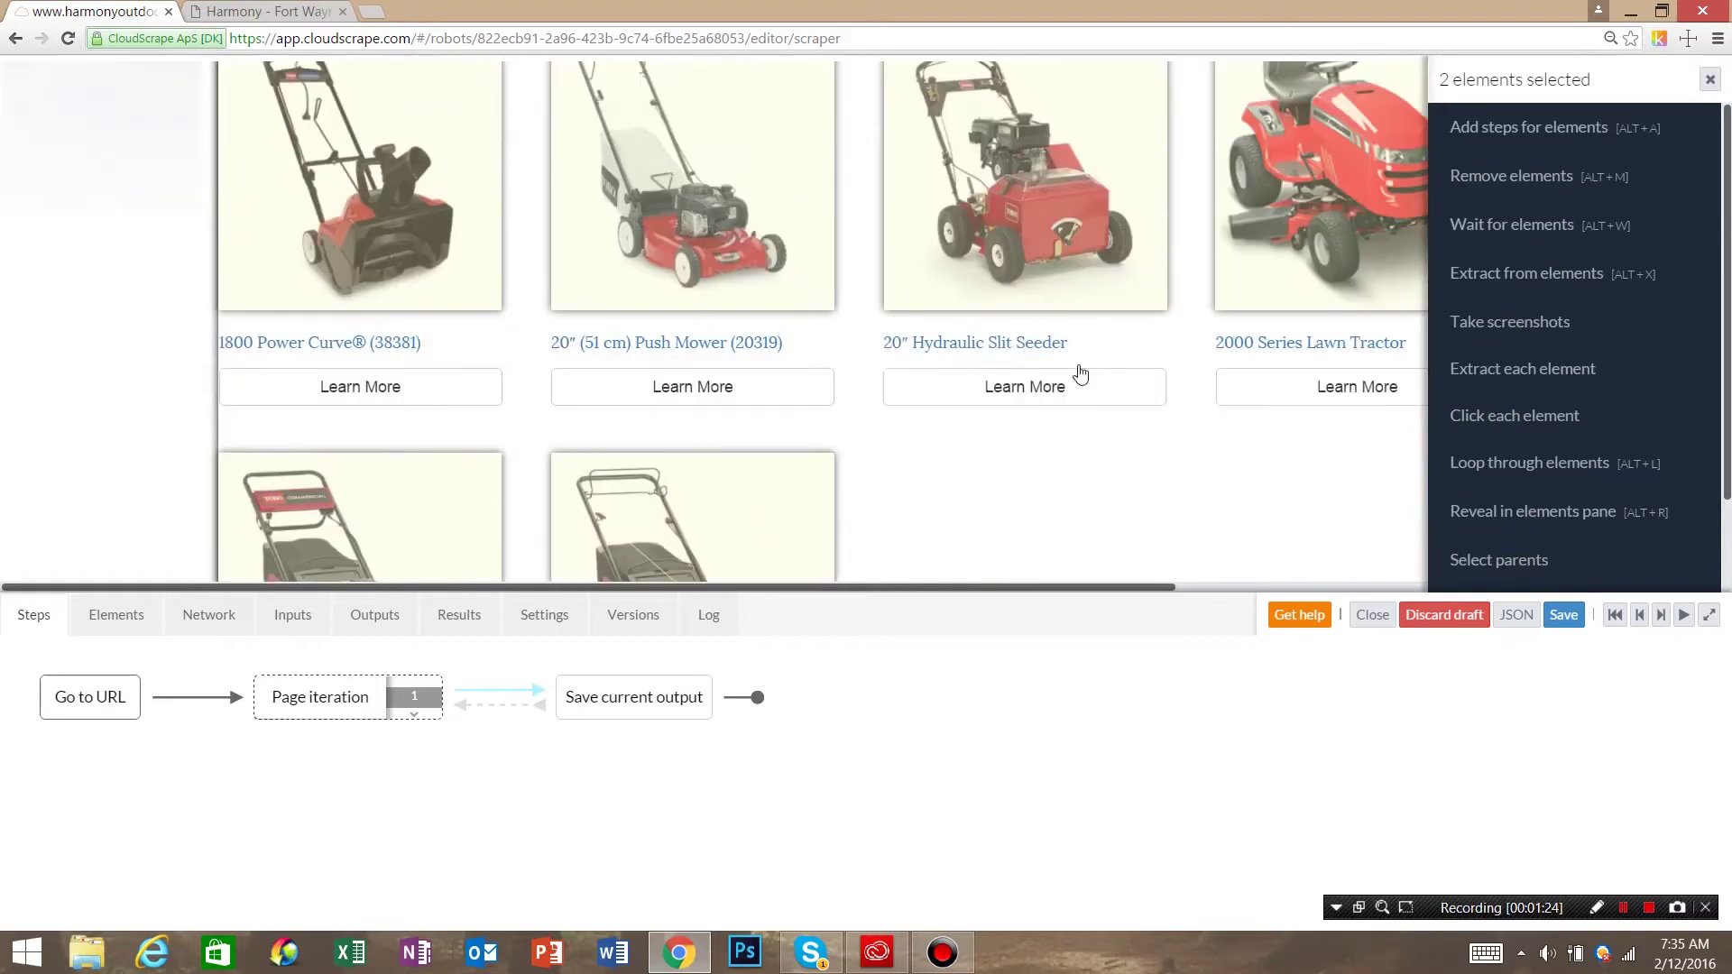
pyautogui.scroll(-2, 1629, 377)
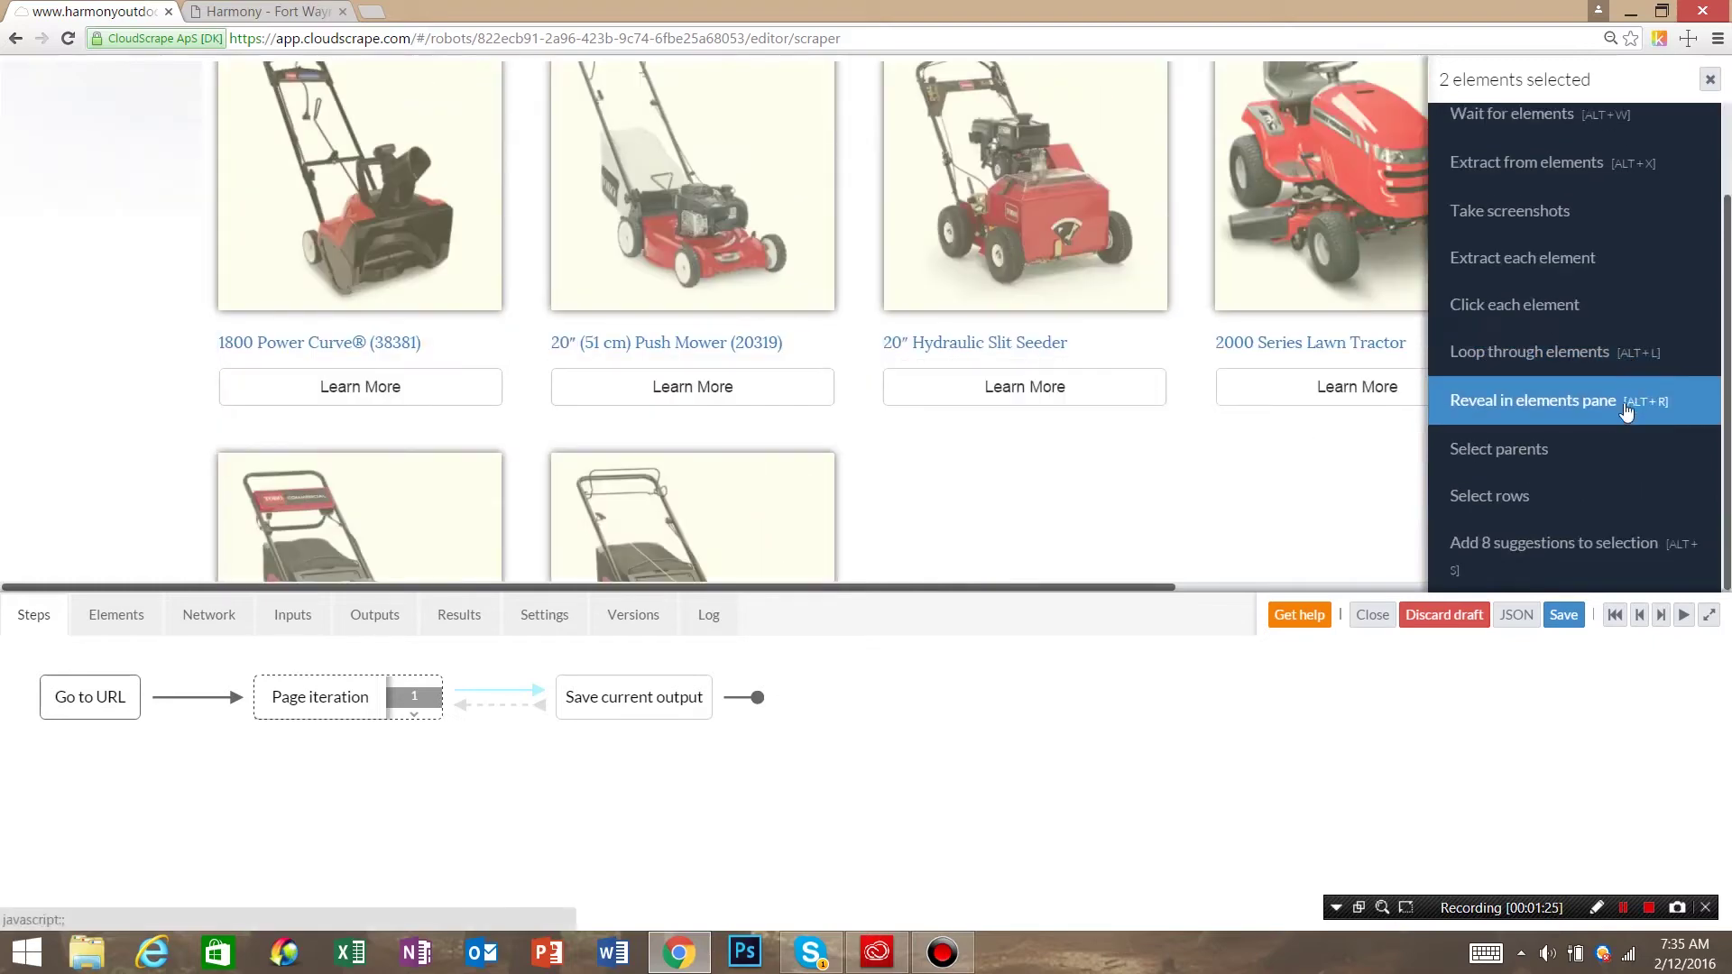
pyautogui.click(1588, 548)
pyautogui.scroll(6, 817, 330)
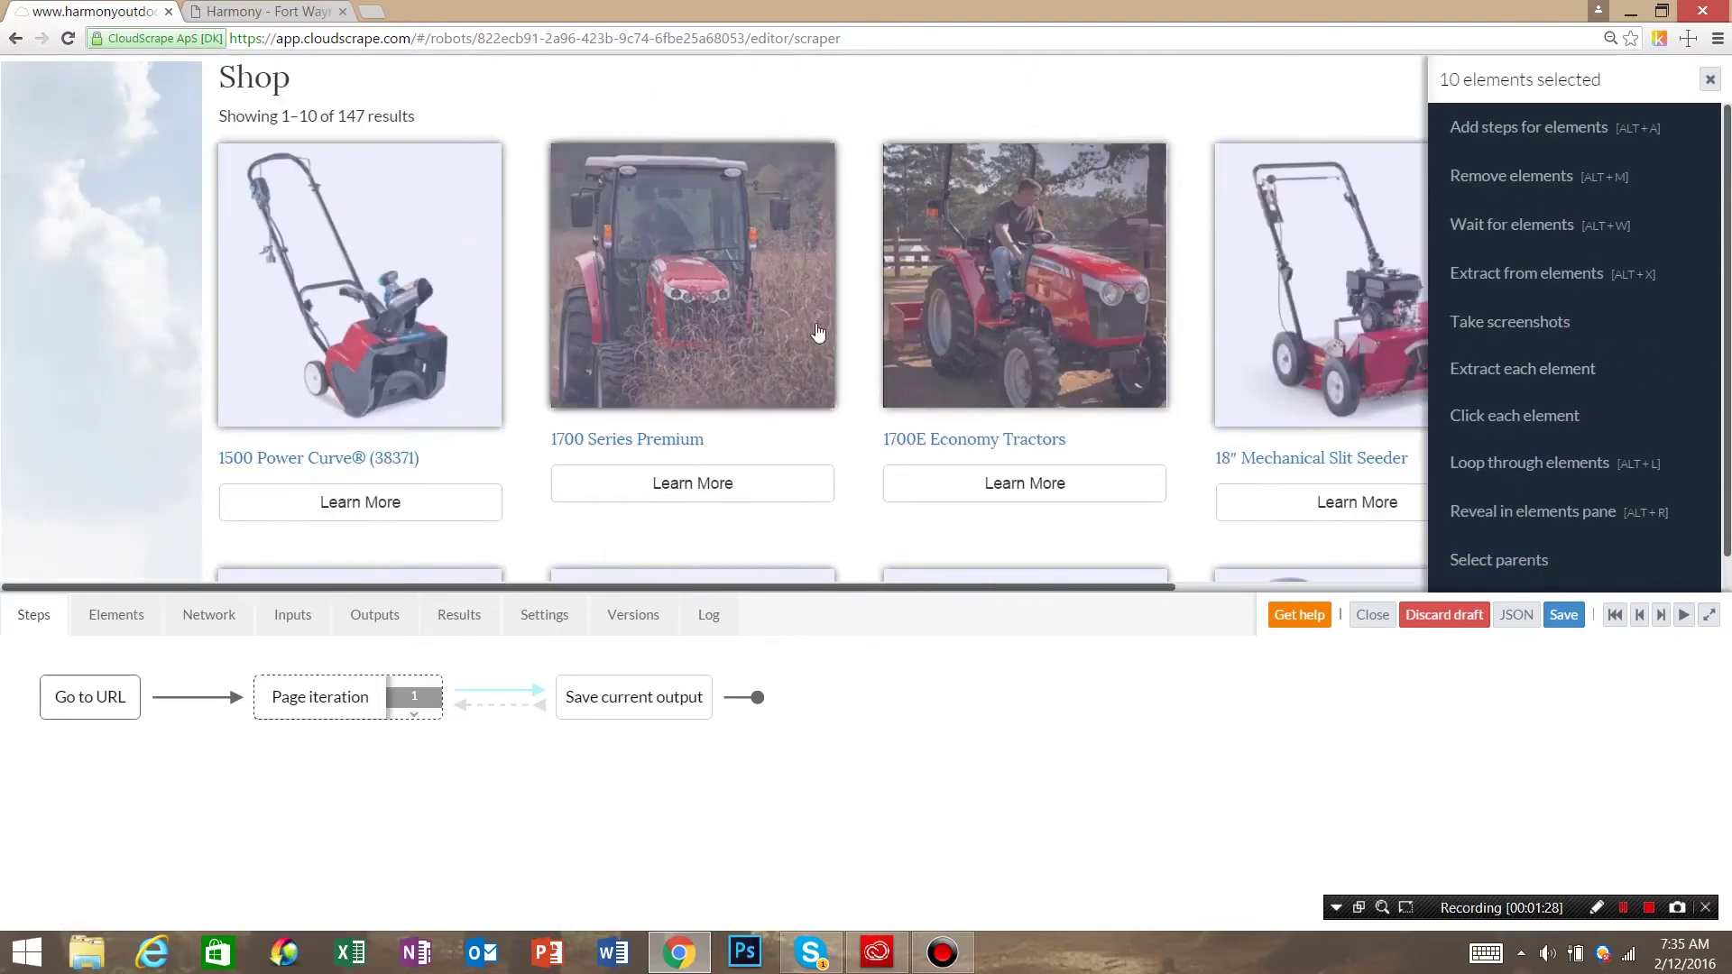
pyautogui.click(1540, 422)
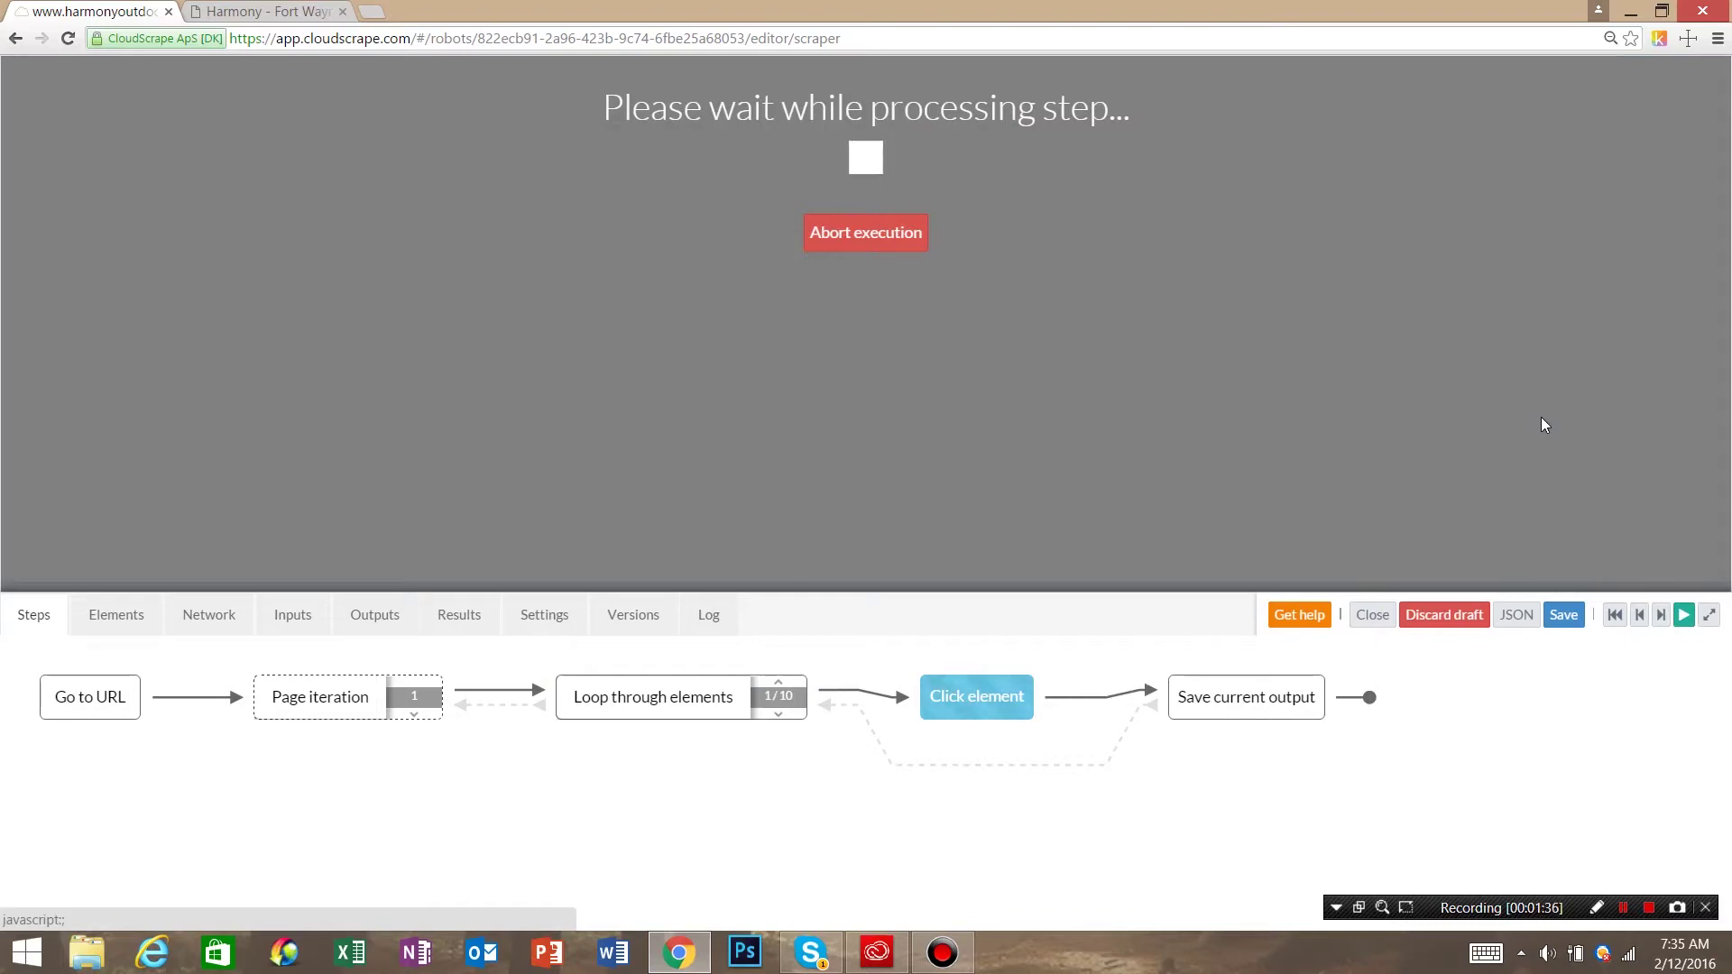
pyautogui.scroll(-3, 1188, 336)
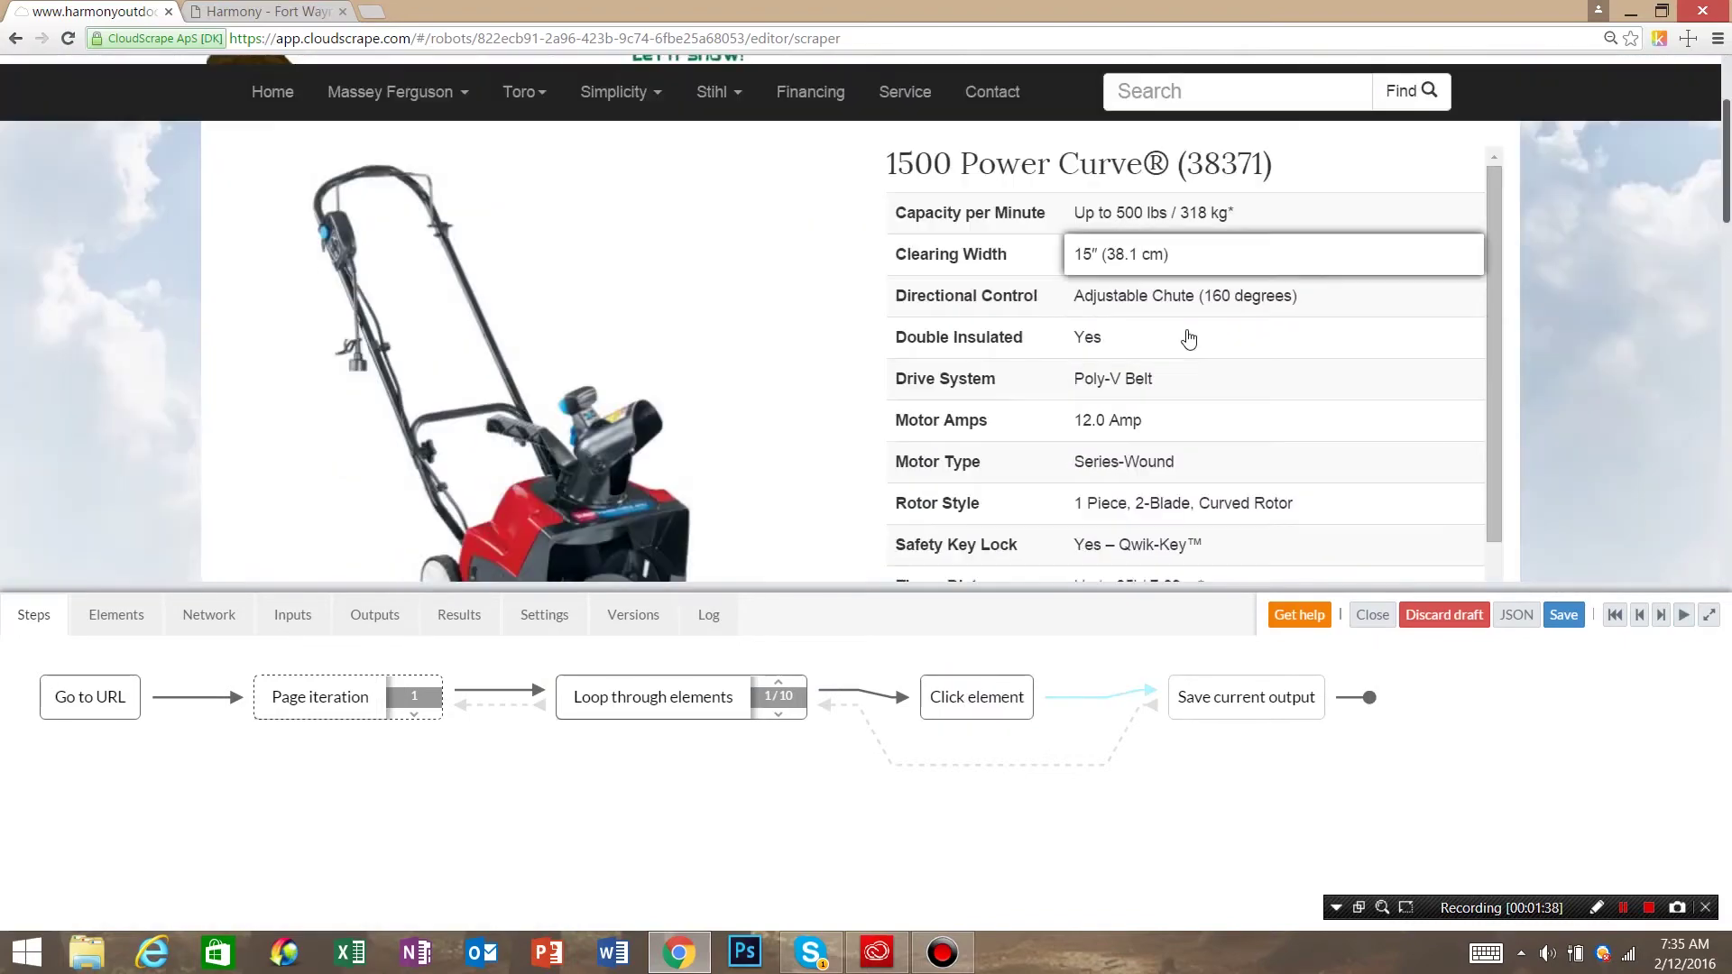
pyautogui.scroll(1, 1188, 336)
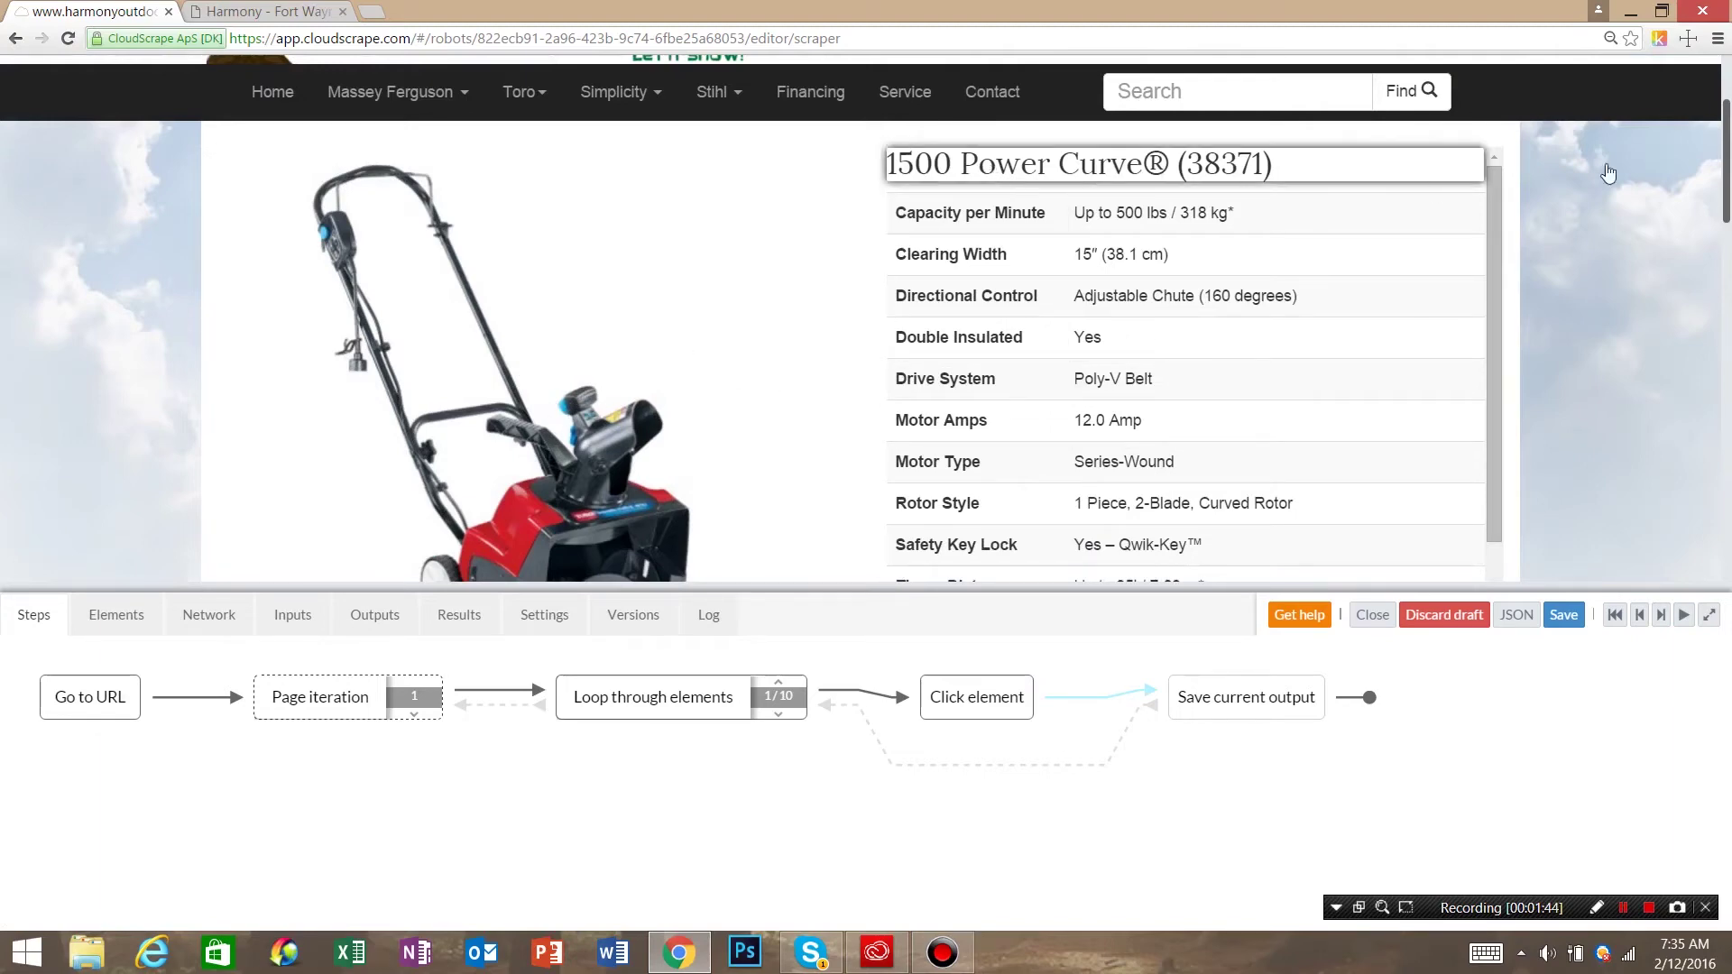
pyautogui.scroll(-6, 1669, 194)
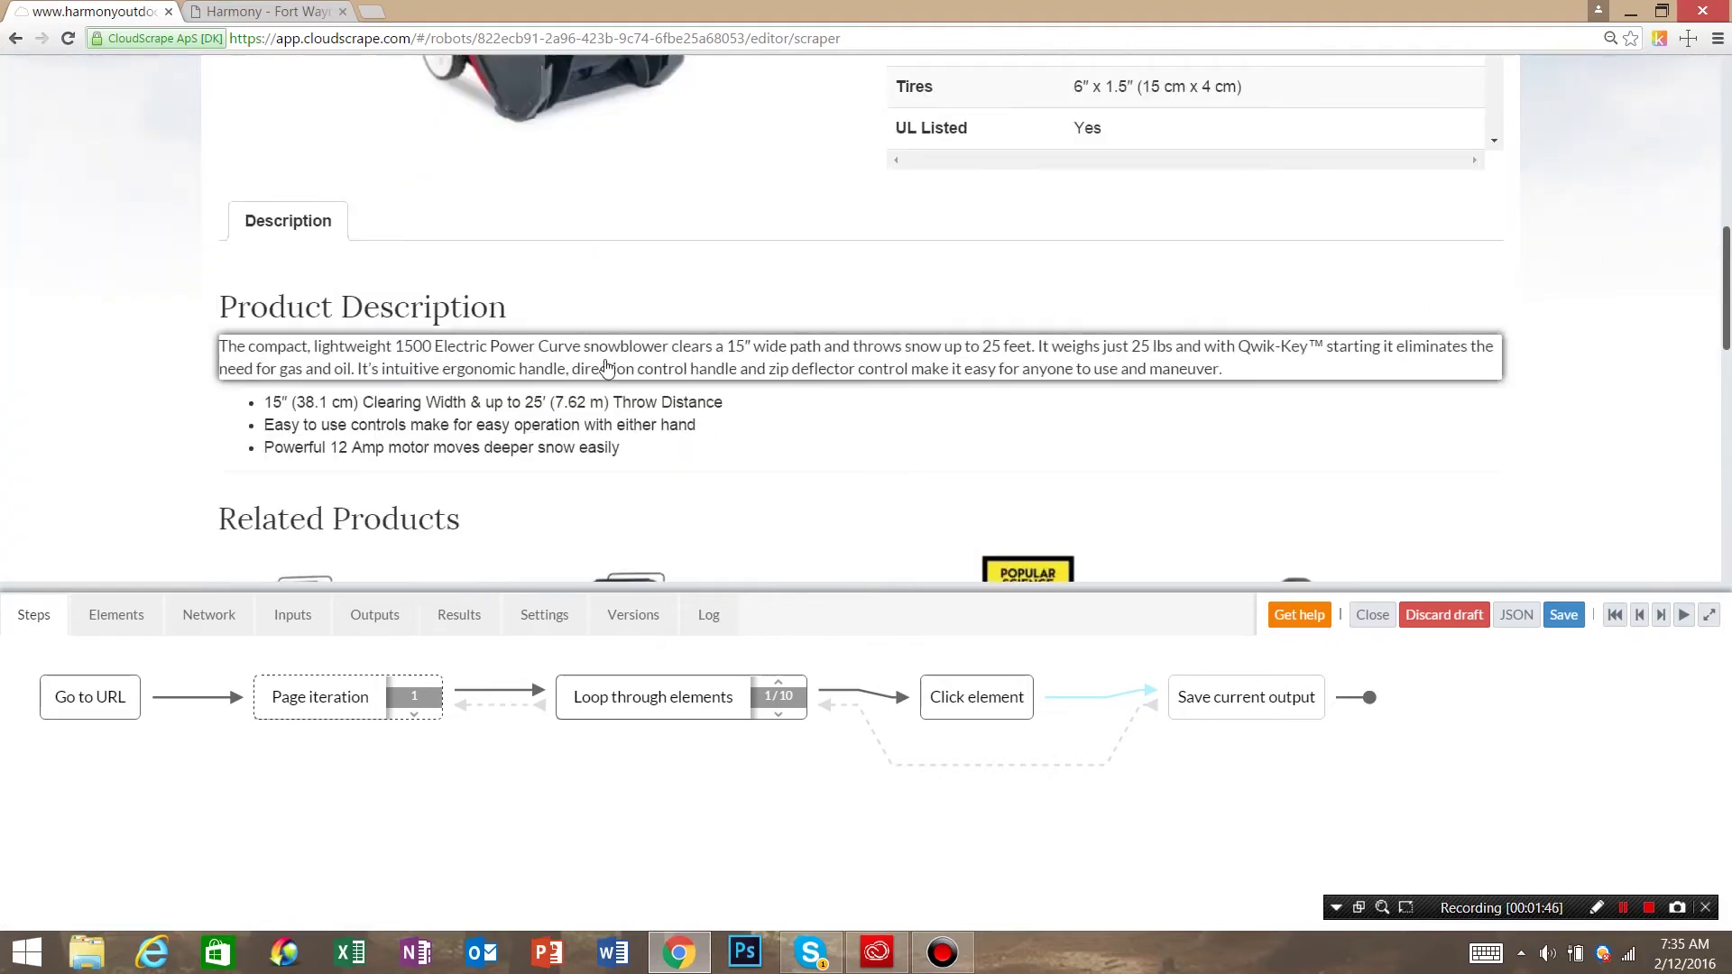
pyautogui.scroll(4, 1172, 340)
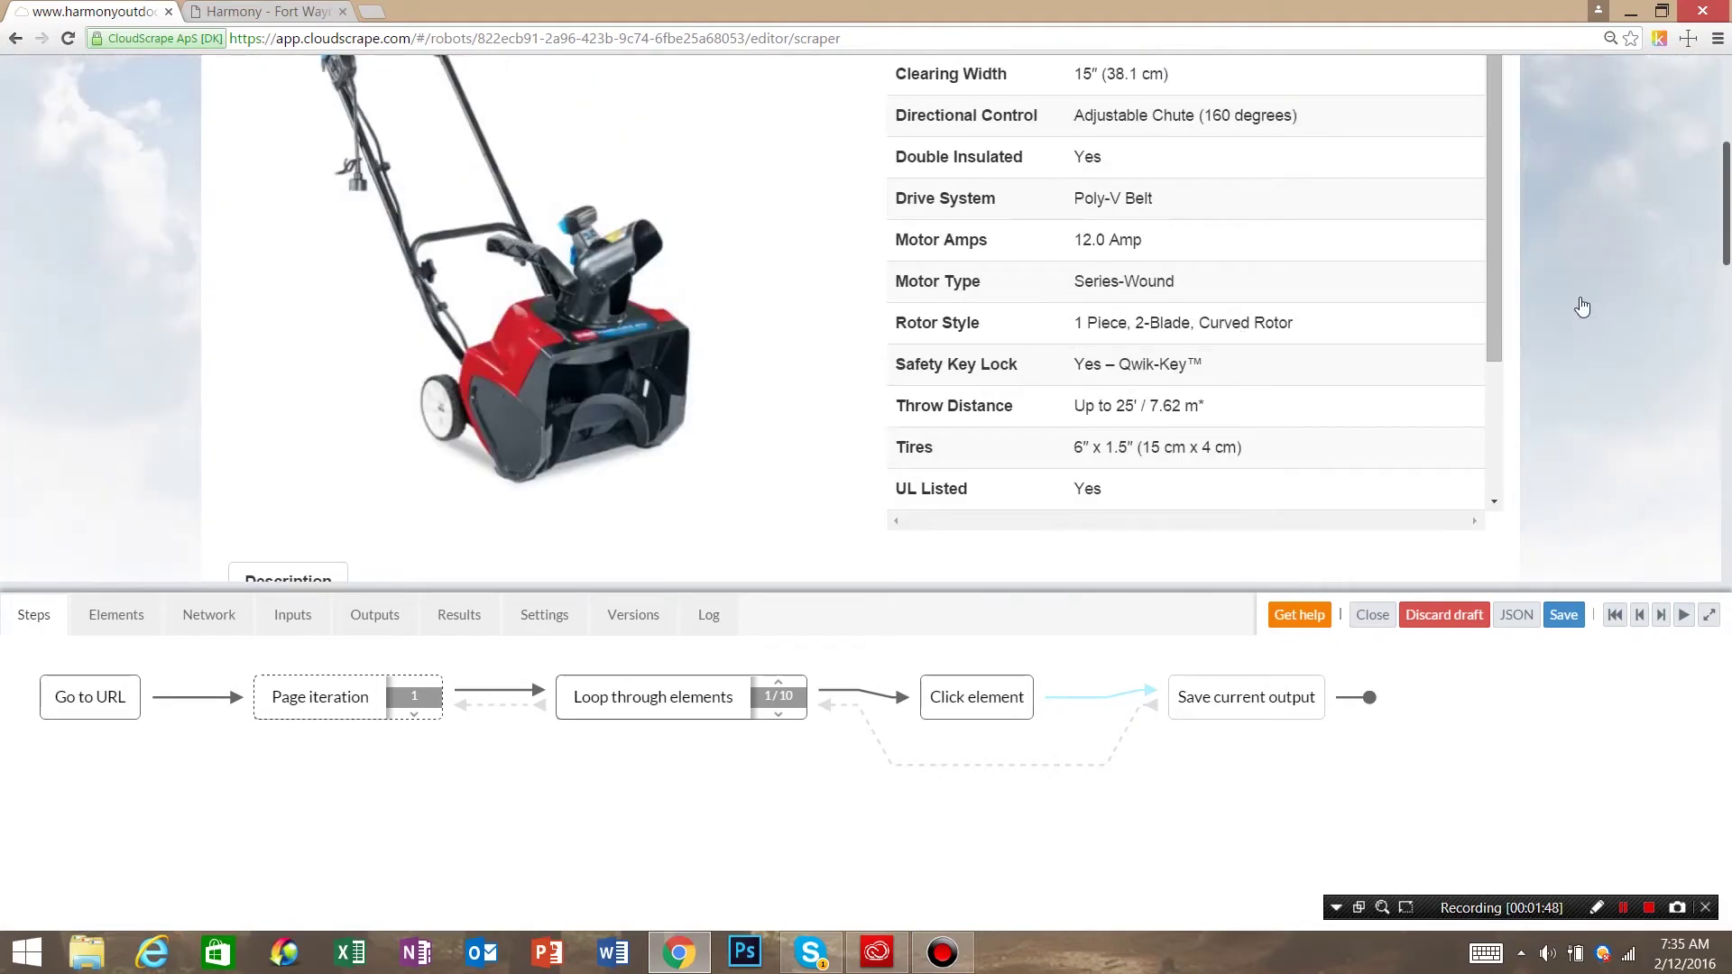
pyautogui.scroll(2, 1581, 306)
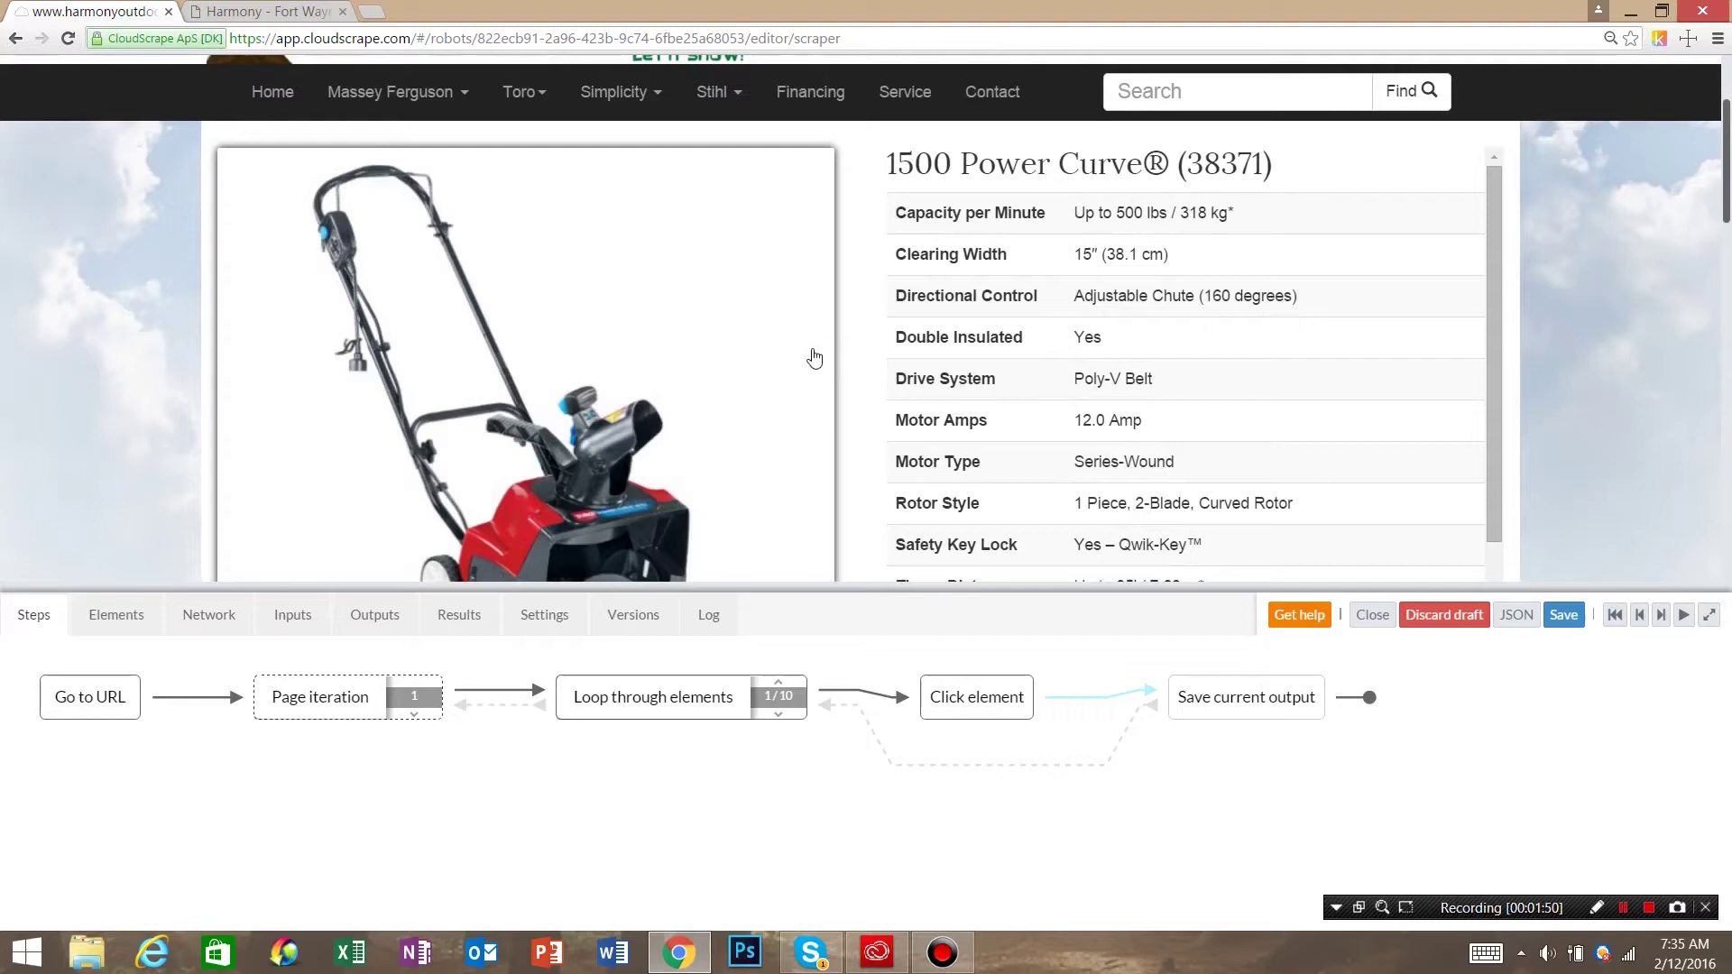
# Pick the product image, title and description paragraph and choose Extract from elements.
pyautogui.click(535, 362)
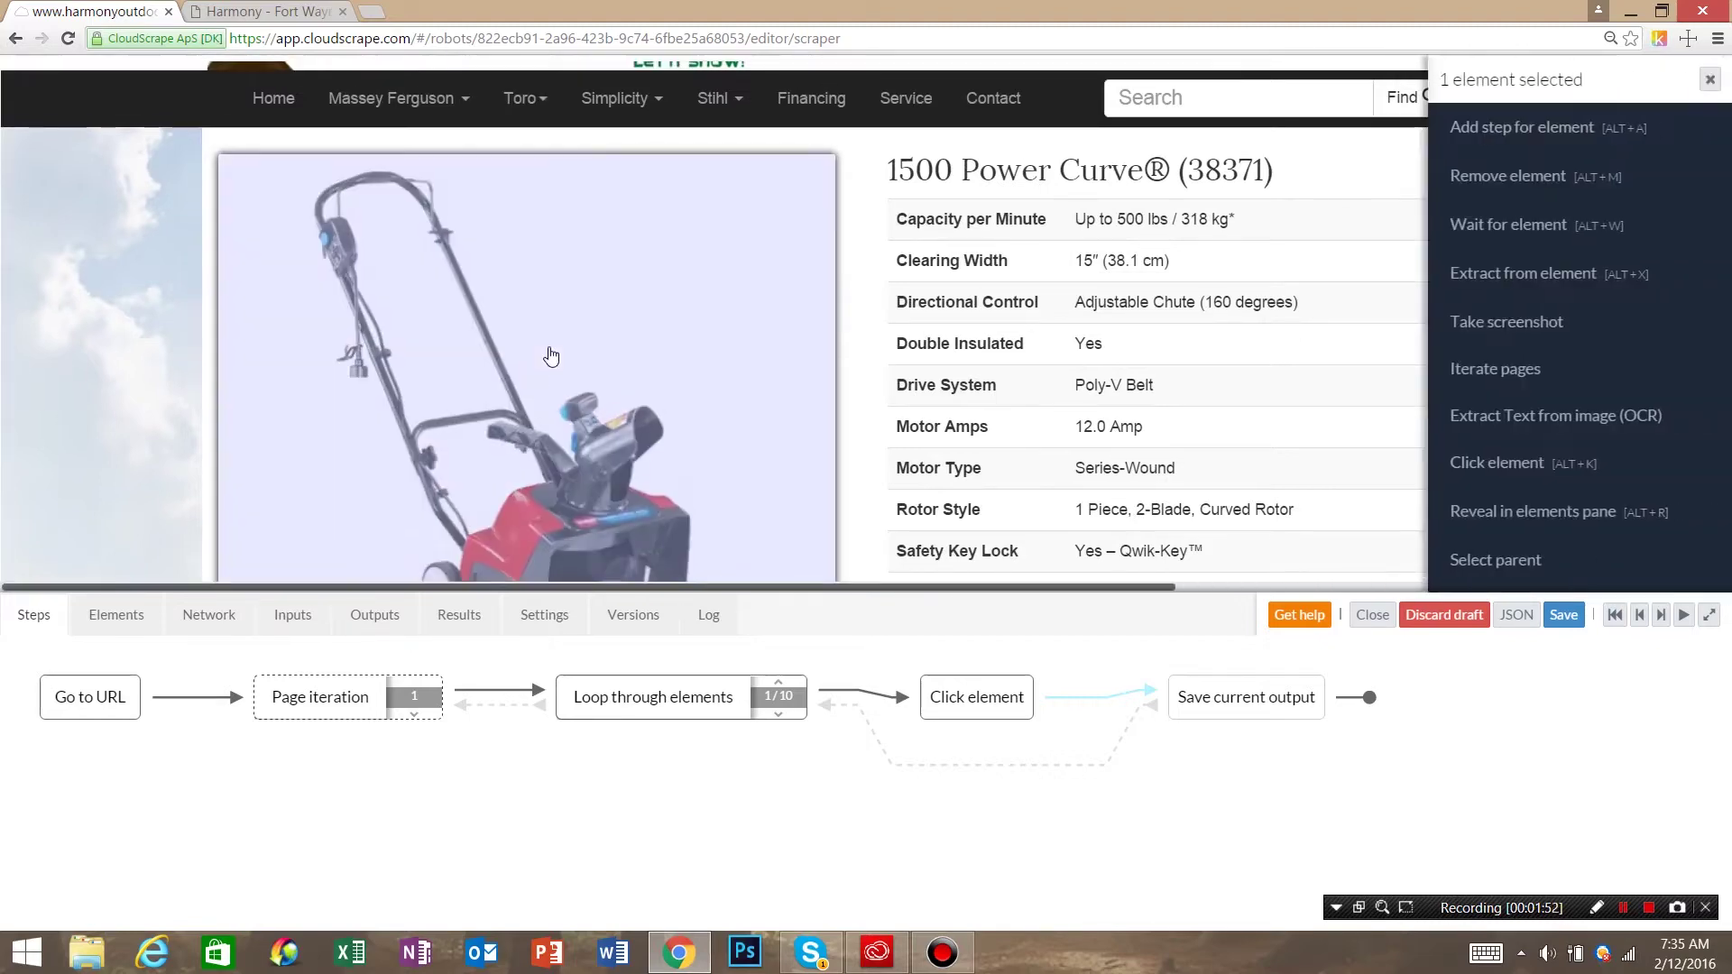
pyautogui.click(989, 180)
pyautogui.scroll(-5, 888, 307)
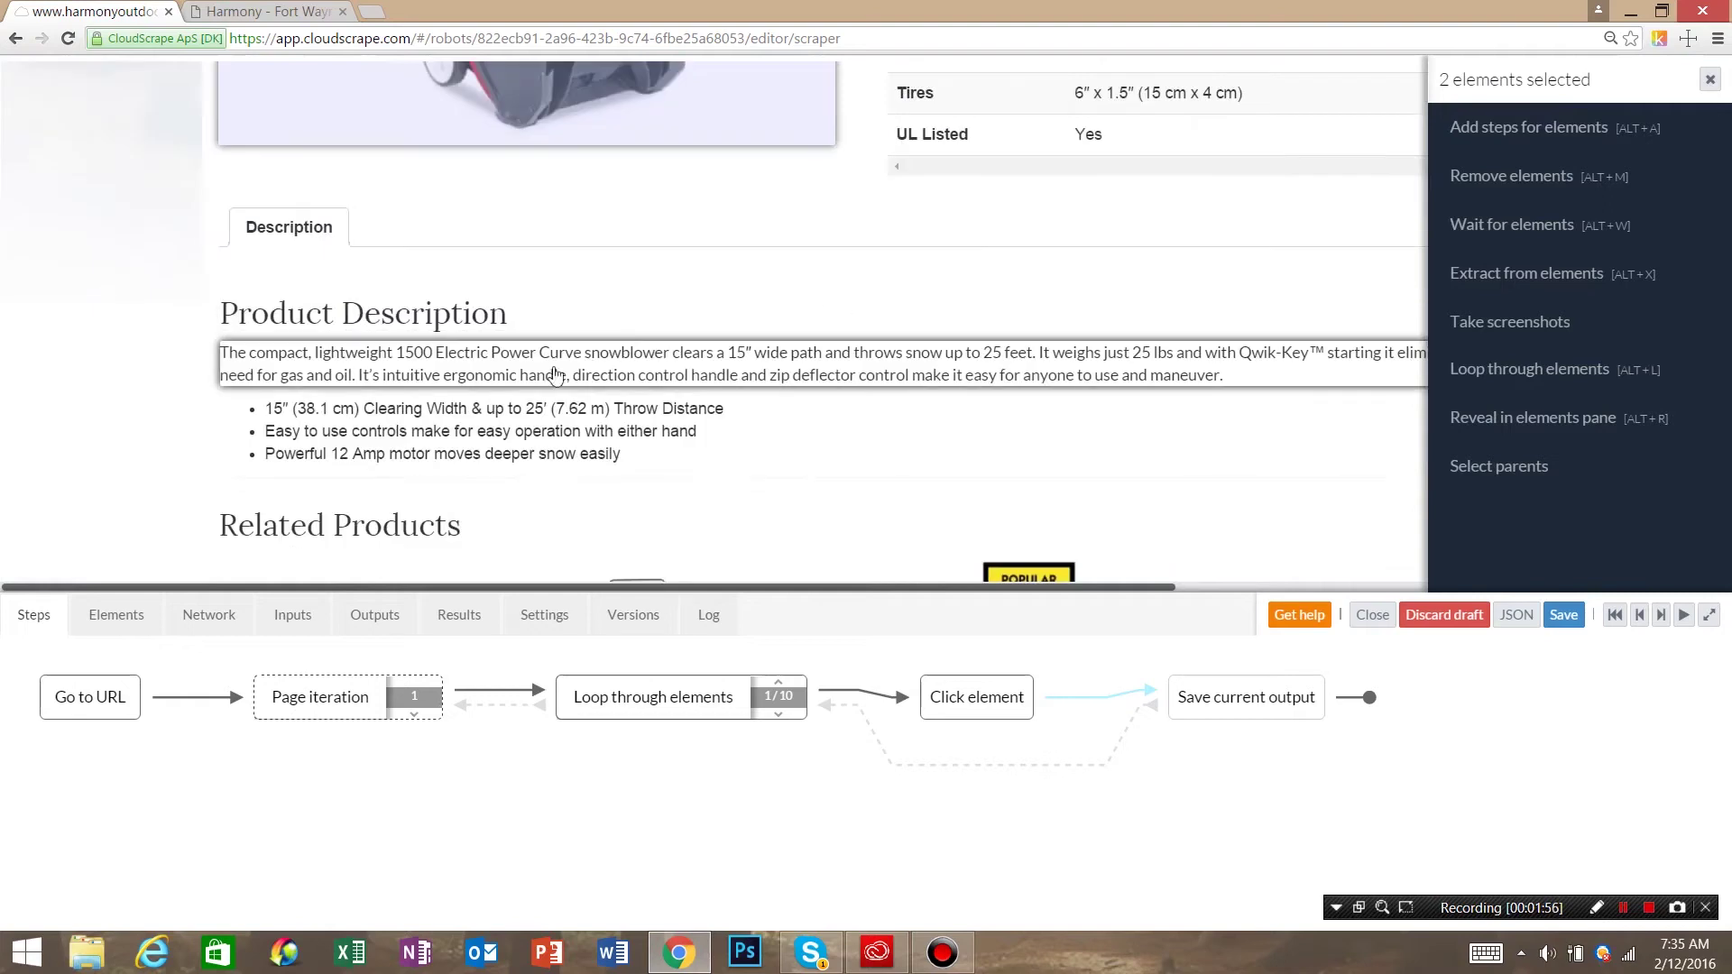
pyautogui.click(514, 381)
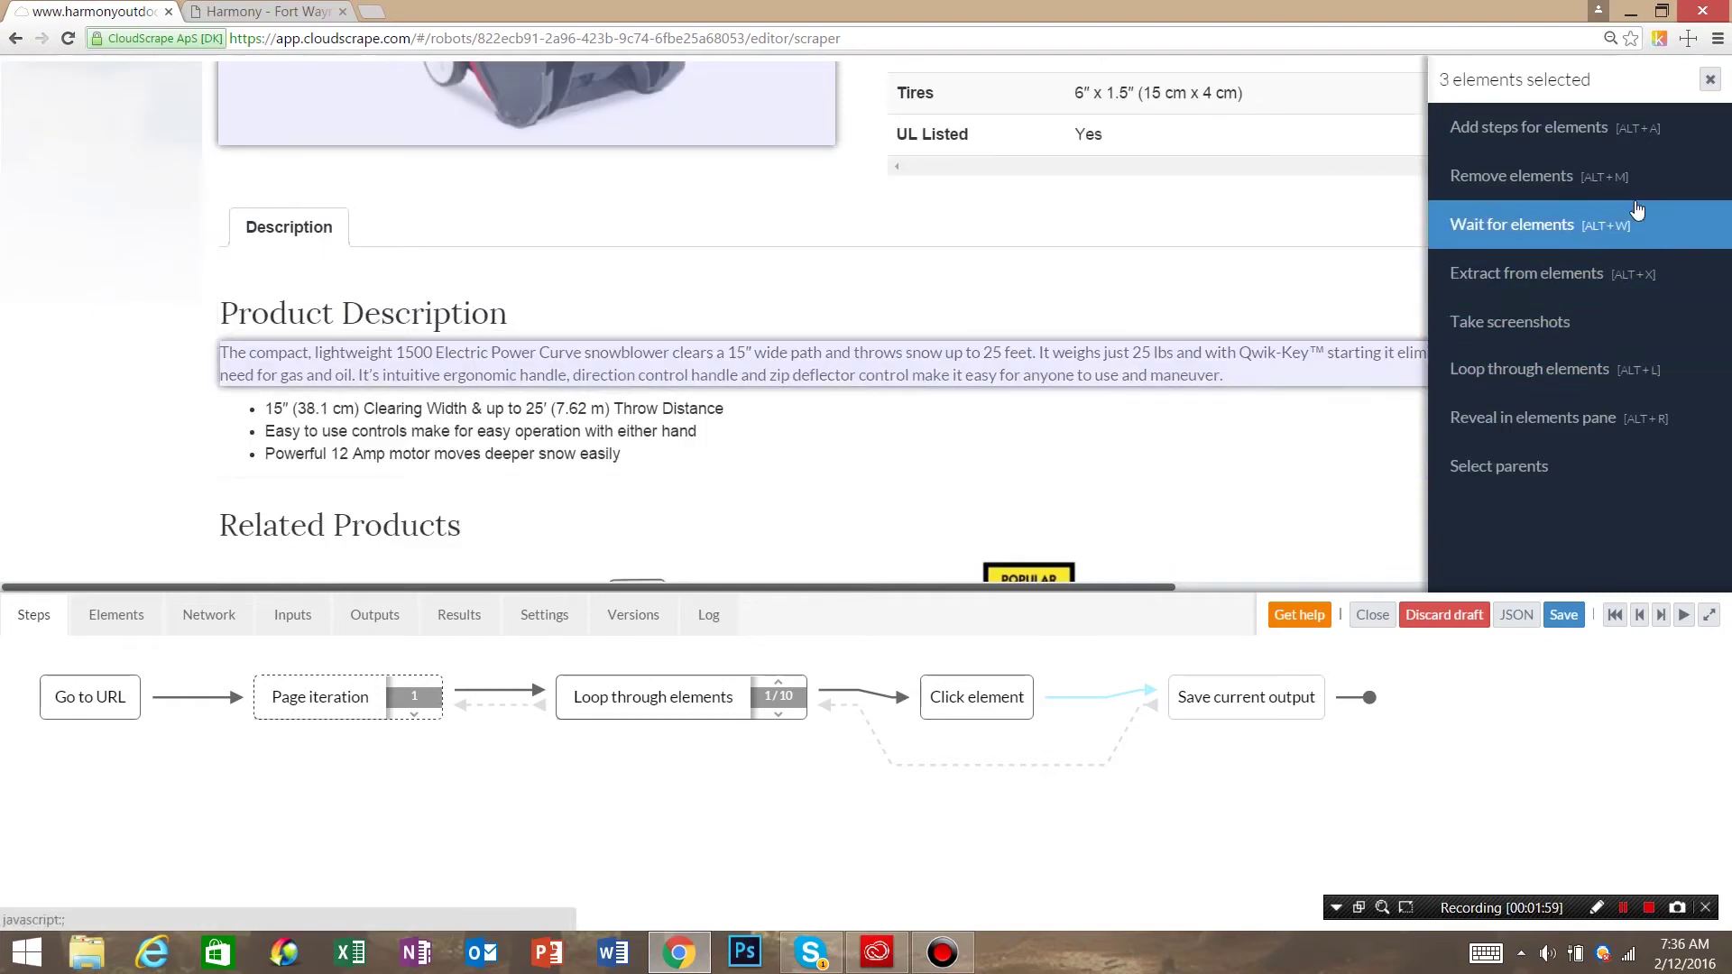
pyautogui.click(1650, 287)
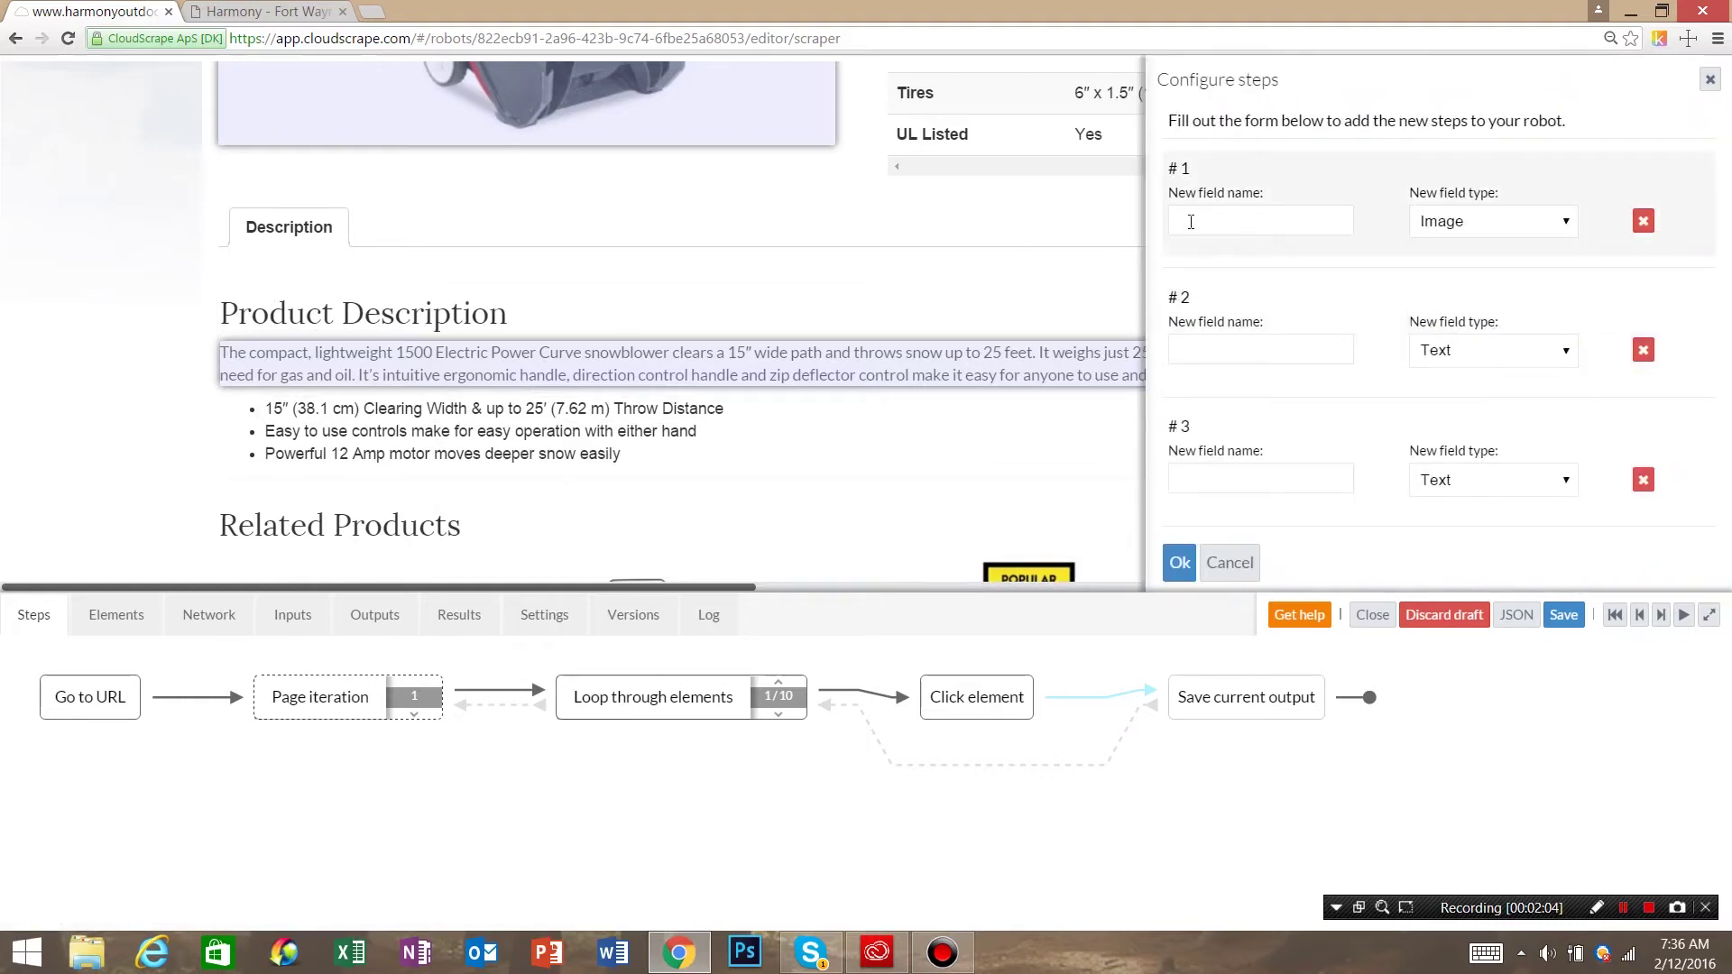
# Name the extracted fields productThumbnail, Product Name and productDescription, and confirm.
pyautogui.write('produc')
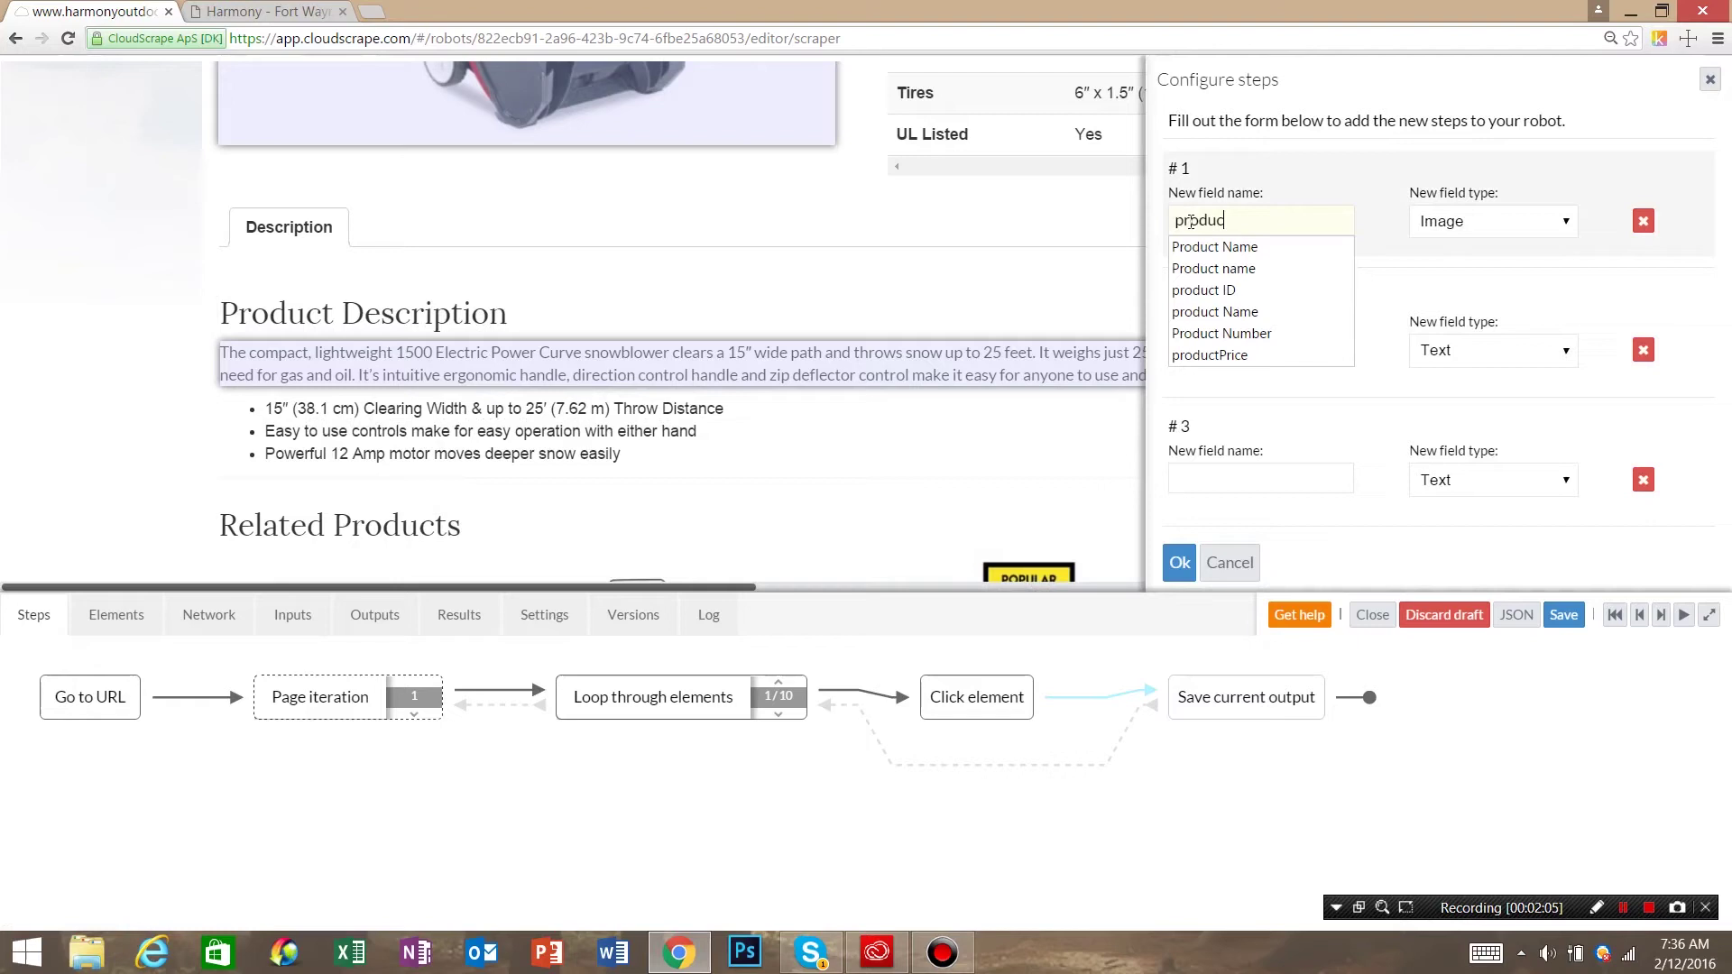
pyautogui.write('tThumbnail')
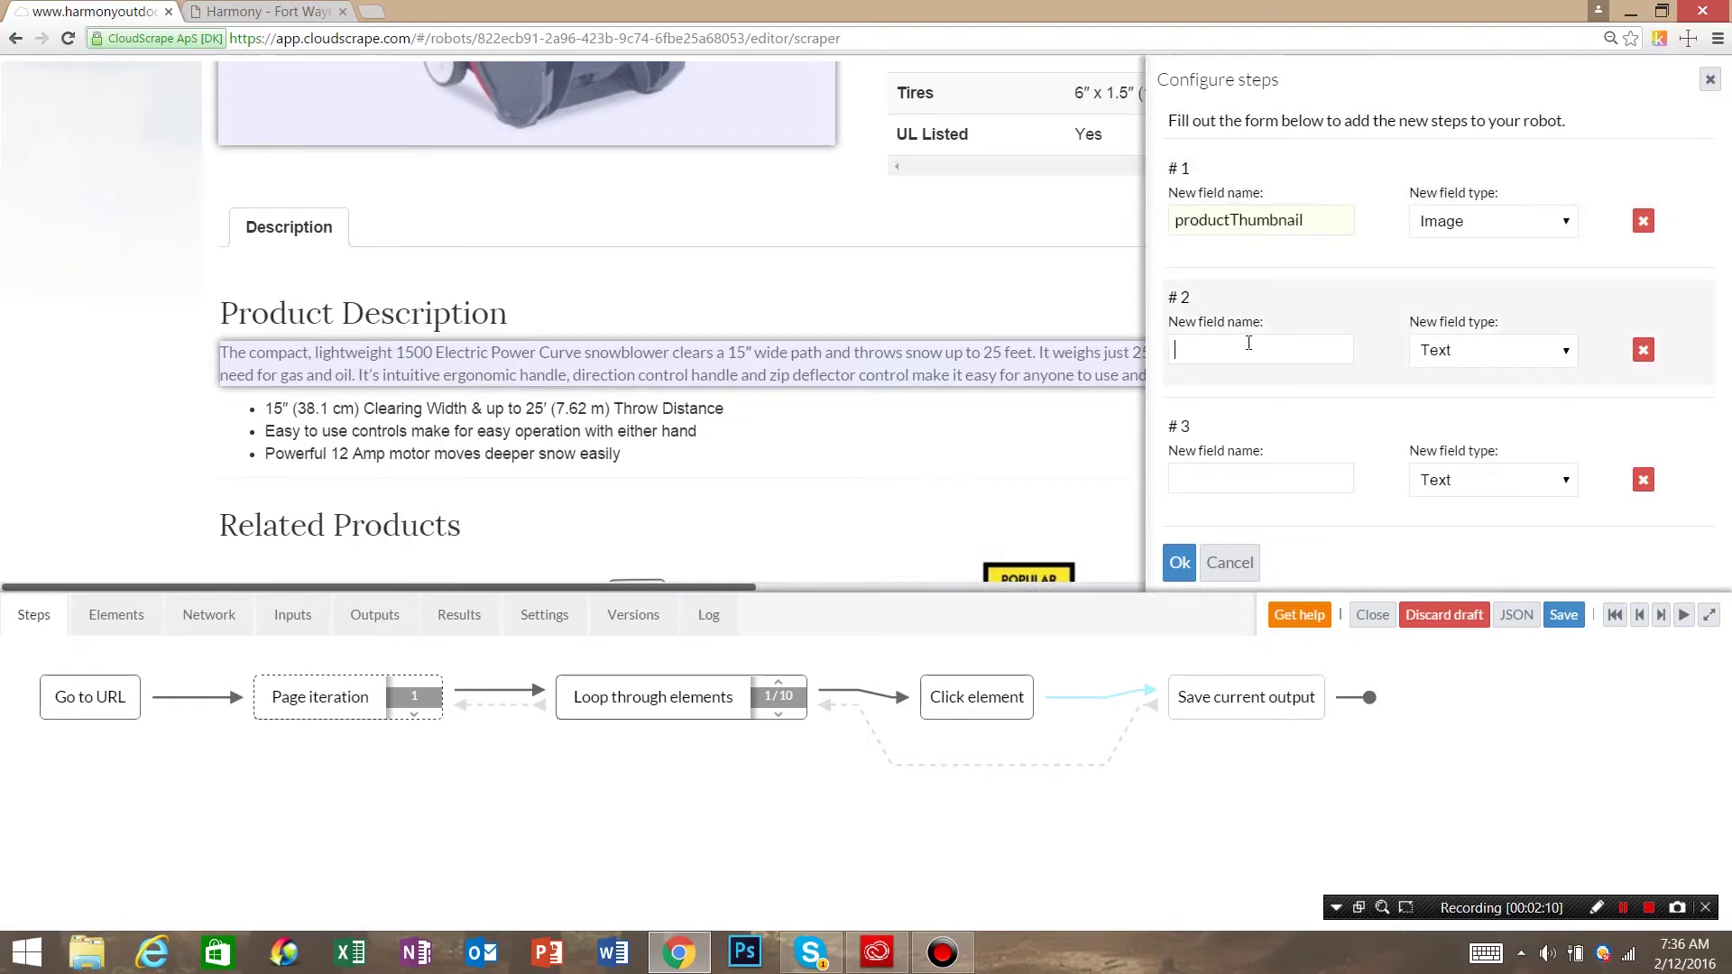
pyautogui.write('pr')
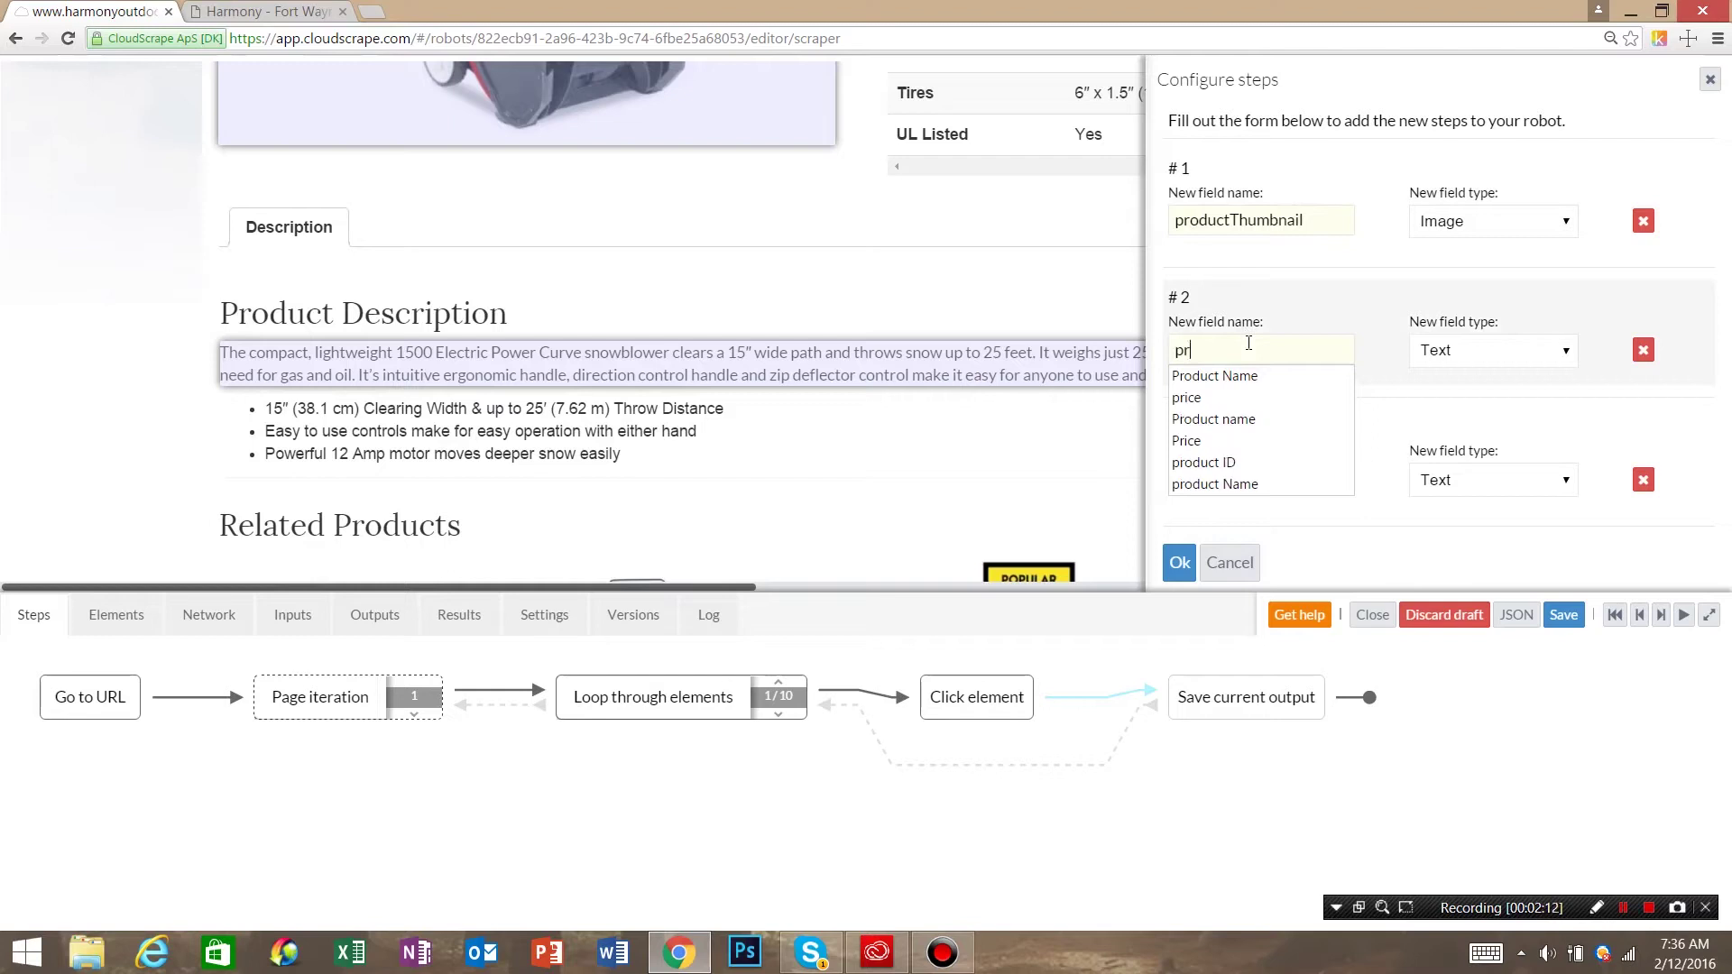
pyautogui.click(1226, 375)
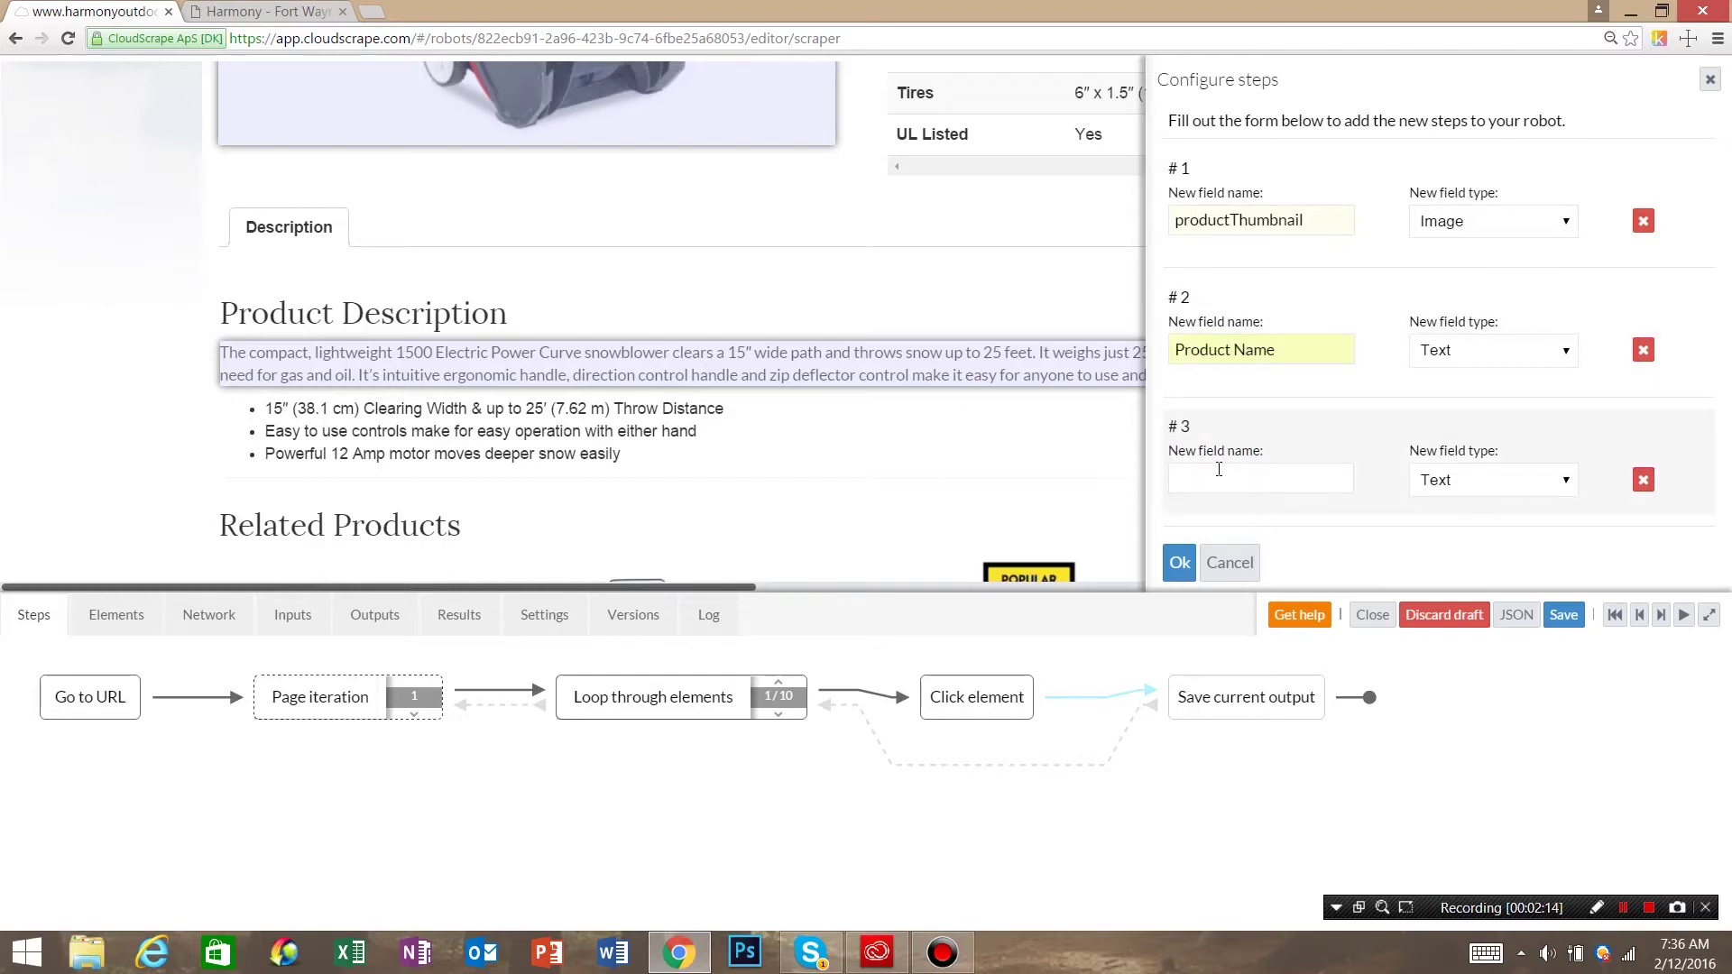
pyautogui.write('product')
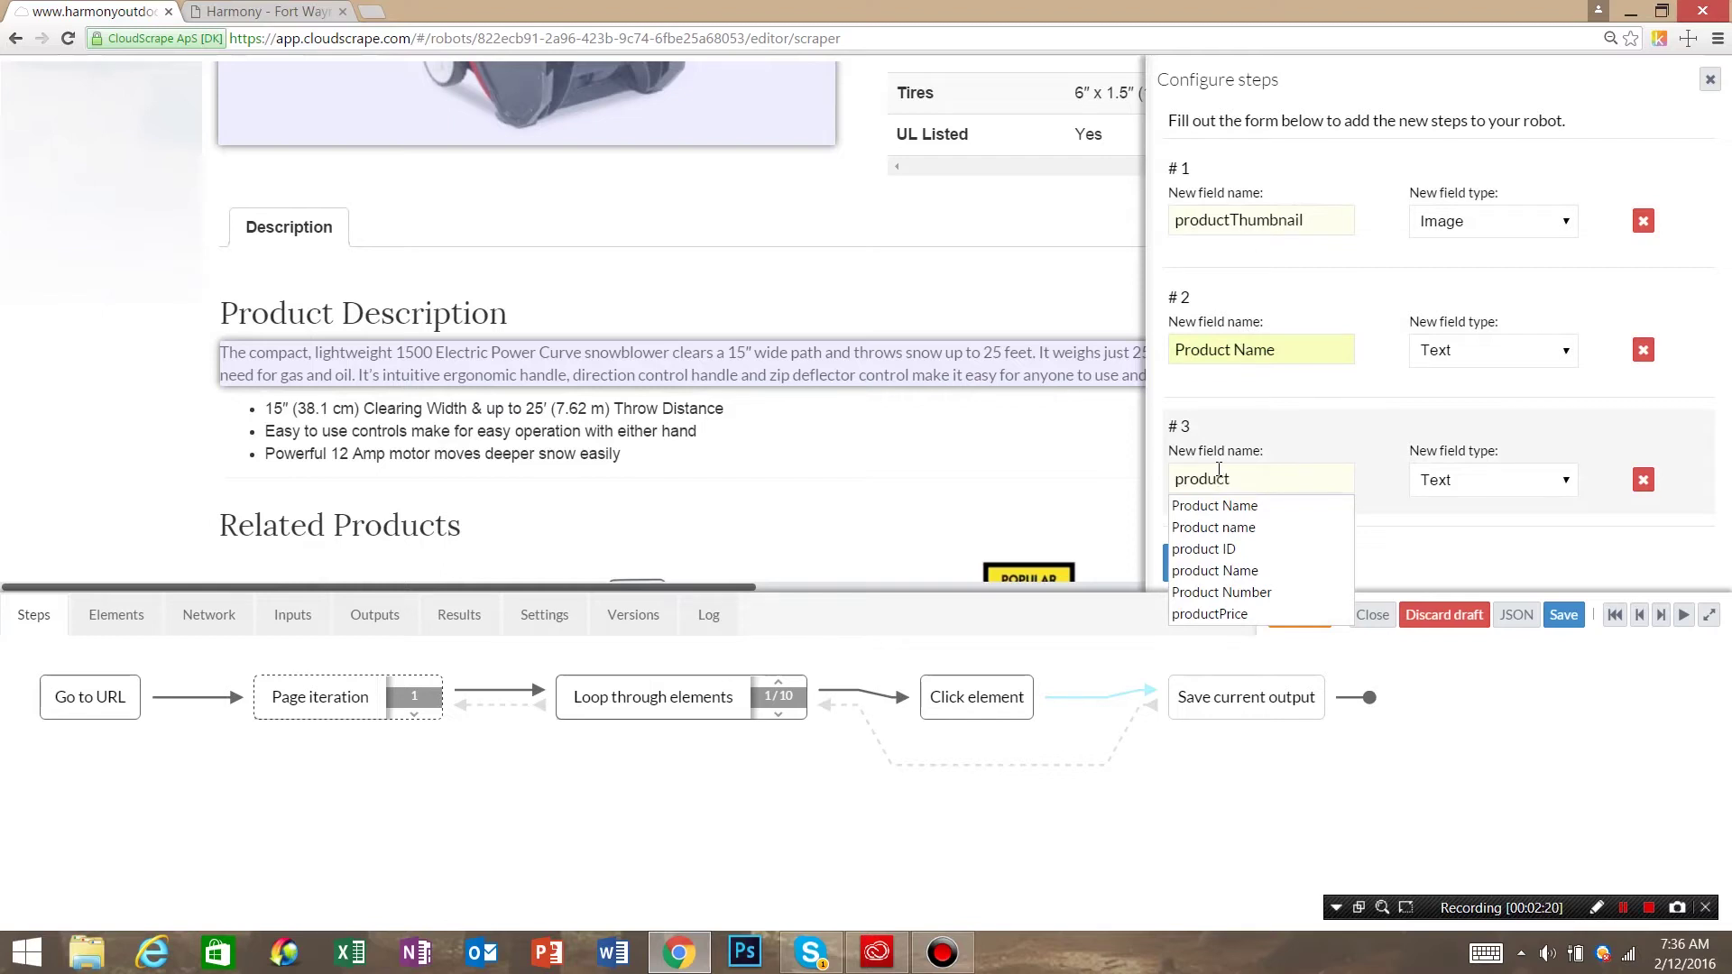
pyautogui.write('Descri')
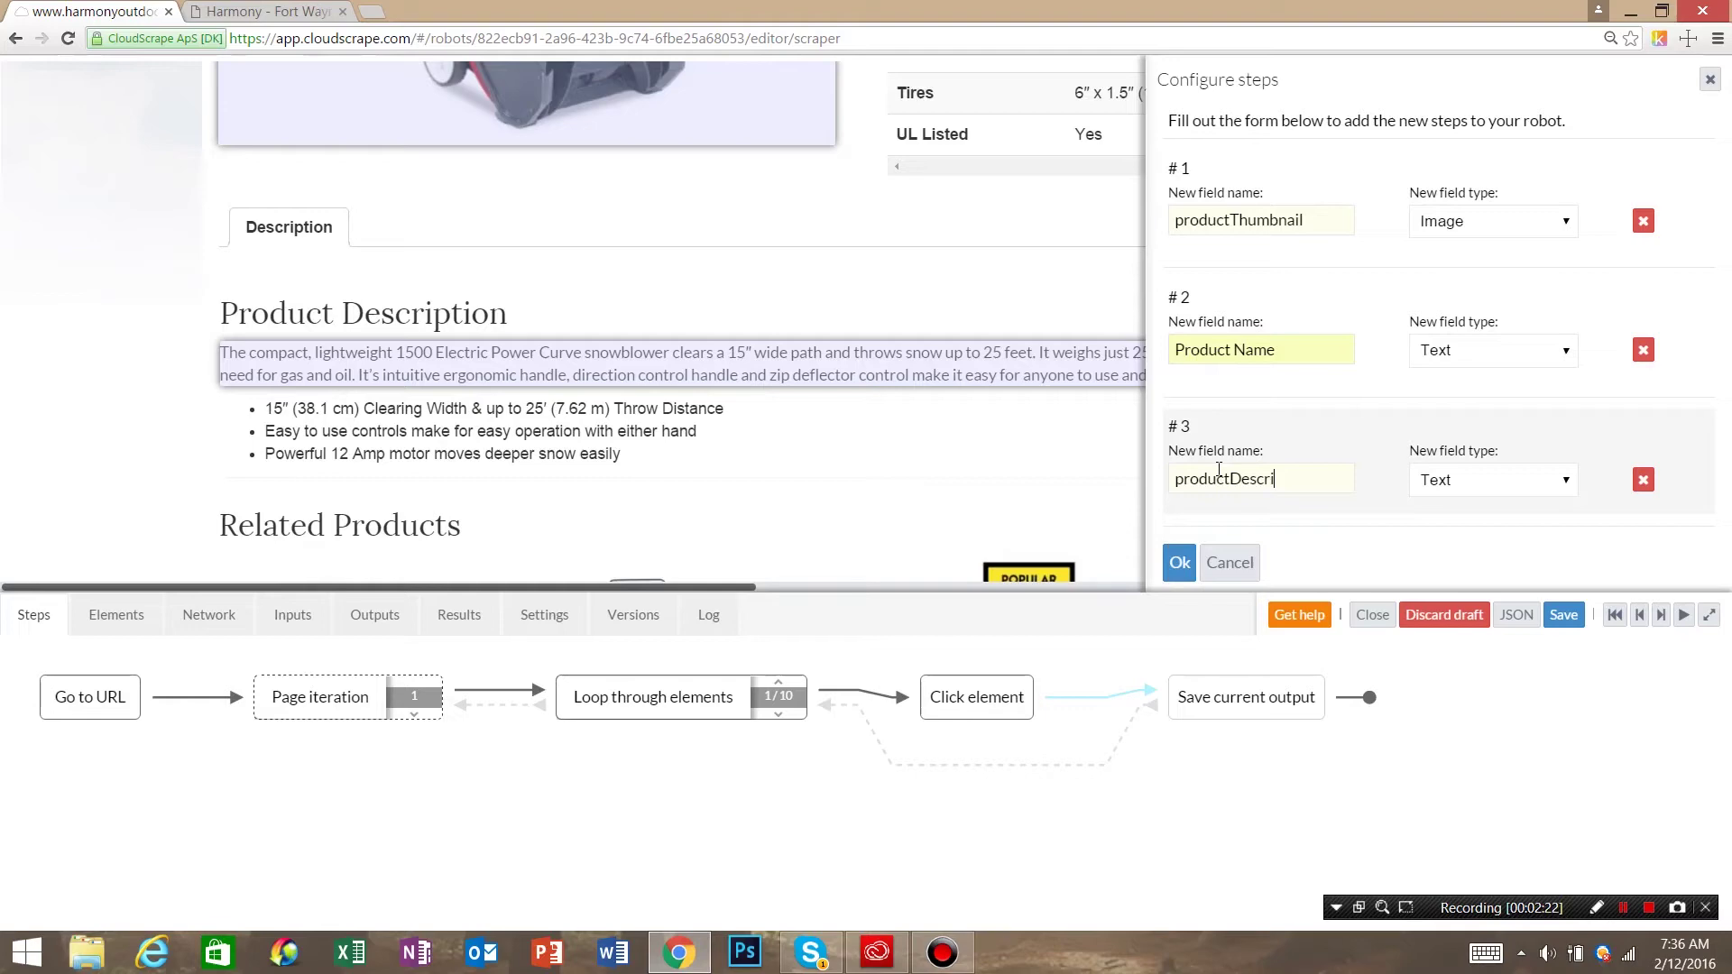
pyautogui.write('ption')
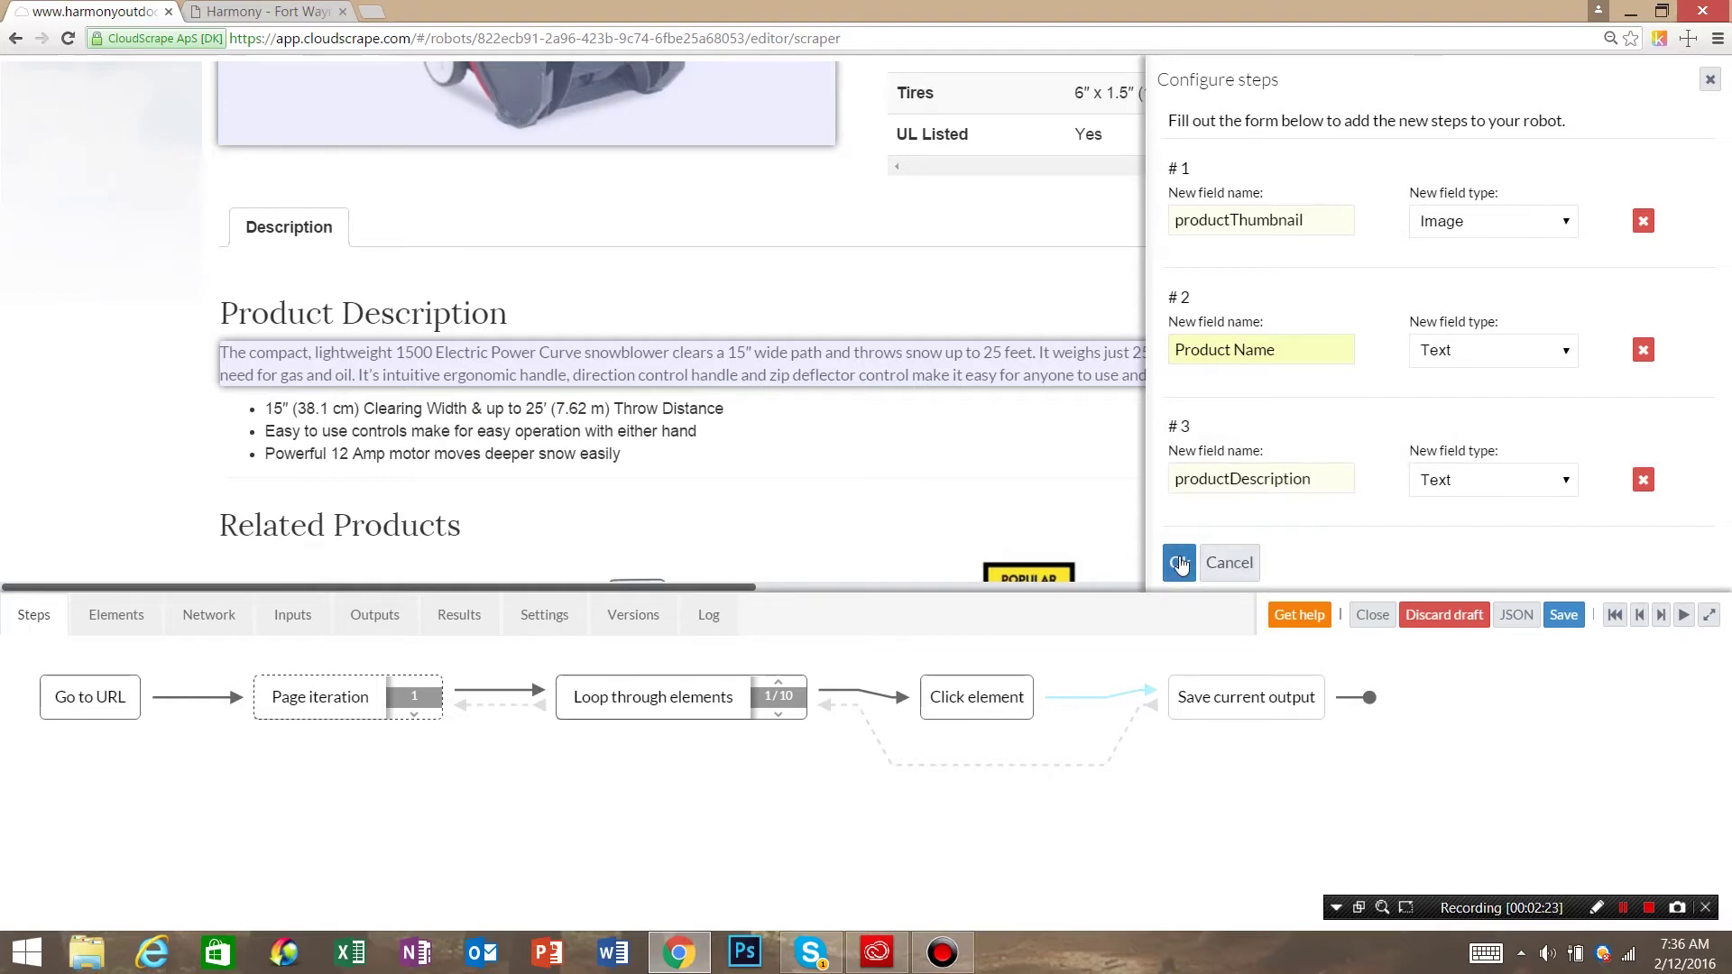
pyautogui.click(1178, 562)
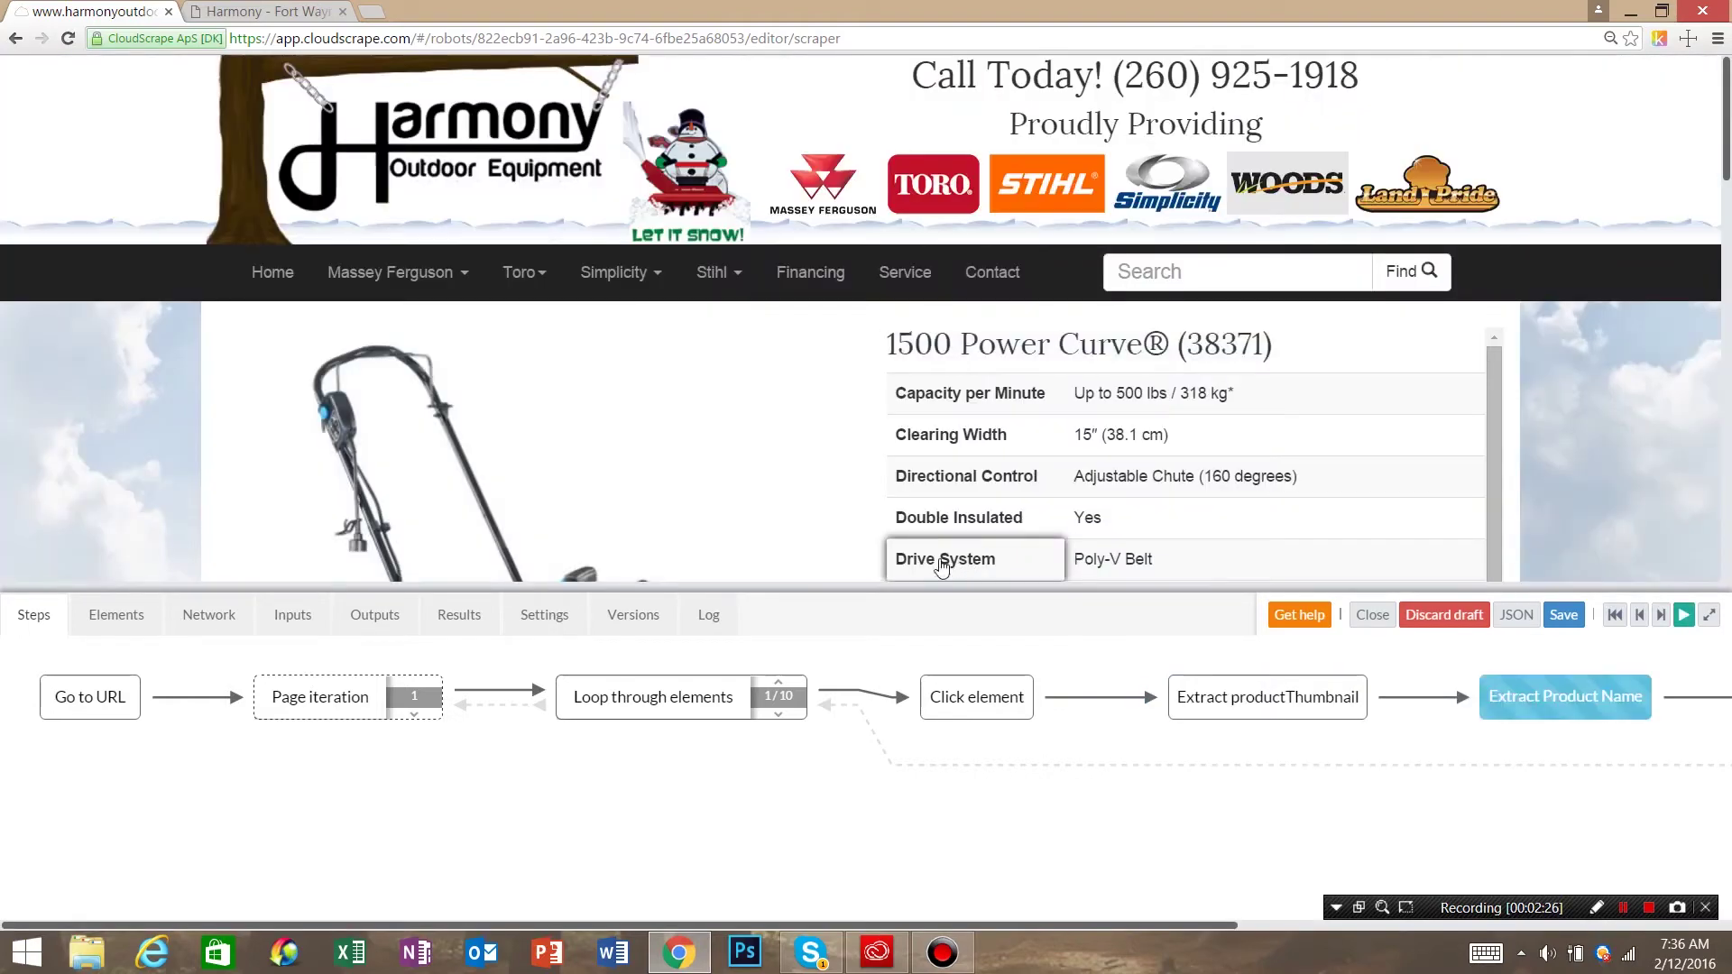
# Run the robot until results show 1500 Power Curve, 1700 Series Premium and 1700E Economy Tractors, then stop.
pyautogui.click(474, 619)
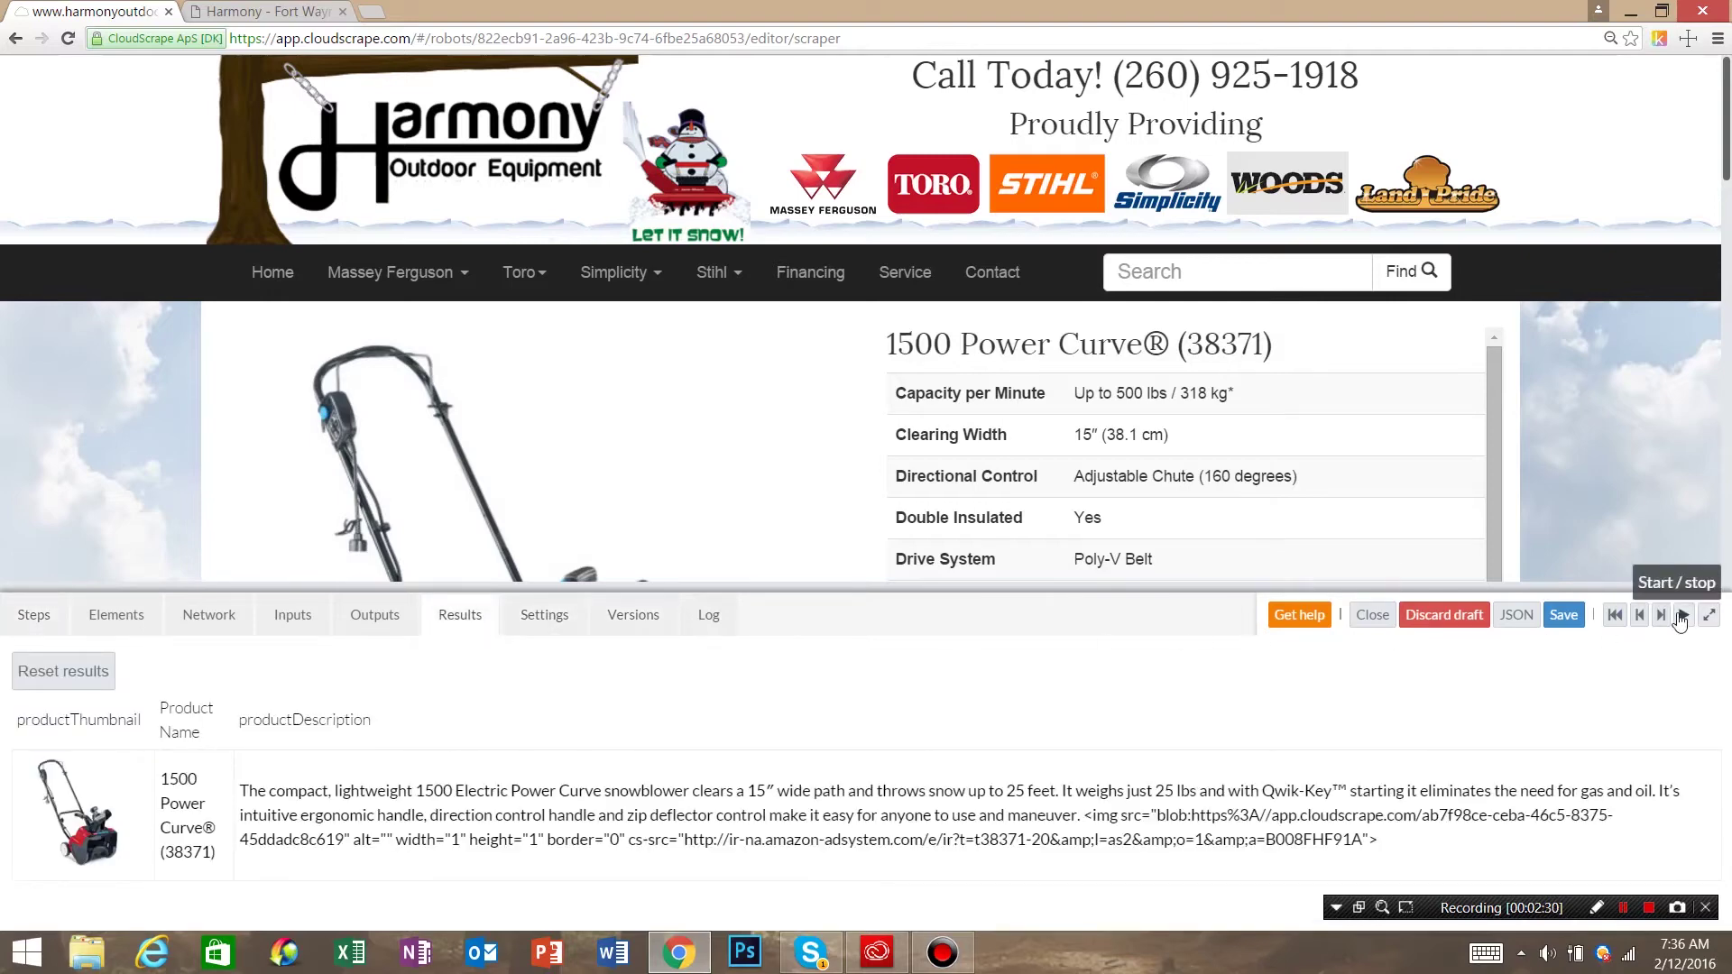
pyautogui.click(1682, 616)
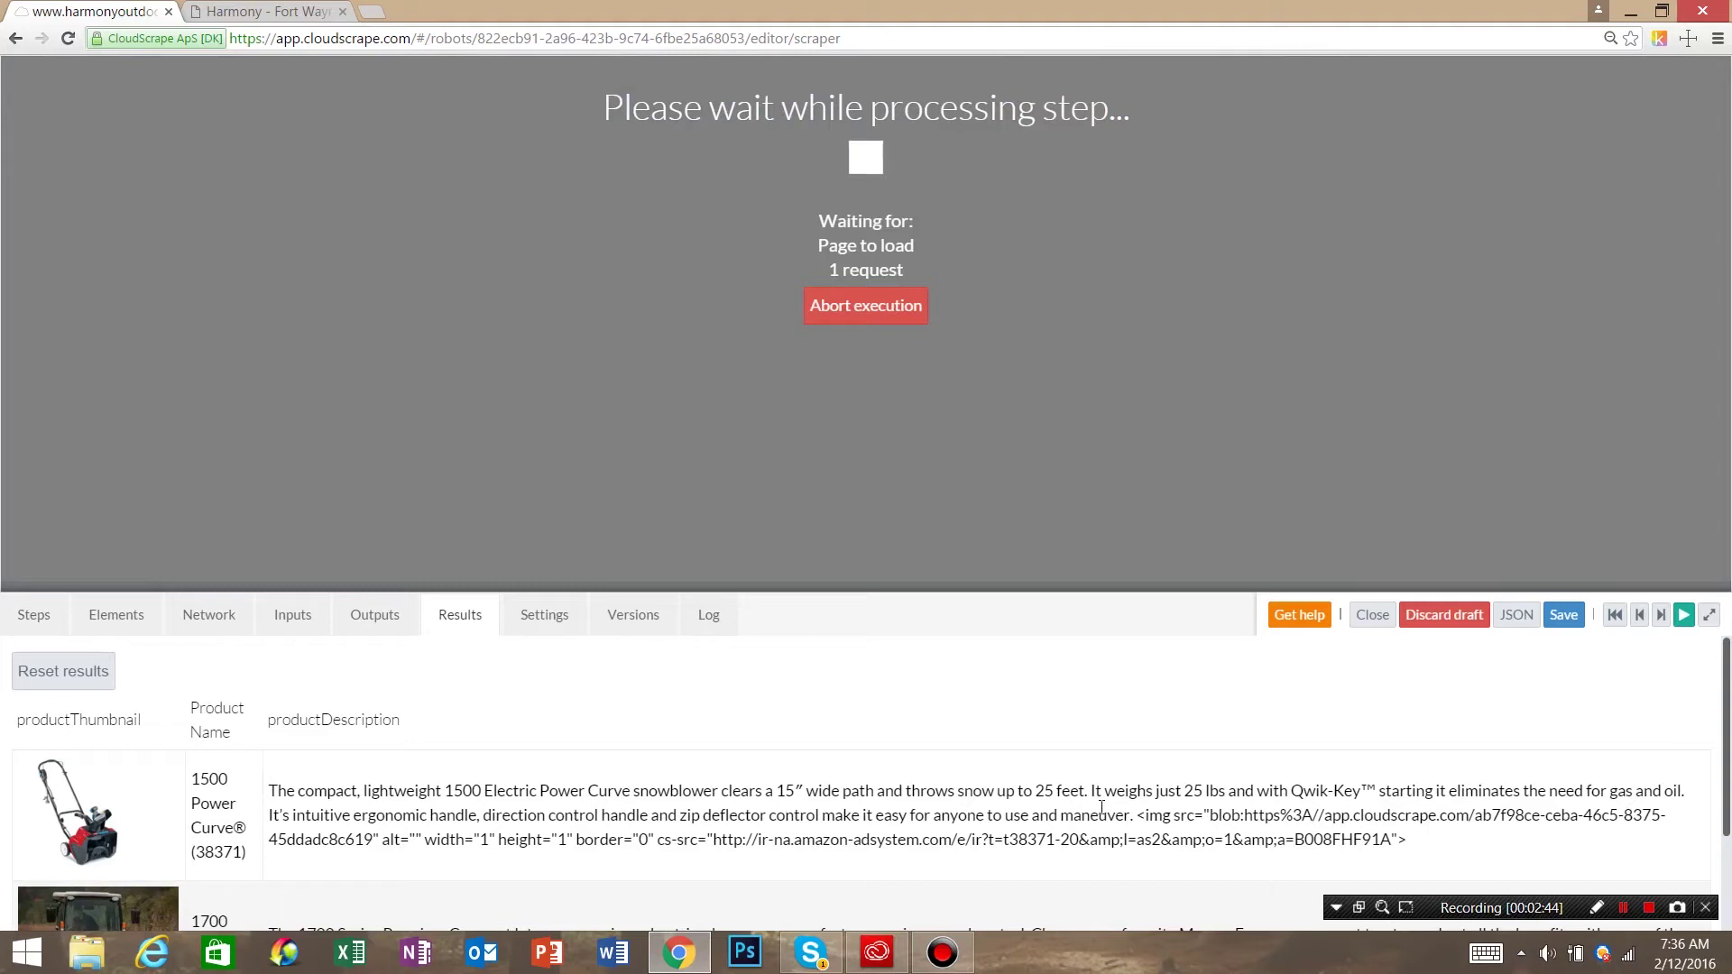
pyautogui.scroll(-2, 1101, 807)
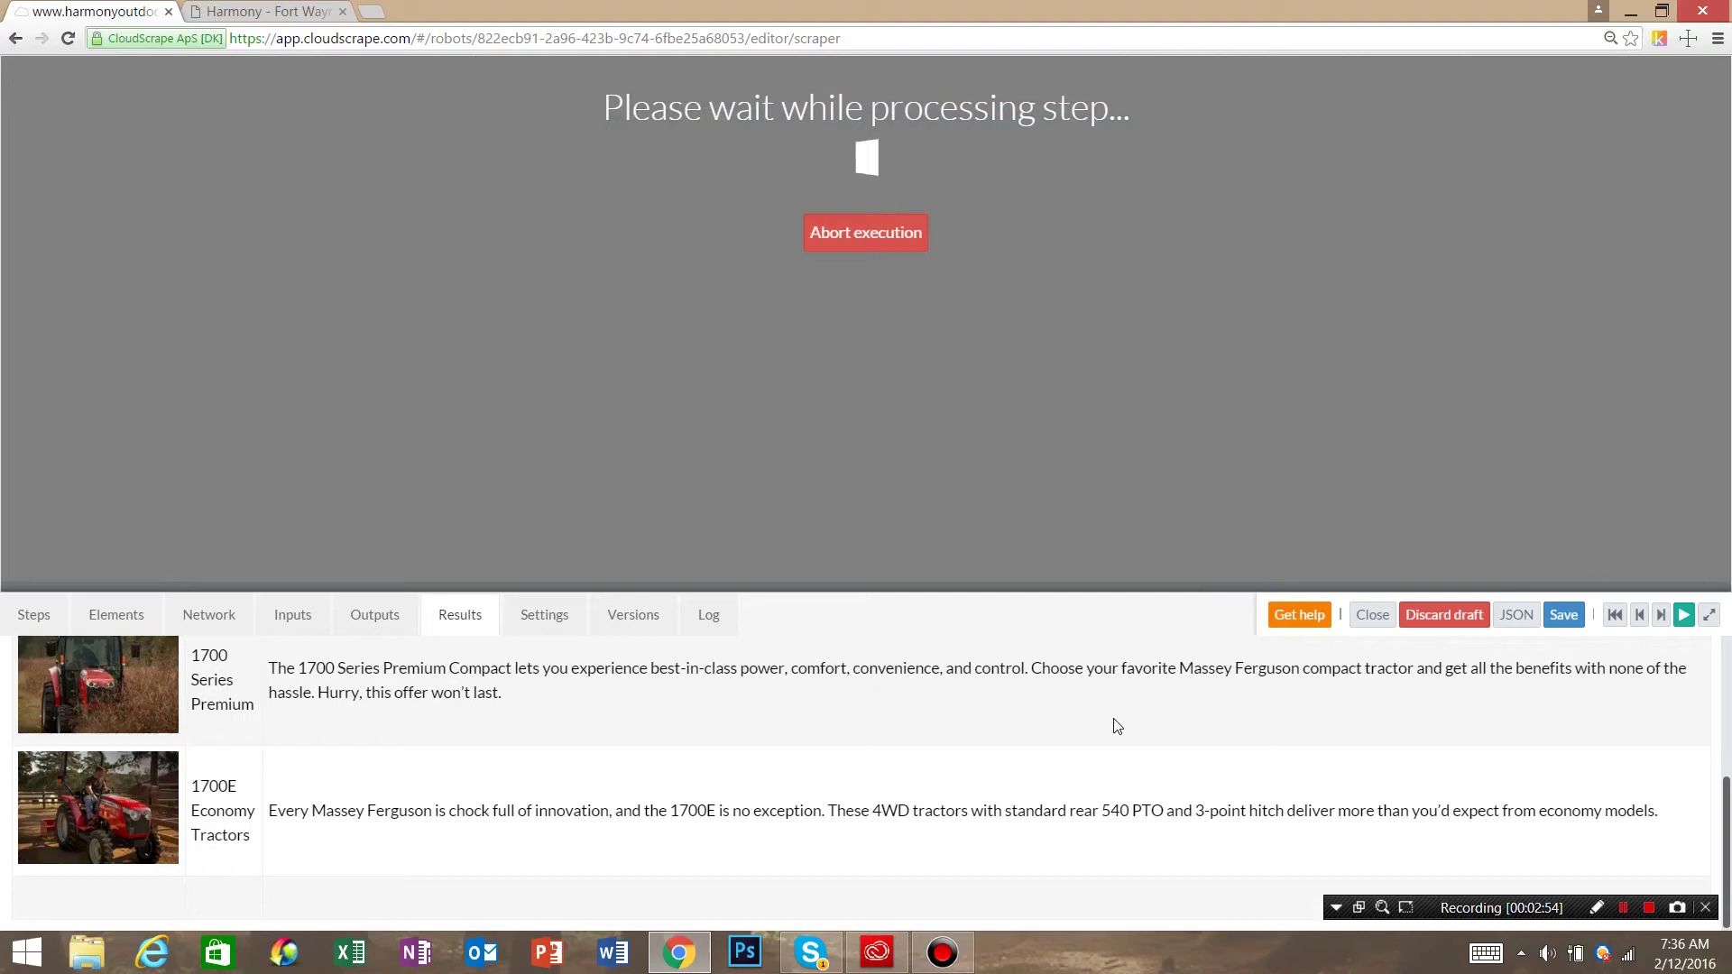
pyautogui.click(1683, 614)
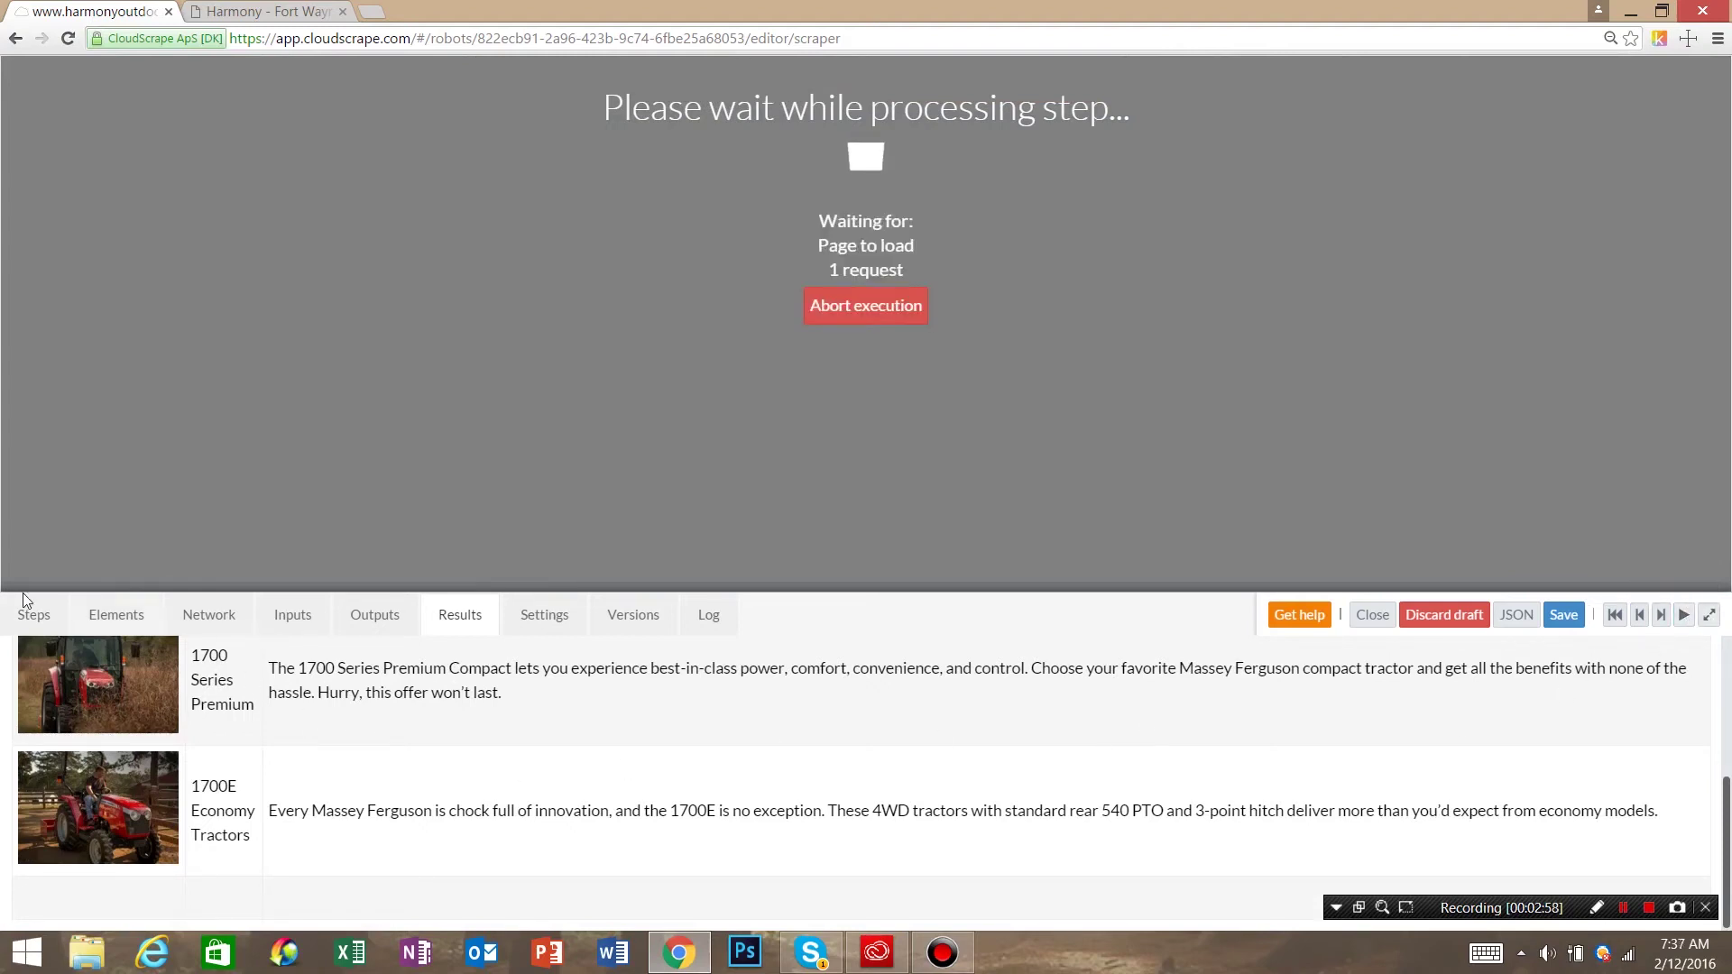
pyautogui.click(34, 616)
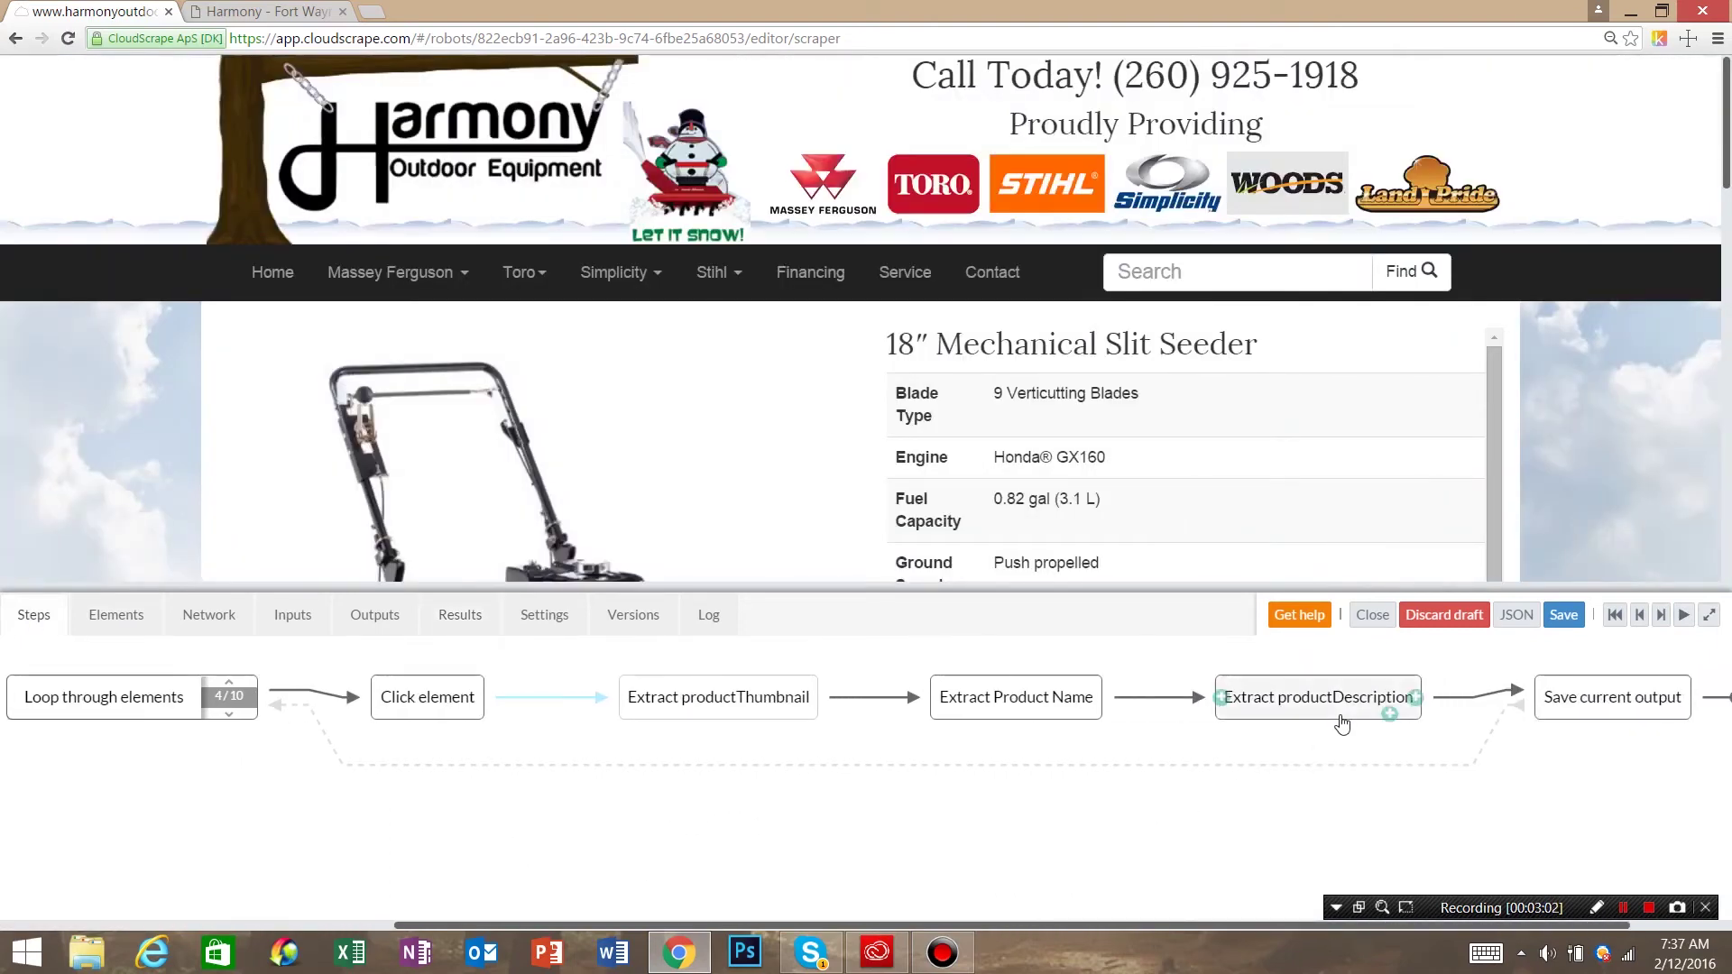
# Set the productDescription step's Output formatting to Remove HTML.
pyautogui.click(1340, 696)
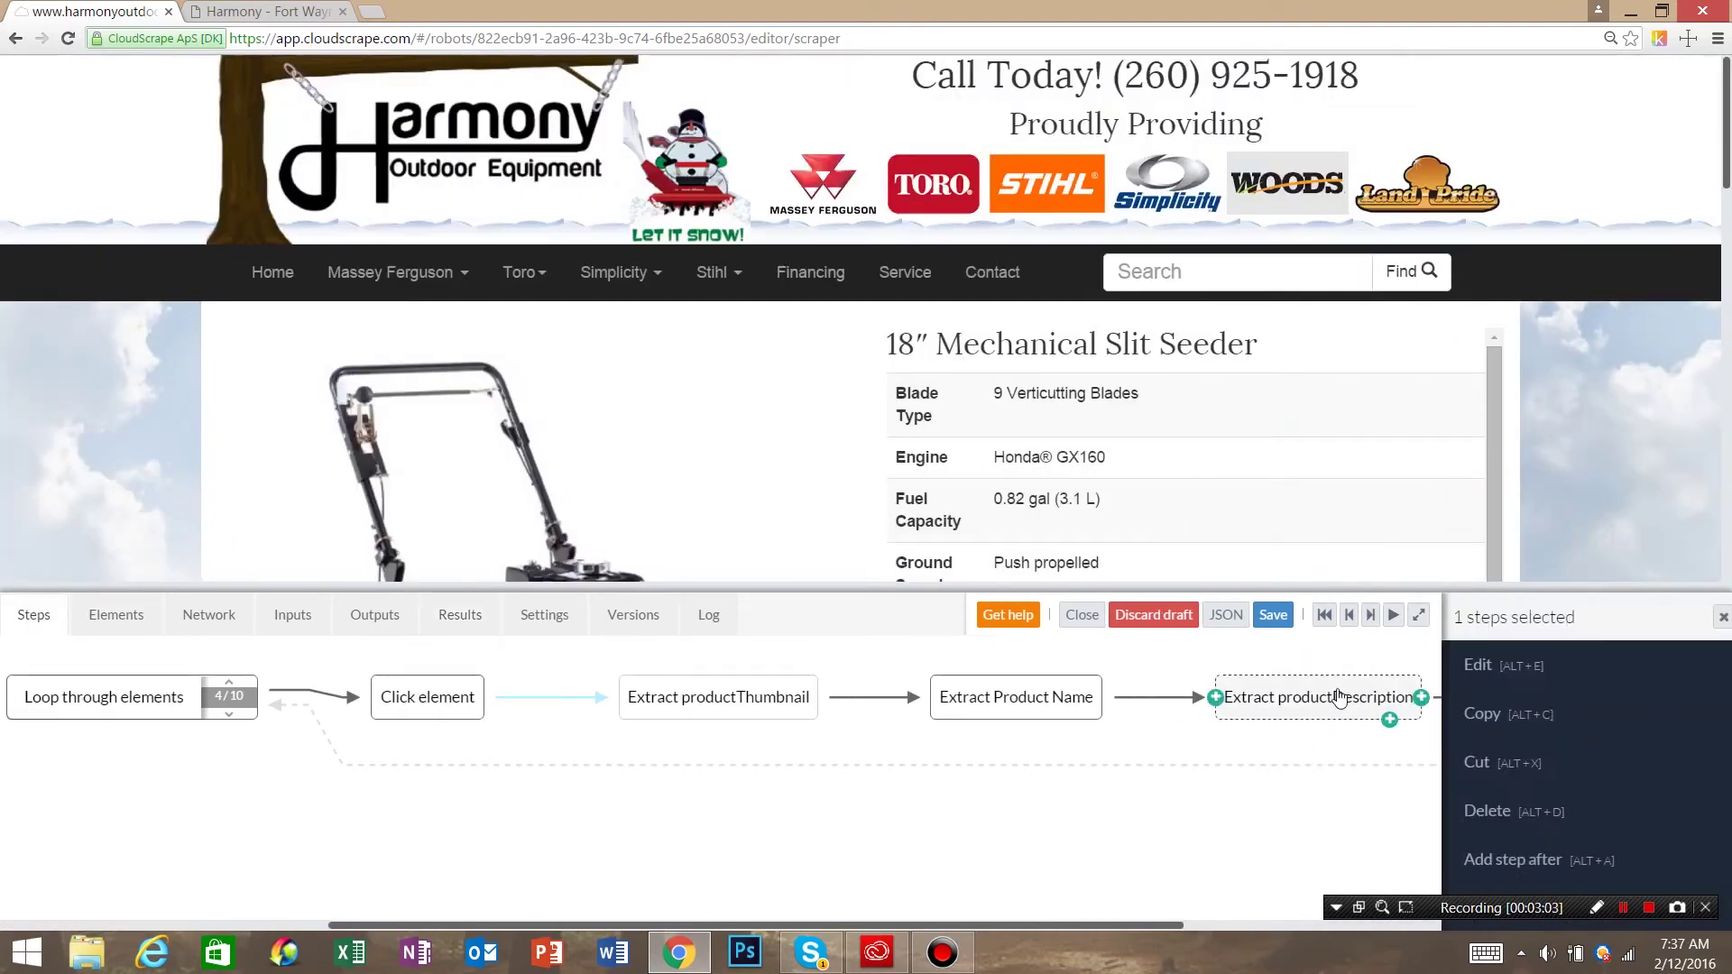
pyautogui.click(1507, 668)
pyautogui.scroll(-2, 1495, 742)
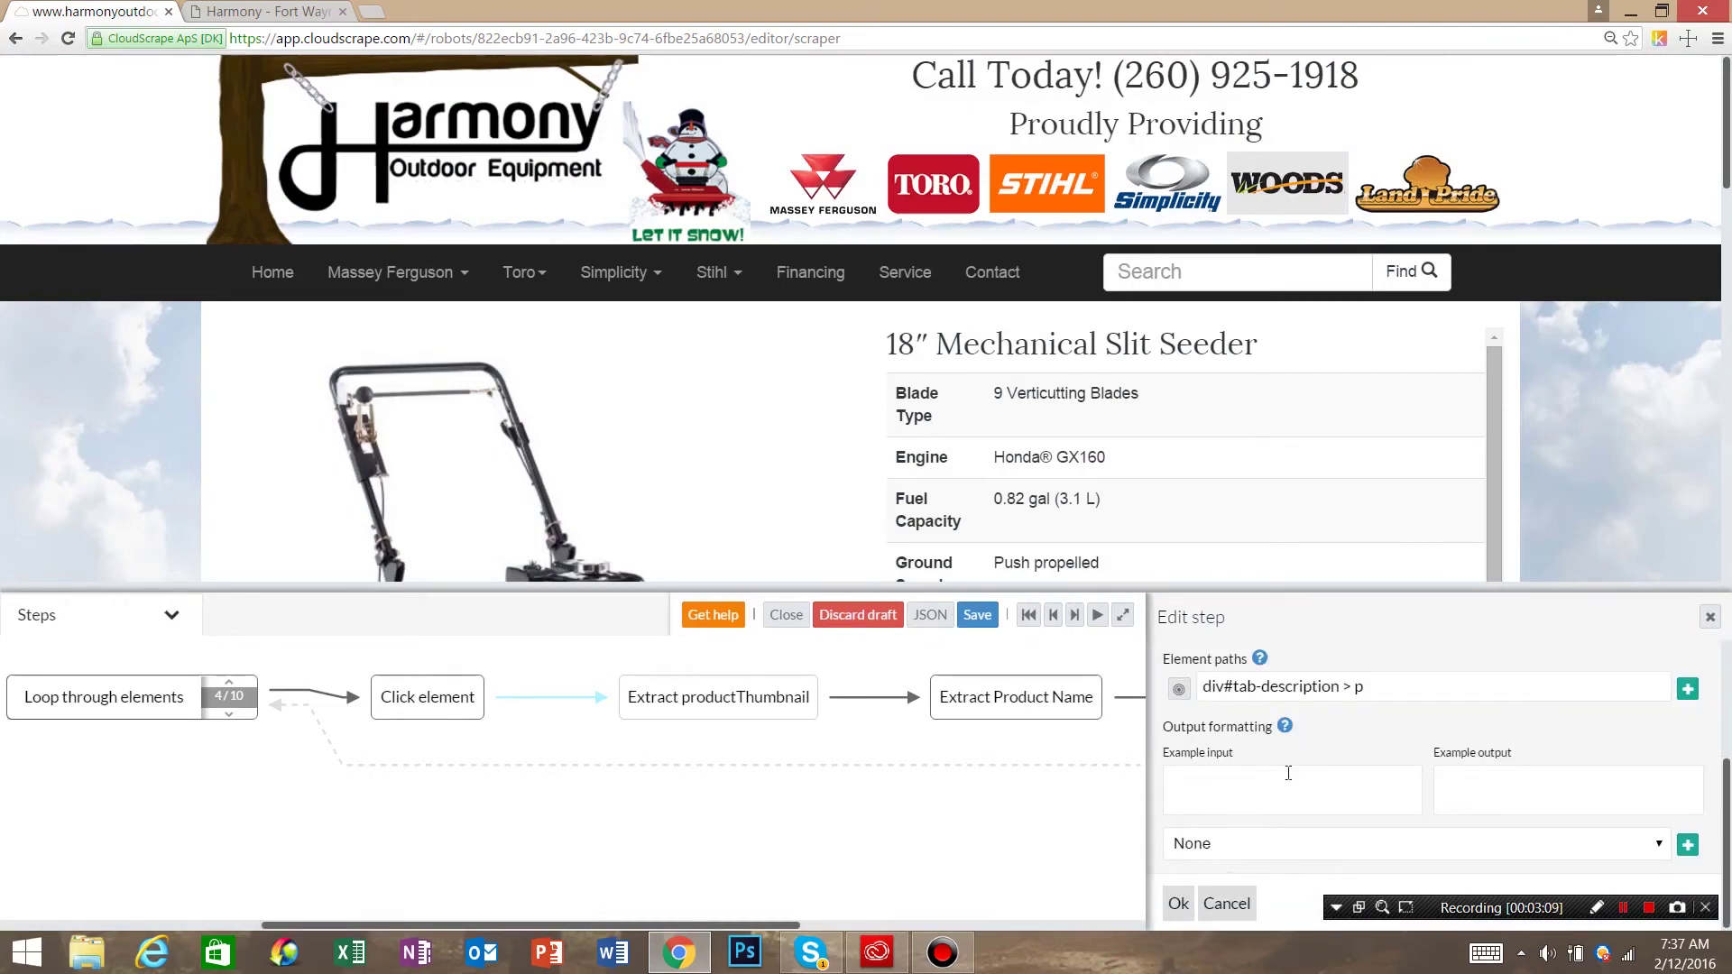
pyautogui.click(1233, 852)
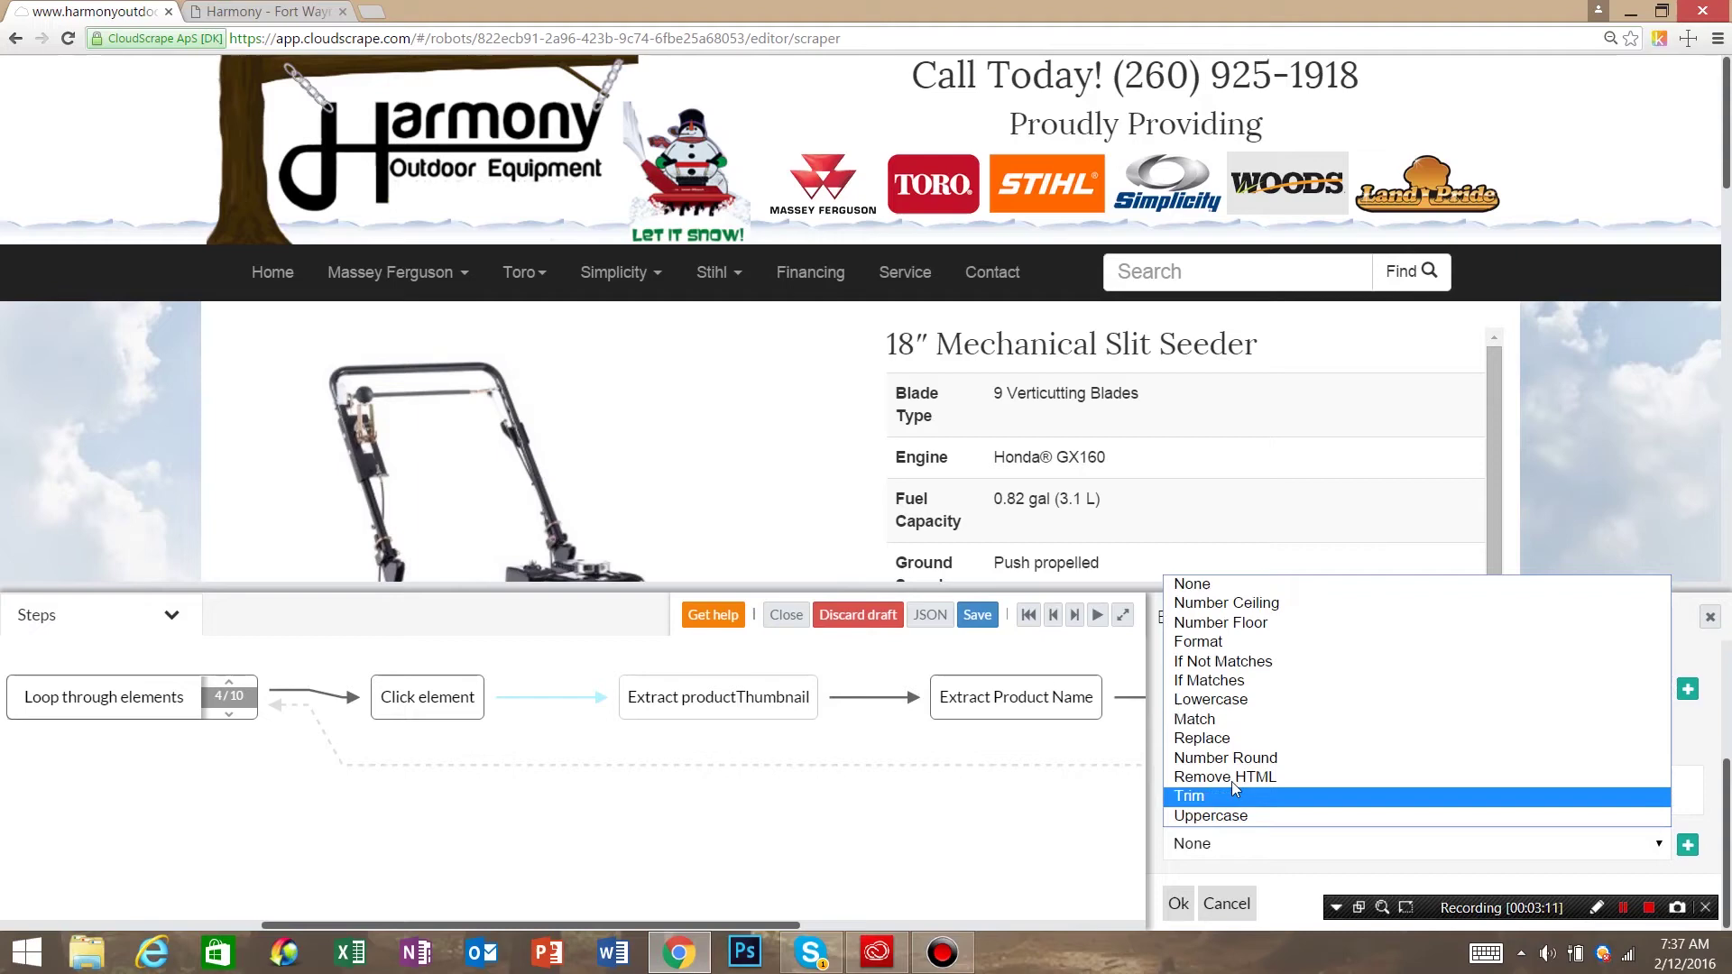
pyautogui.press('Escape')
pyautogui.press('Down')
pyautogui.click(1177, 905)
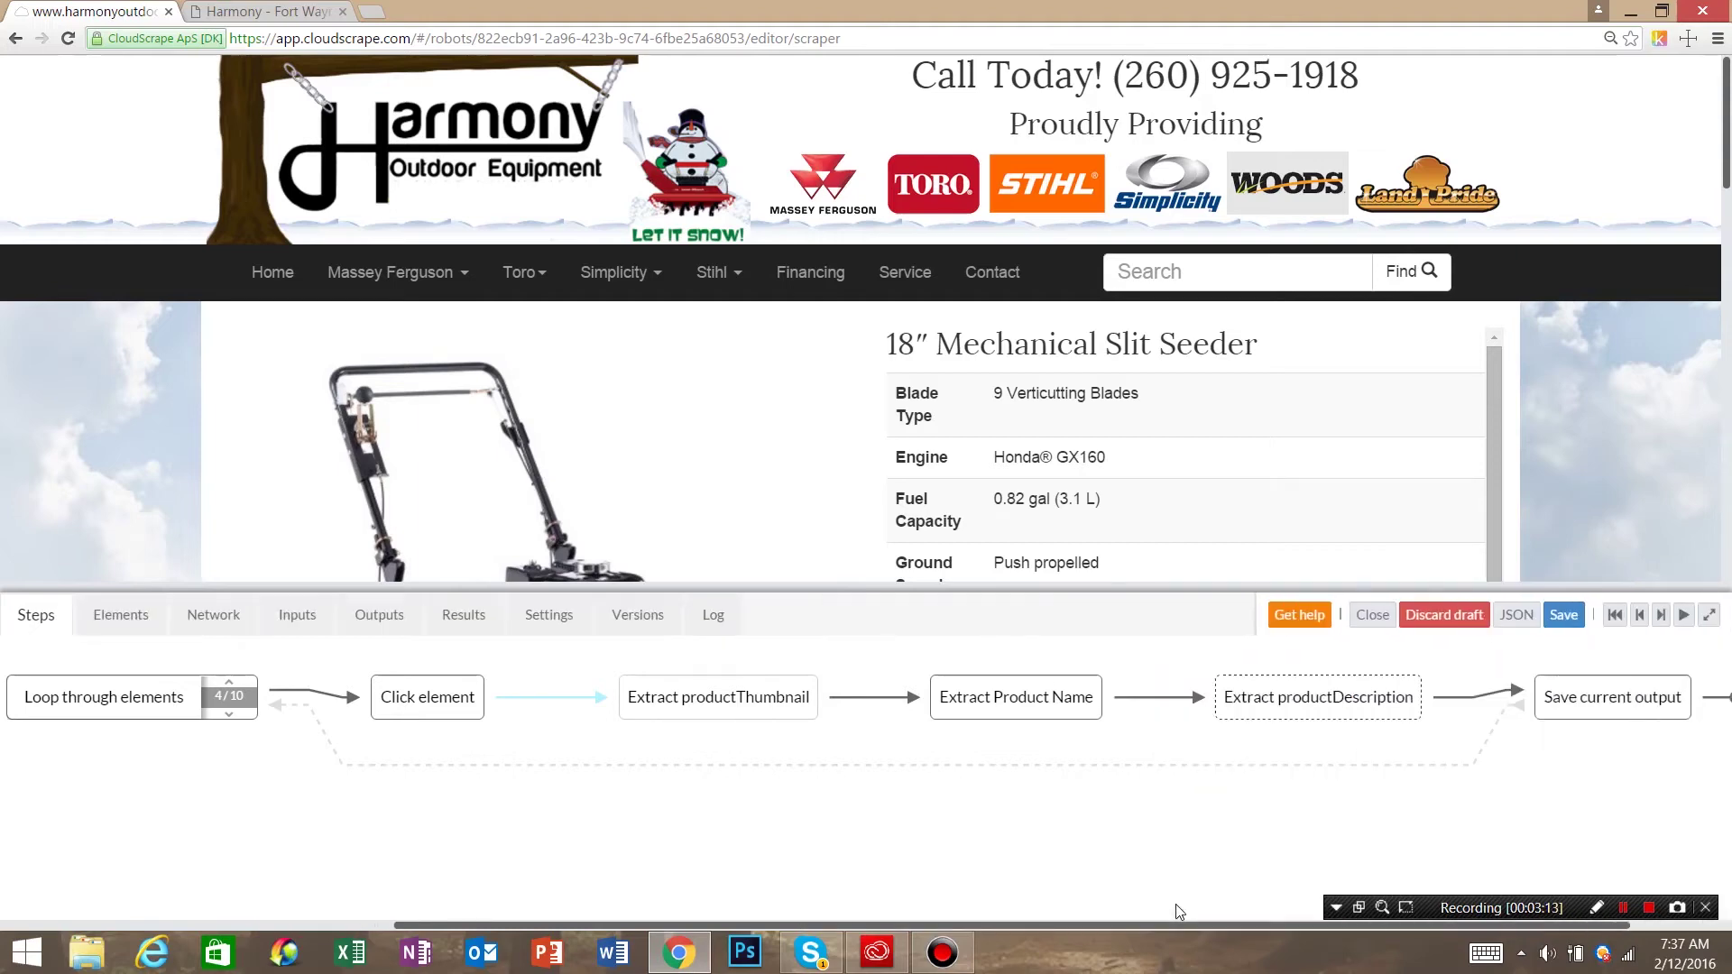
# Restart the robot, rerun all steps, review the extracted product rows, and save the robot.
pyautogui.click(1614, 620)
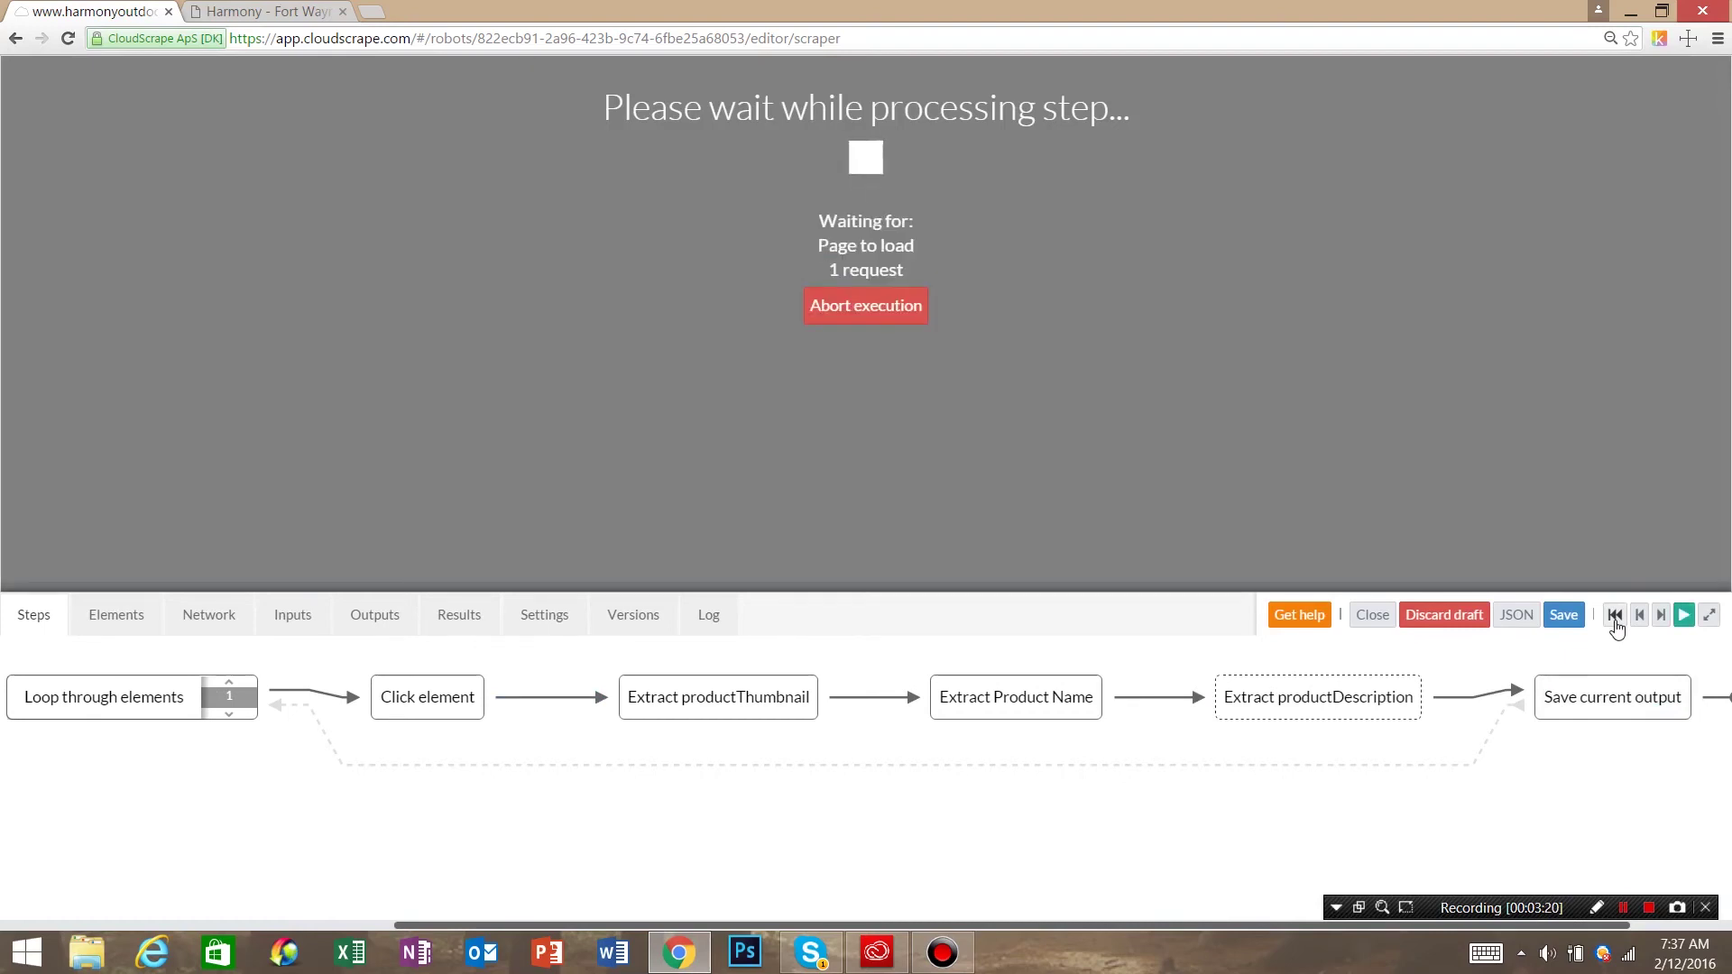
pyautogui.click(1614, 617)
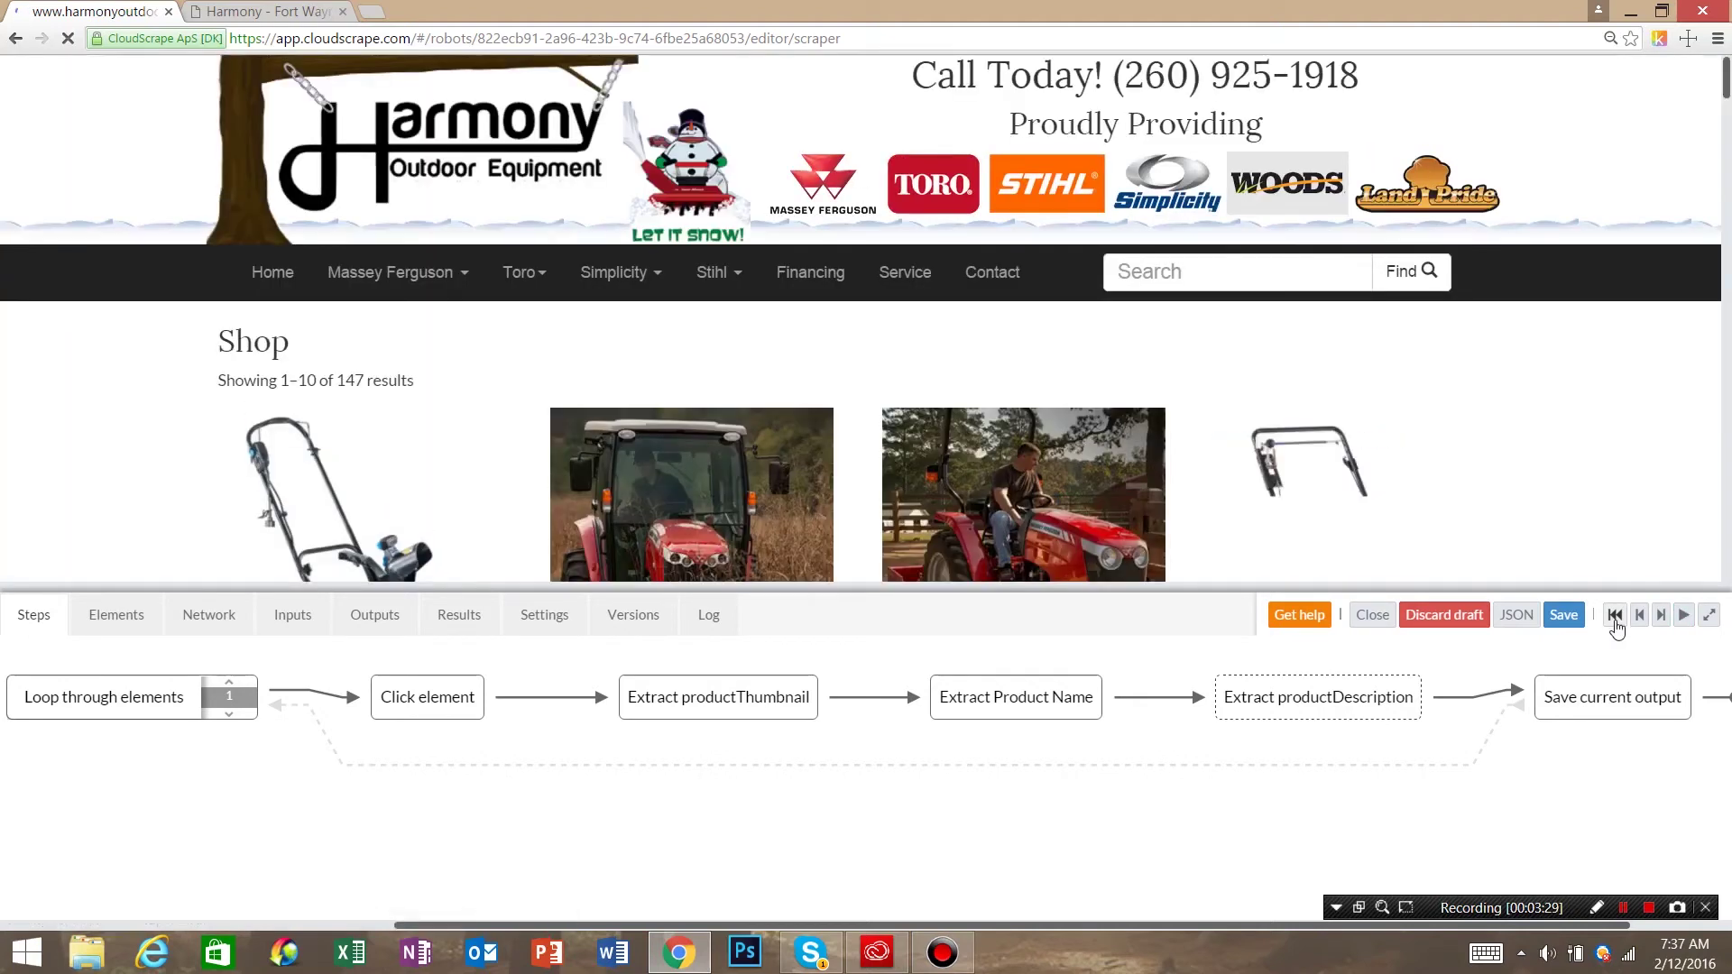
pyautogui.click(1683, 616)
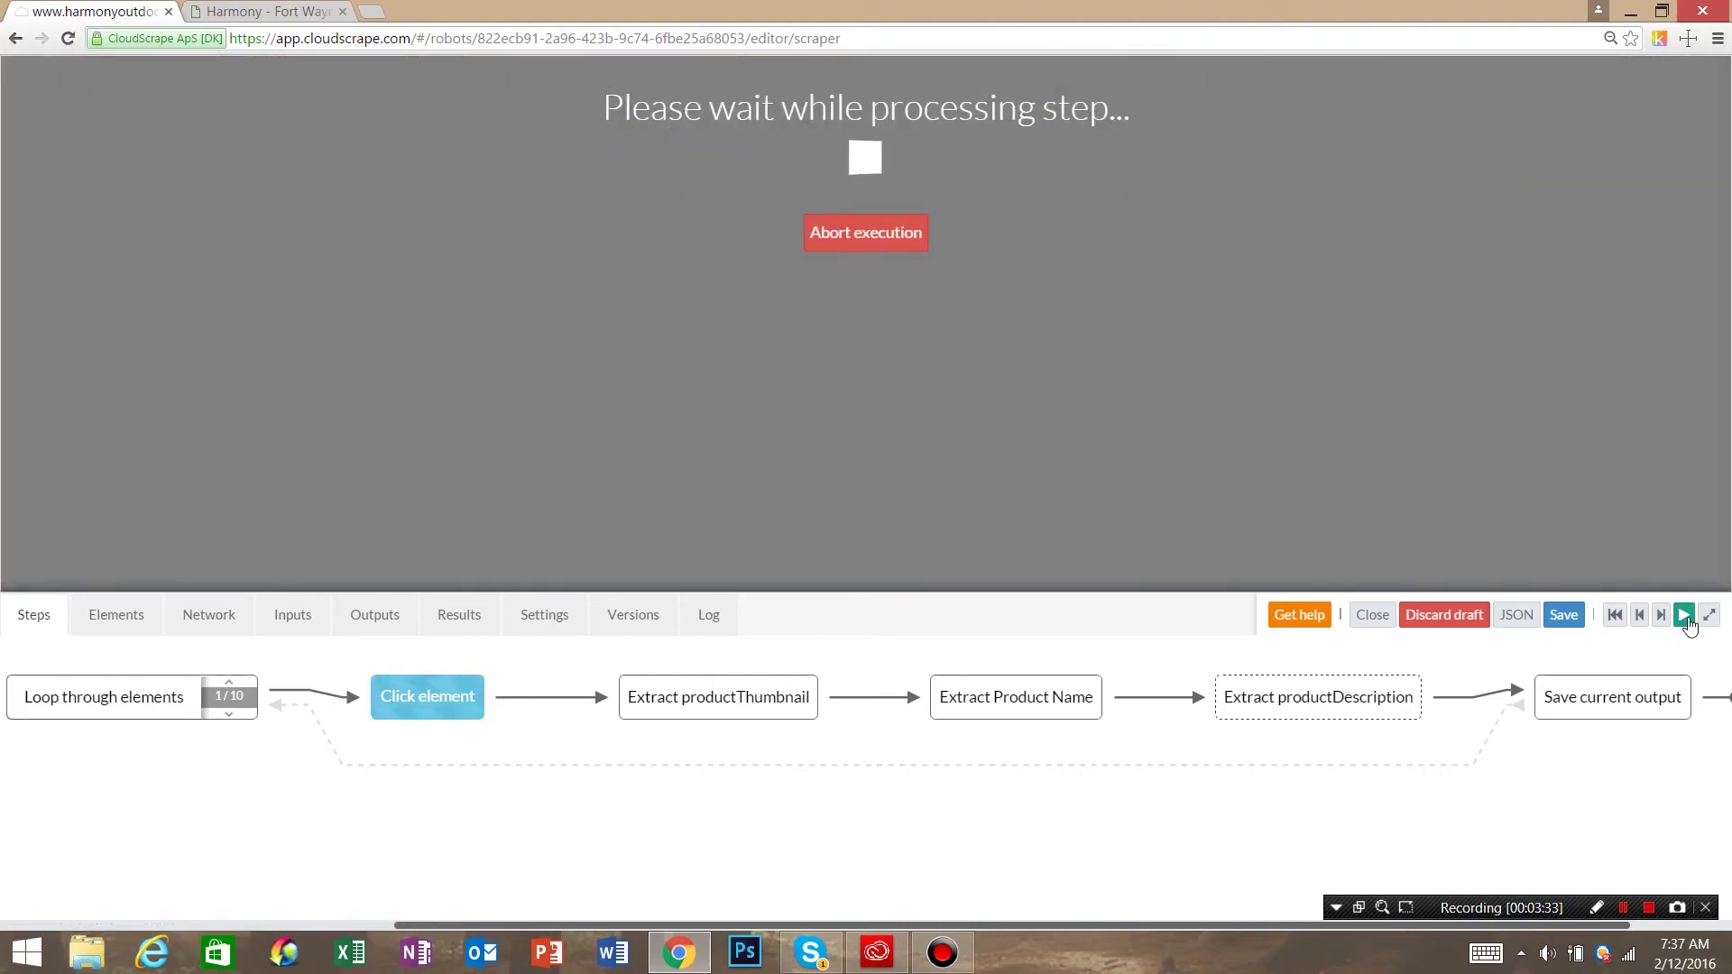
pyautogui.click(469, 614)
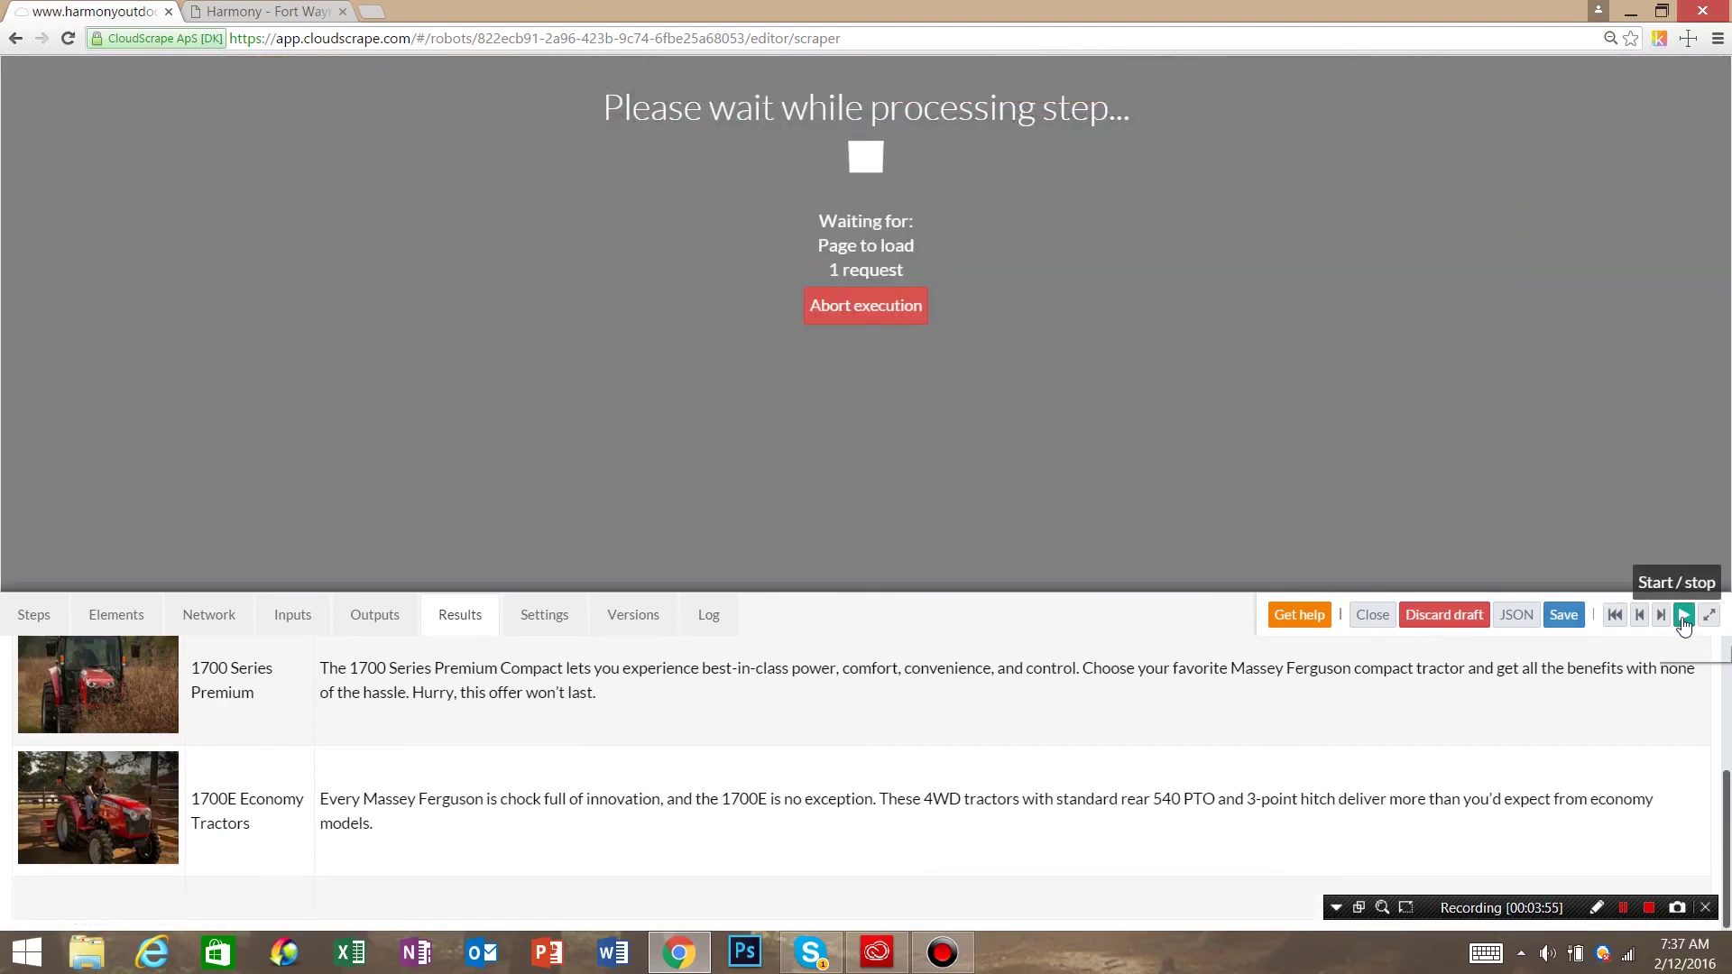
pyautogui.click(1558, 619)
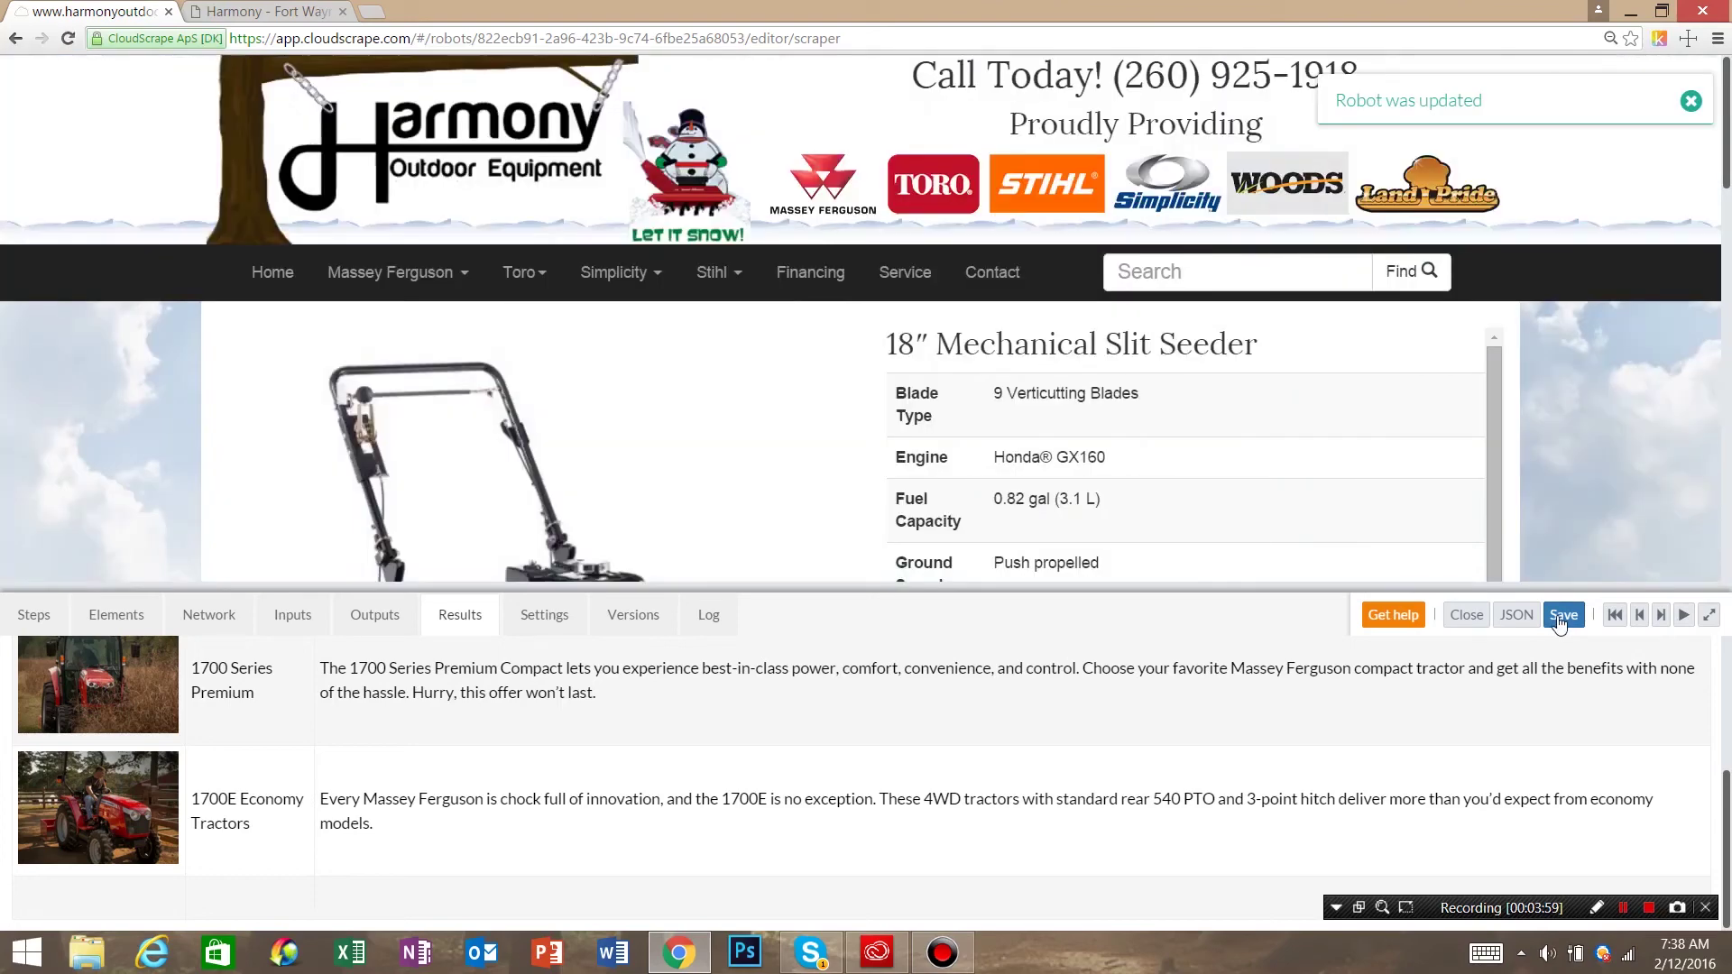
pyautogui.click(16, 39)
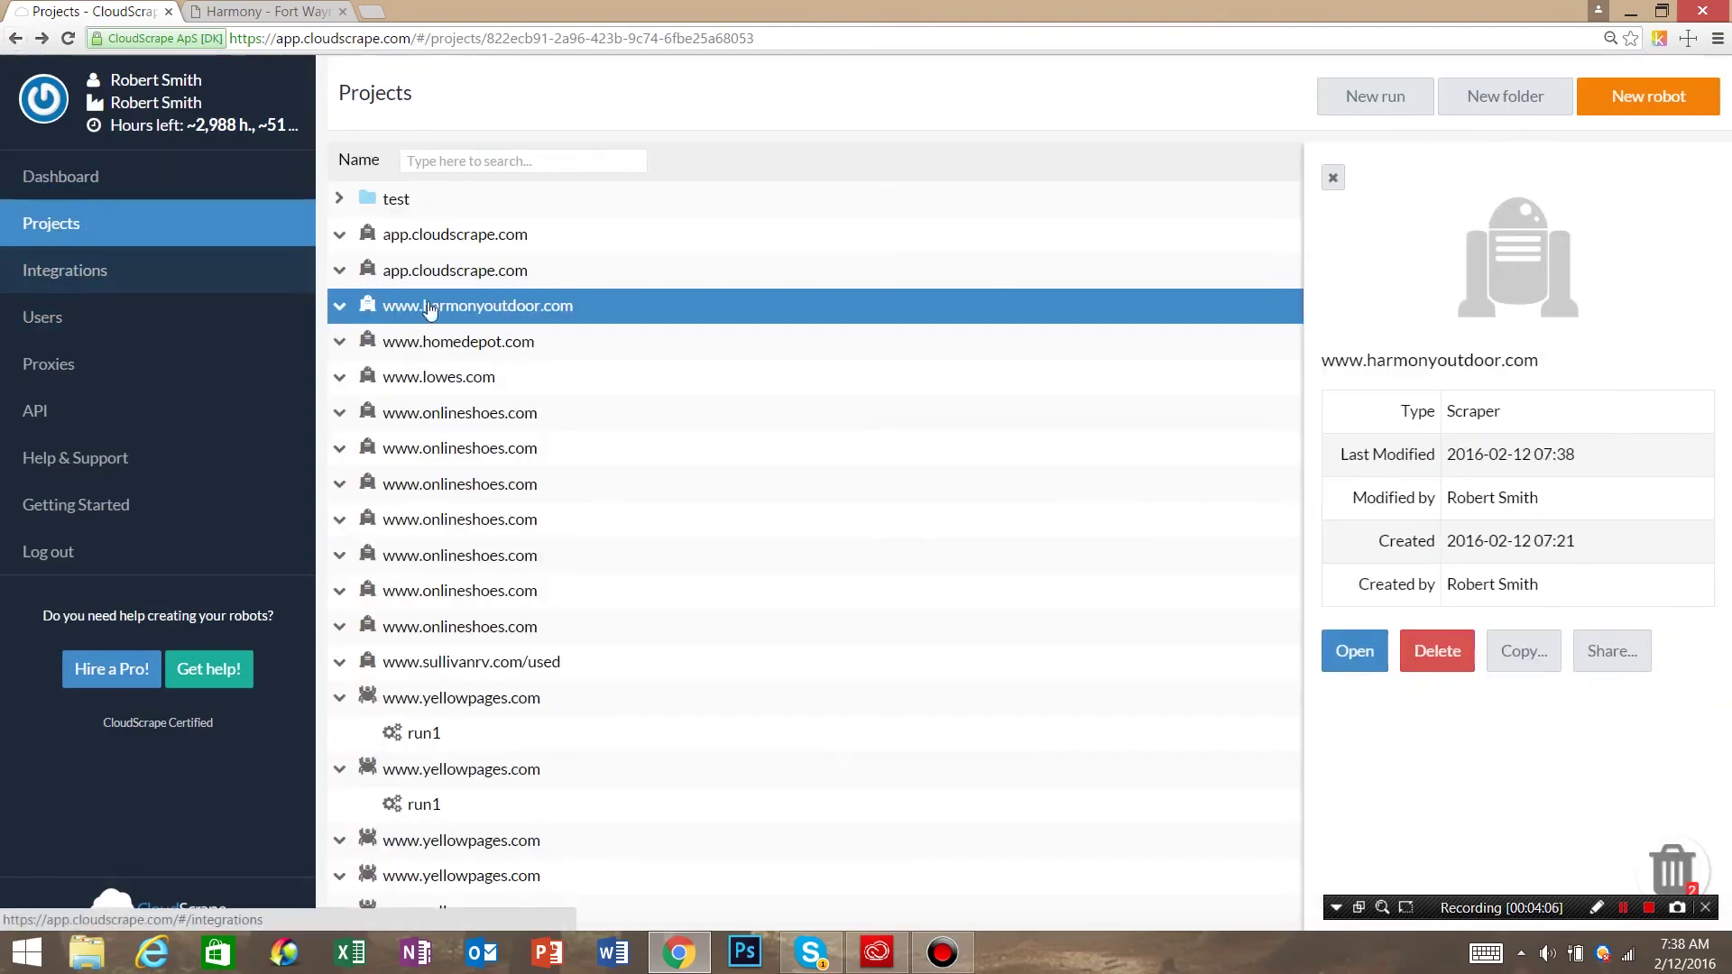
pyautogui.click(545, 316)
pyautogui.click(546, 315)
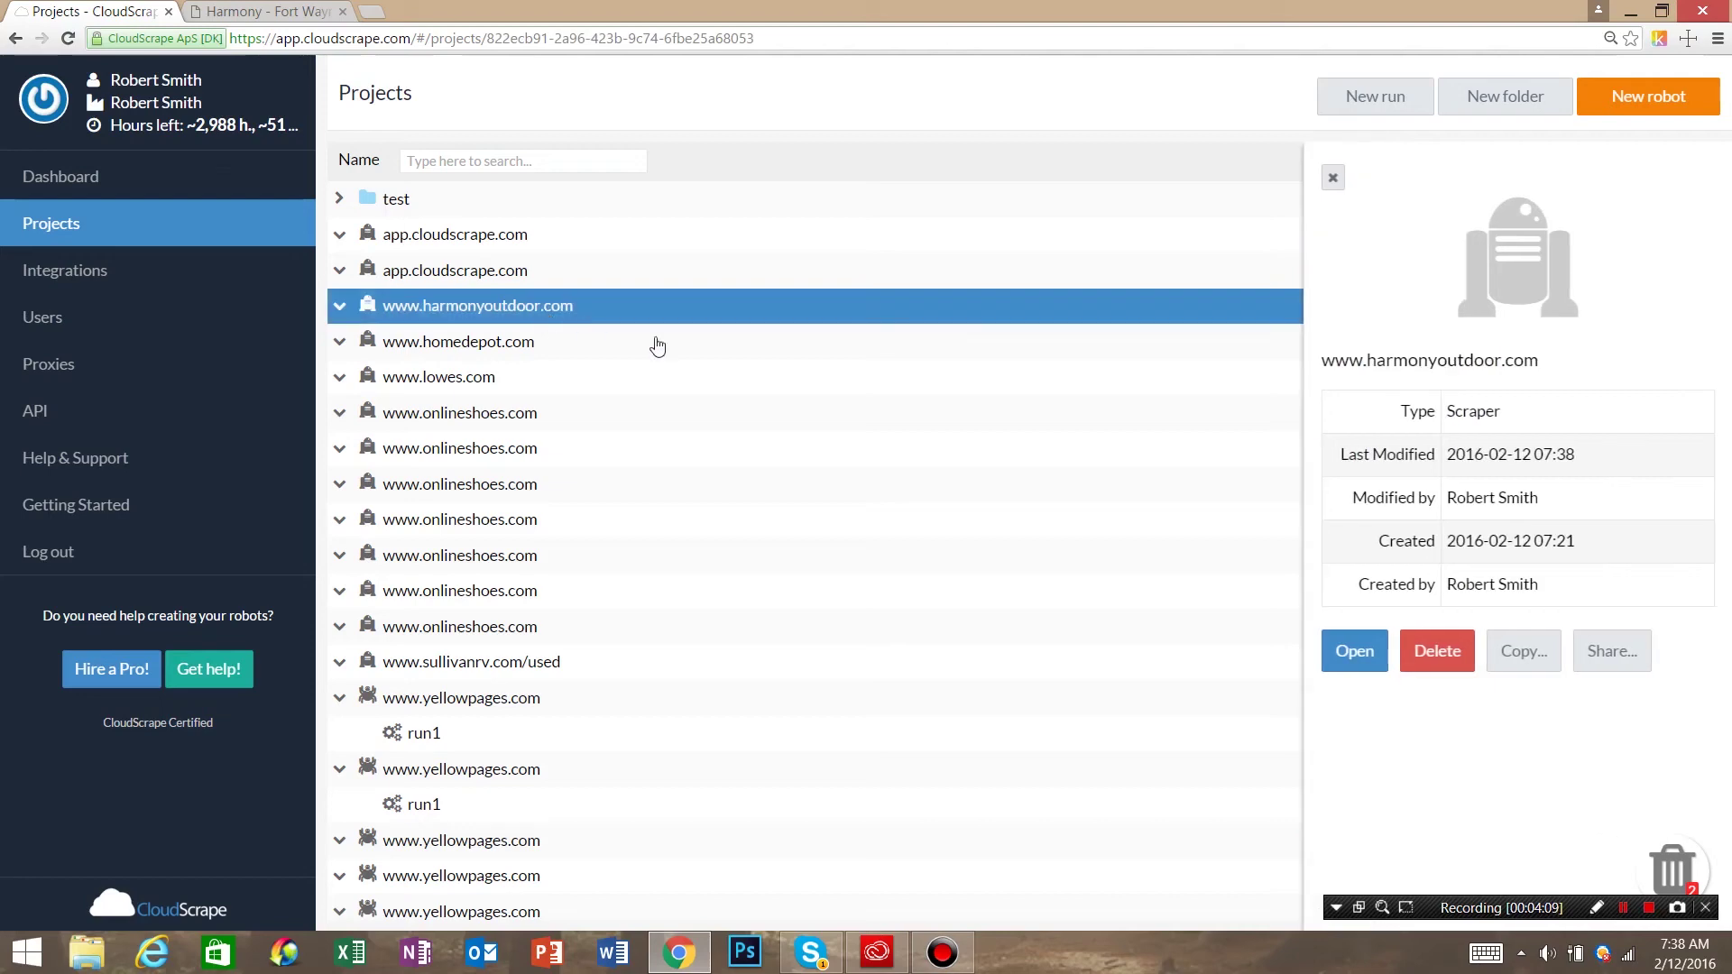
pyautogui.click(1391, 101)
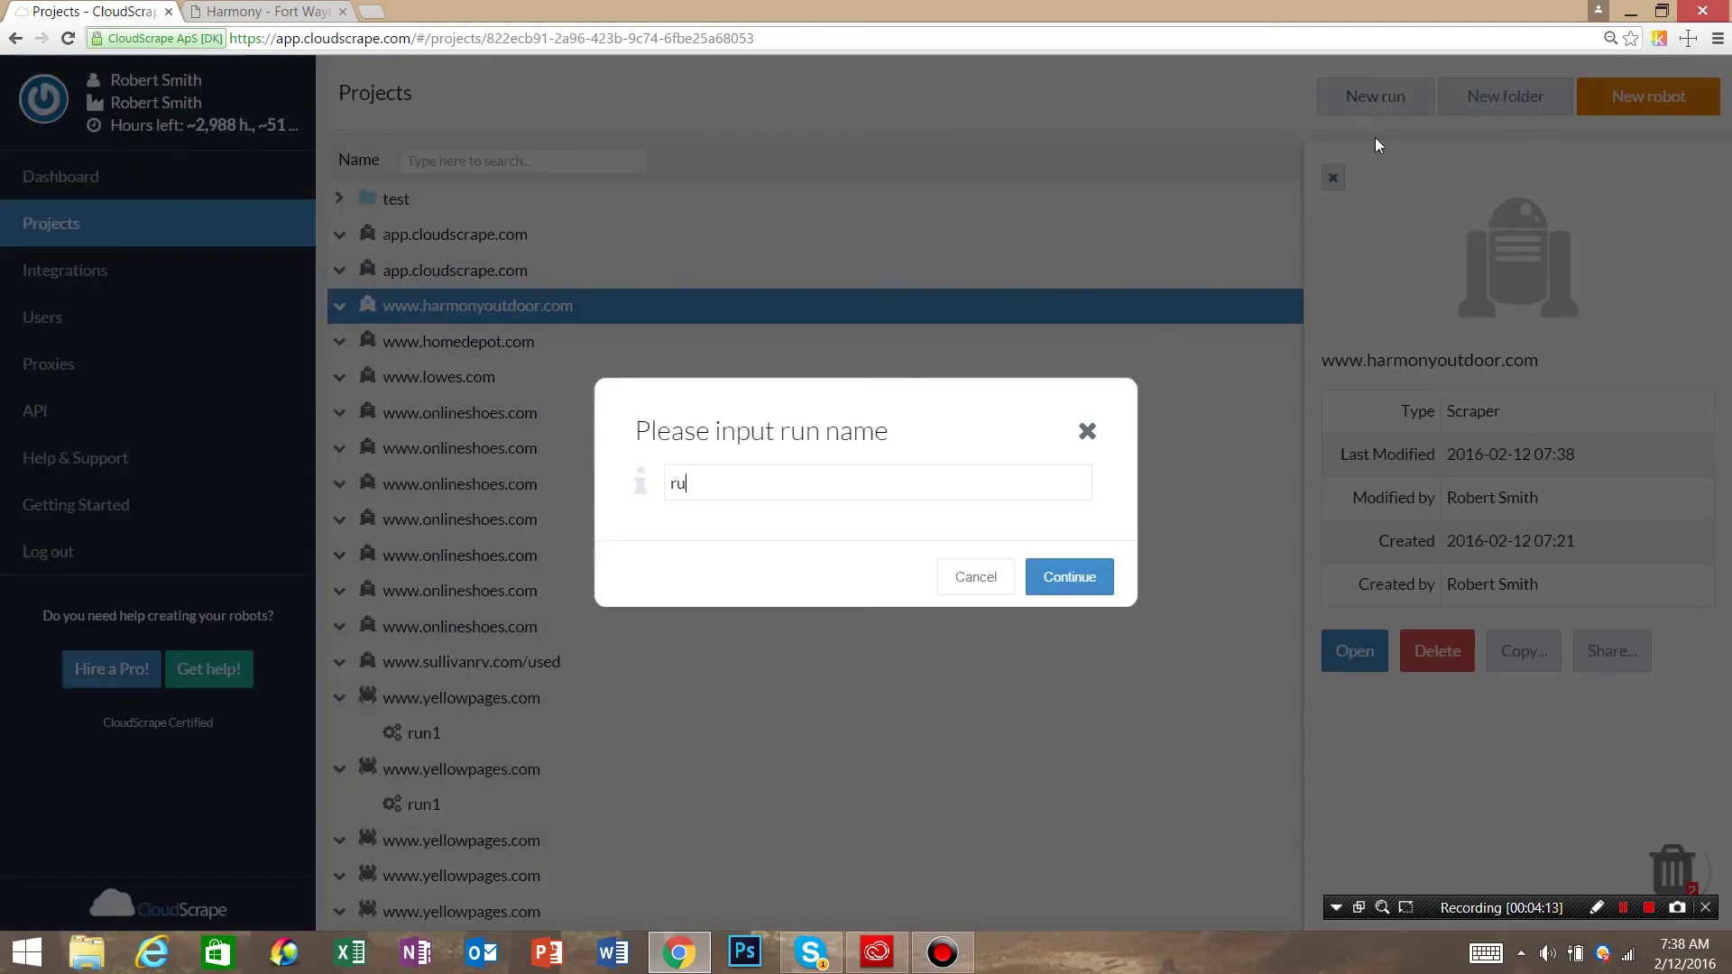
pyautogui.click(1102, 582)
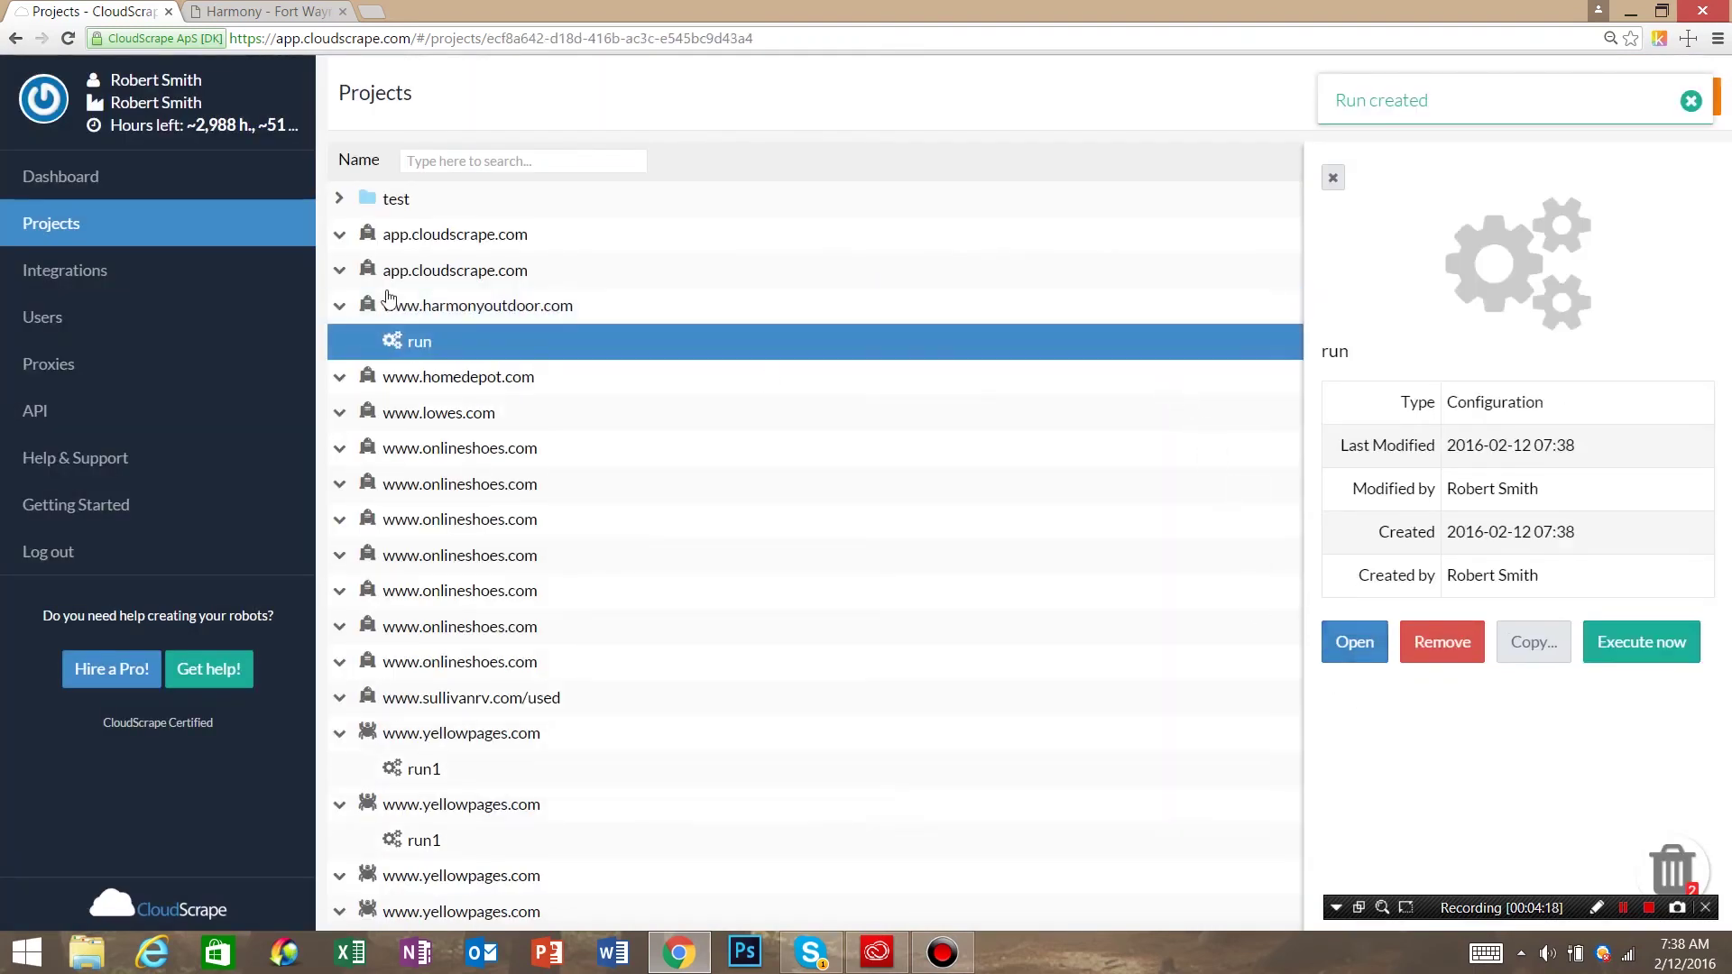
pyautogui.click(1634, 649)
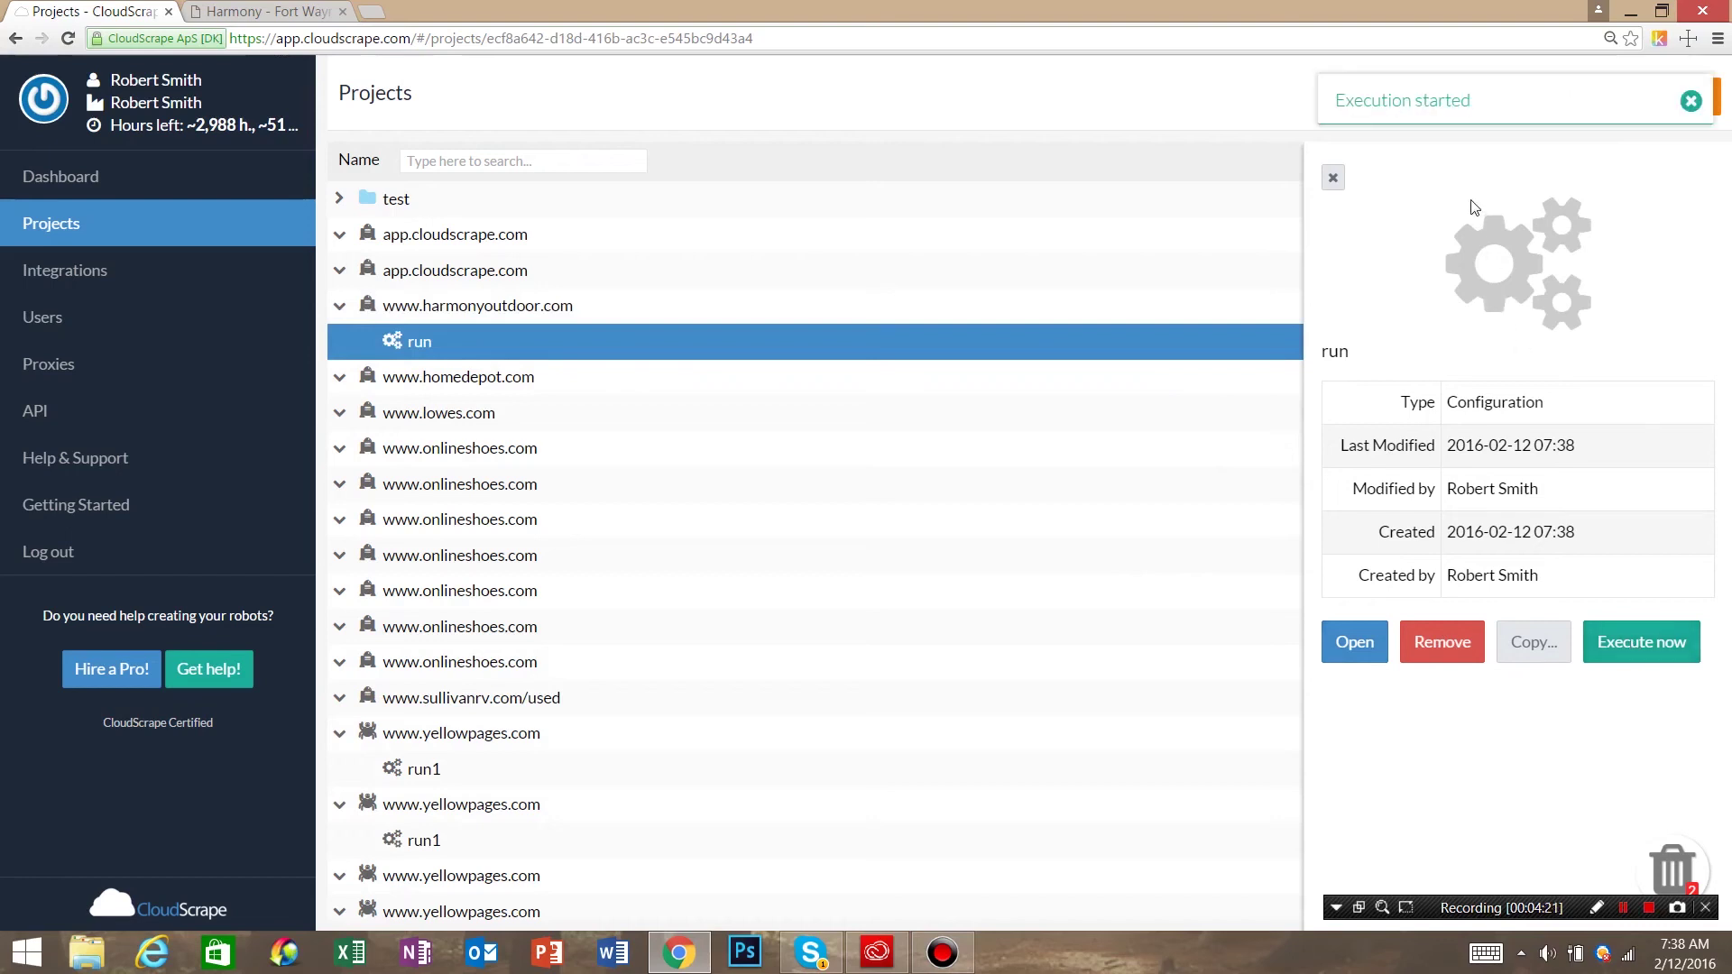
# Open the run's active execution and view its Results tab, showing one empty row.
pyautogui.click(1354, 643)
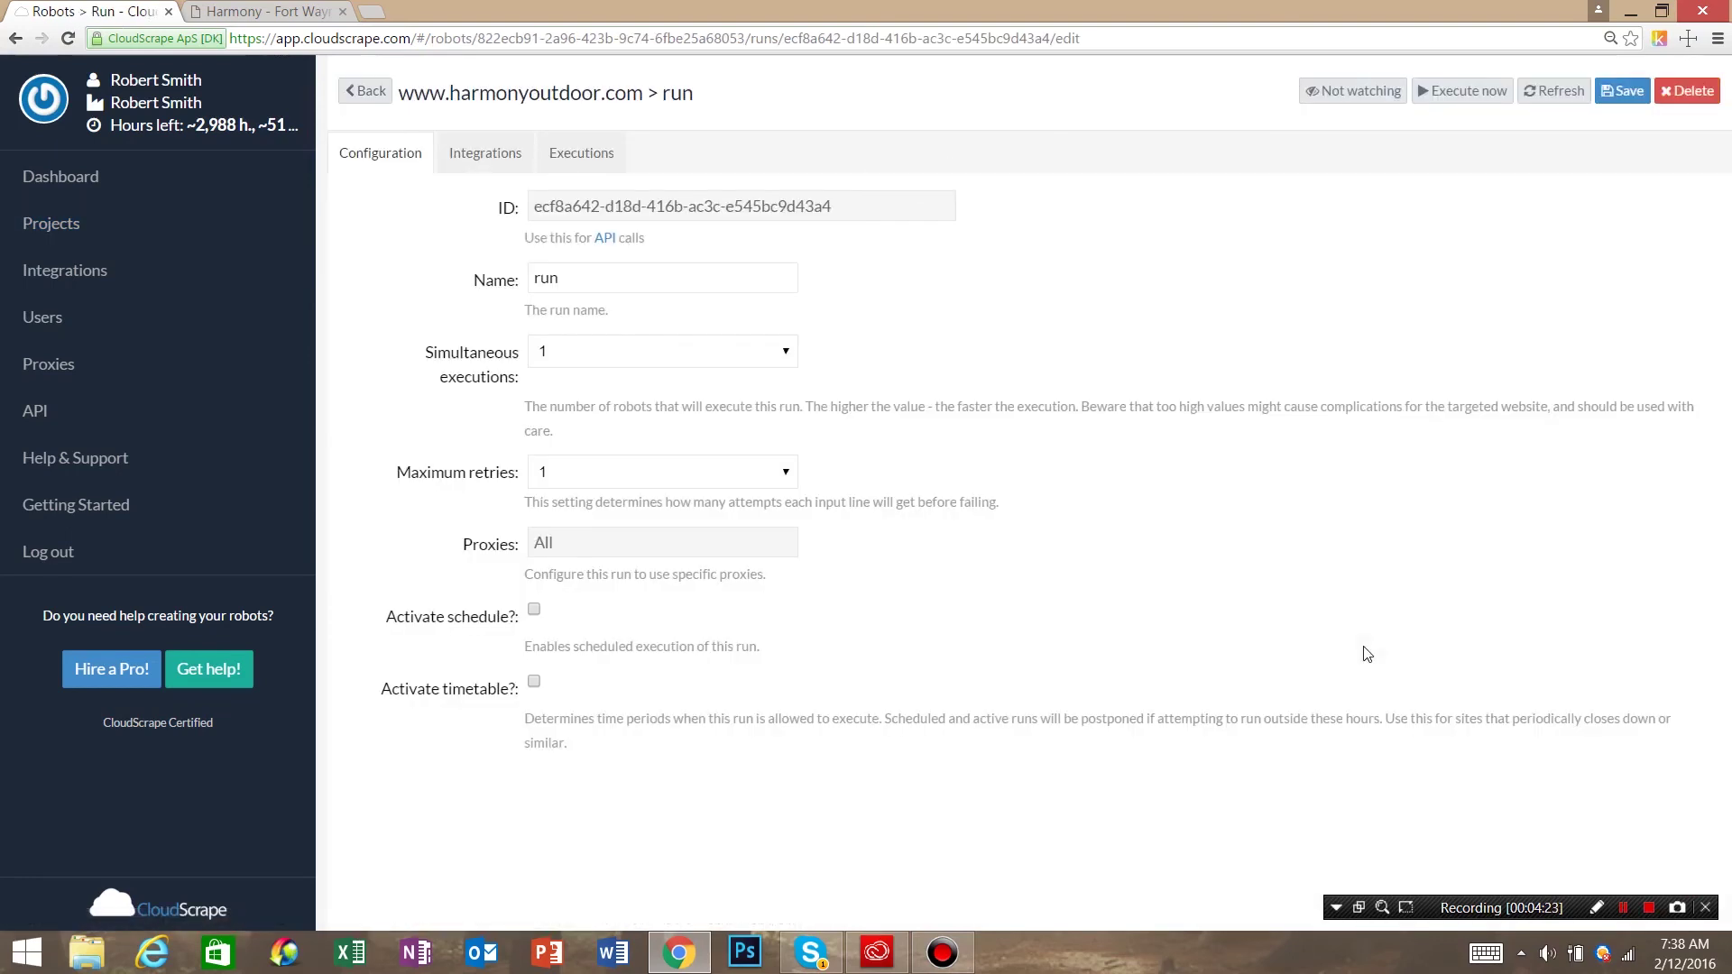
pyautogui.click(562, 152)
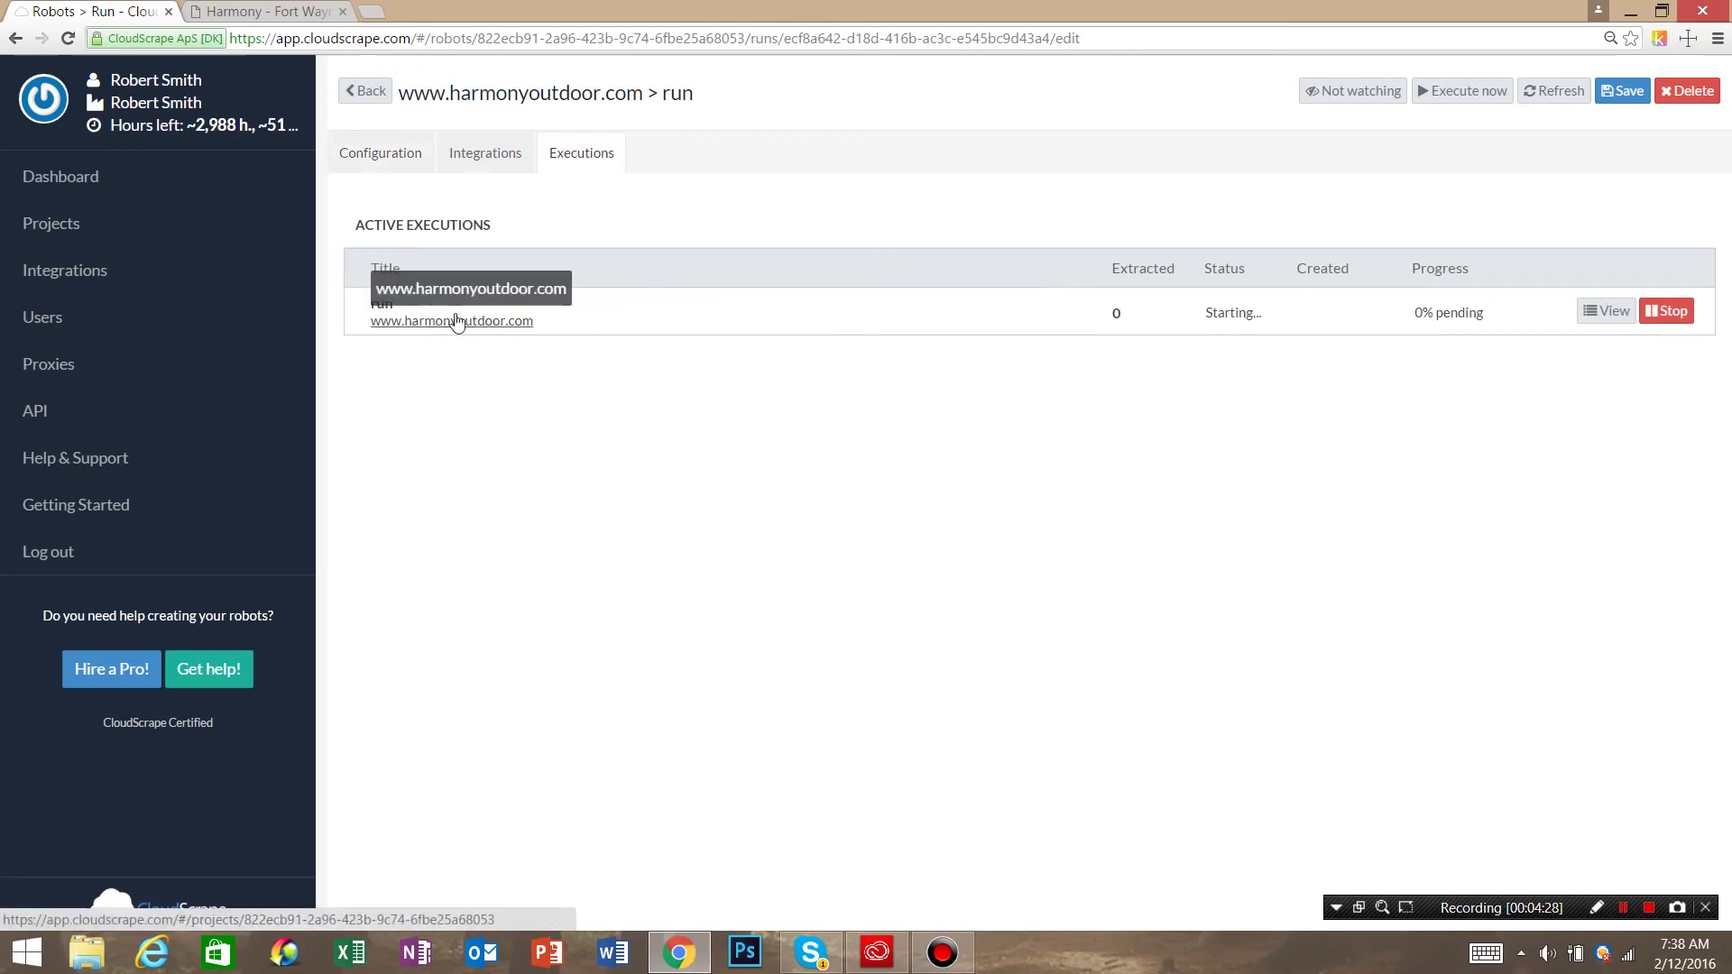
pyautogui.click(1608, 312)
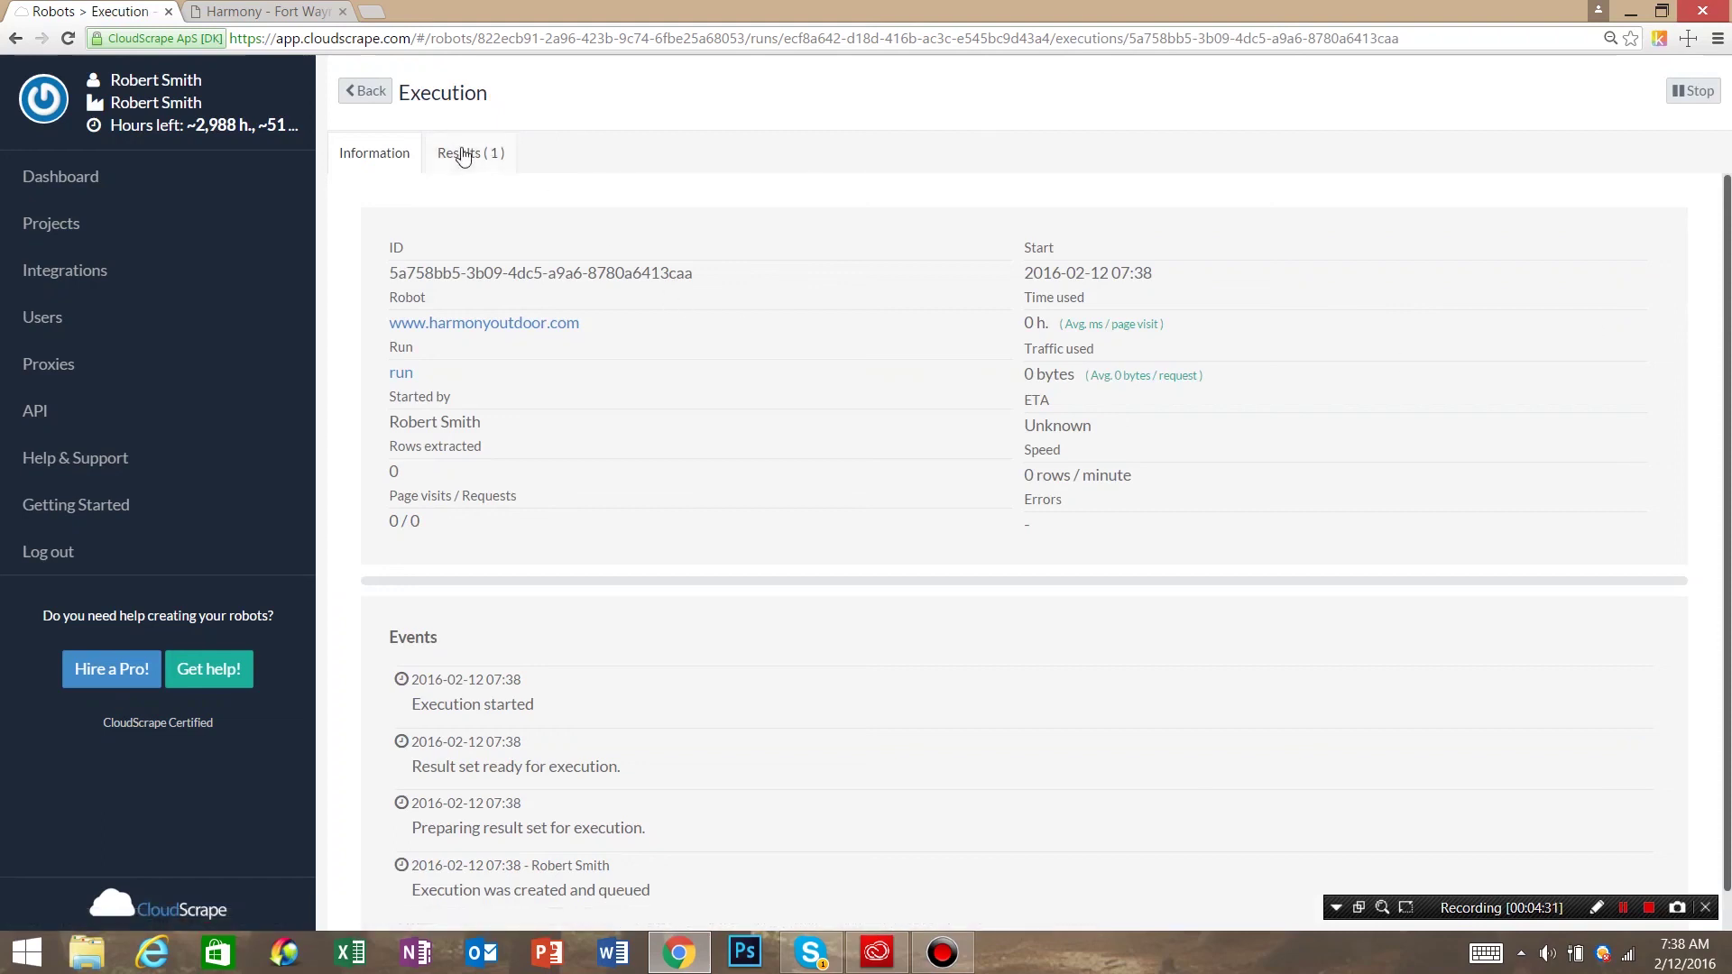
pyautogui.click(462, 155)
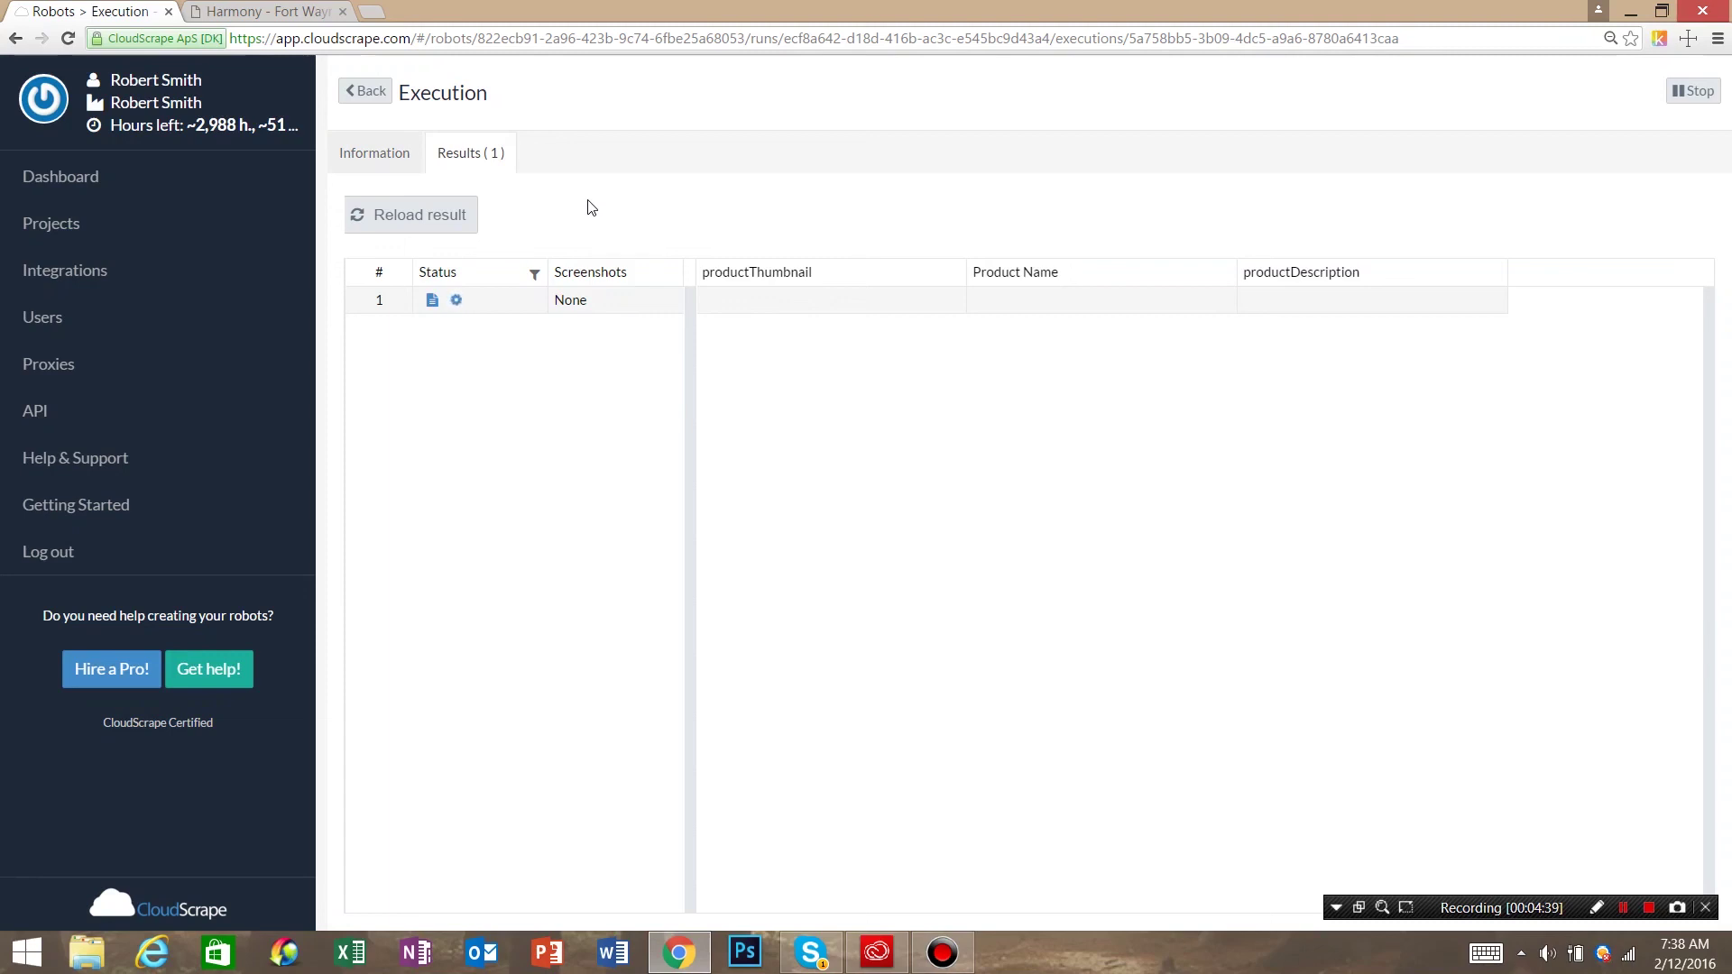
# Reload results until five products appear, then preview and close the first row's thumbnail.
pyautogui.click(445, 231)
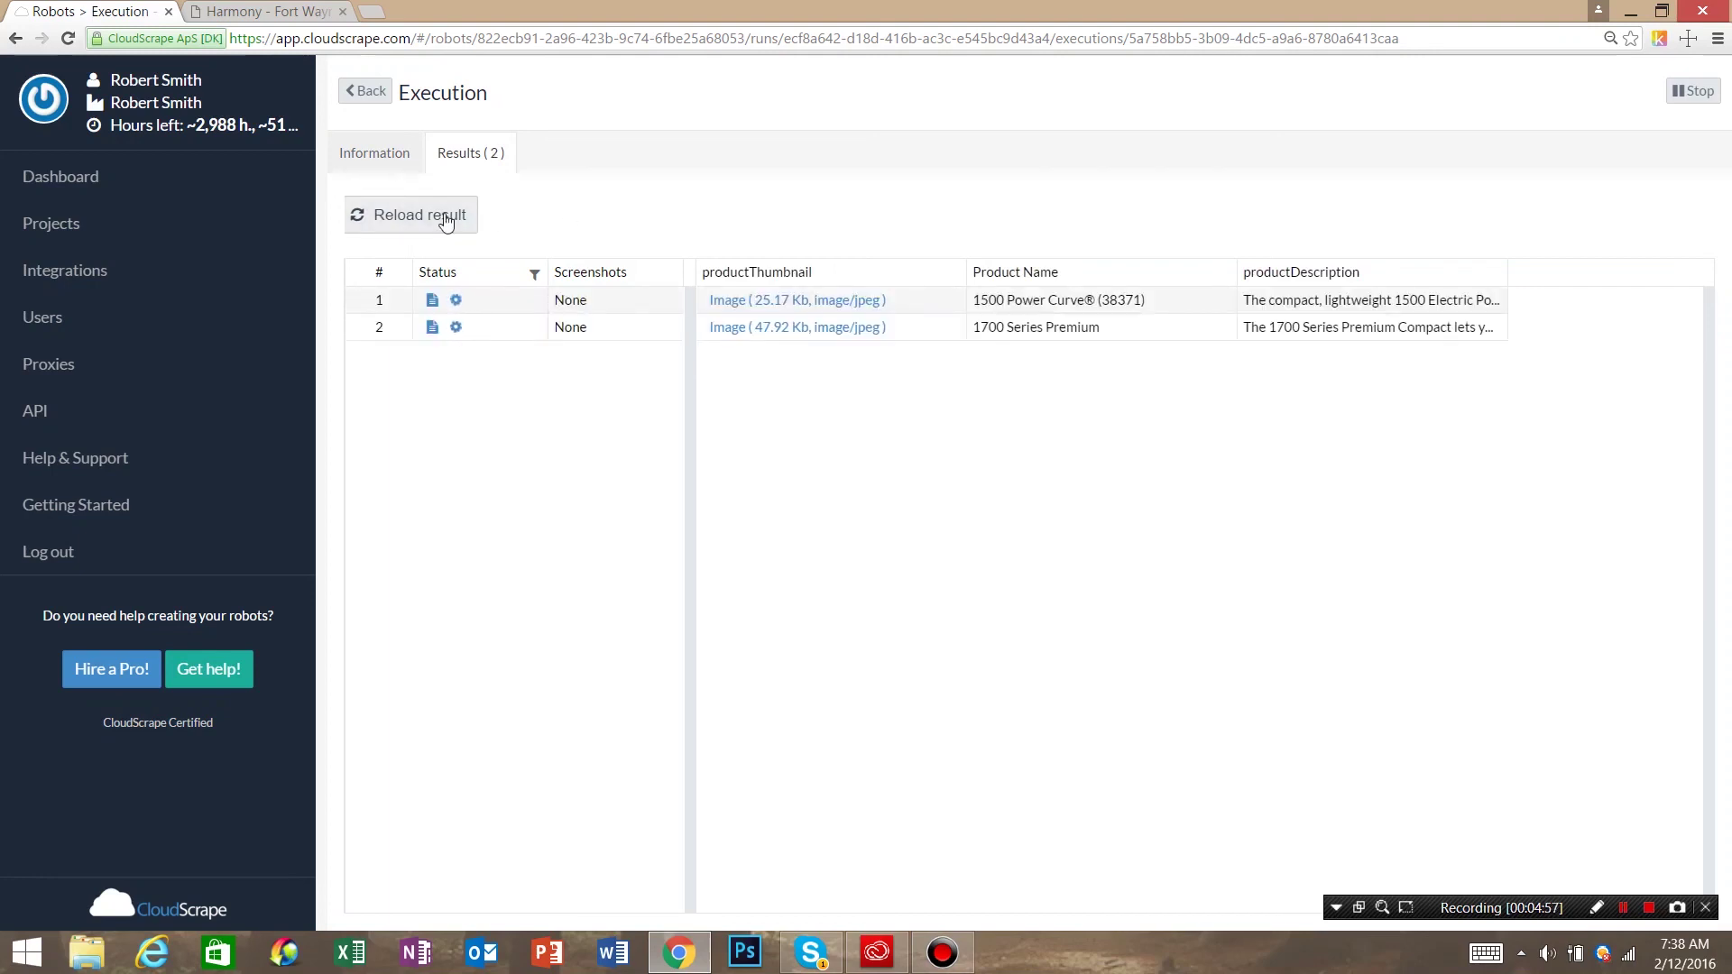
pyautogui.click(446, 222)
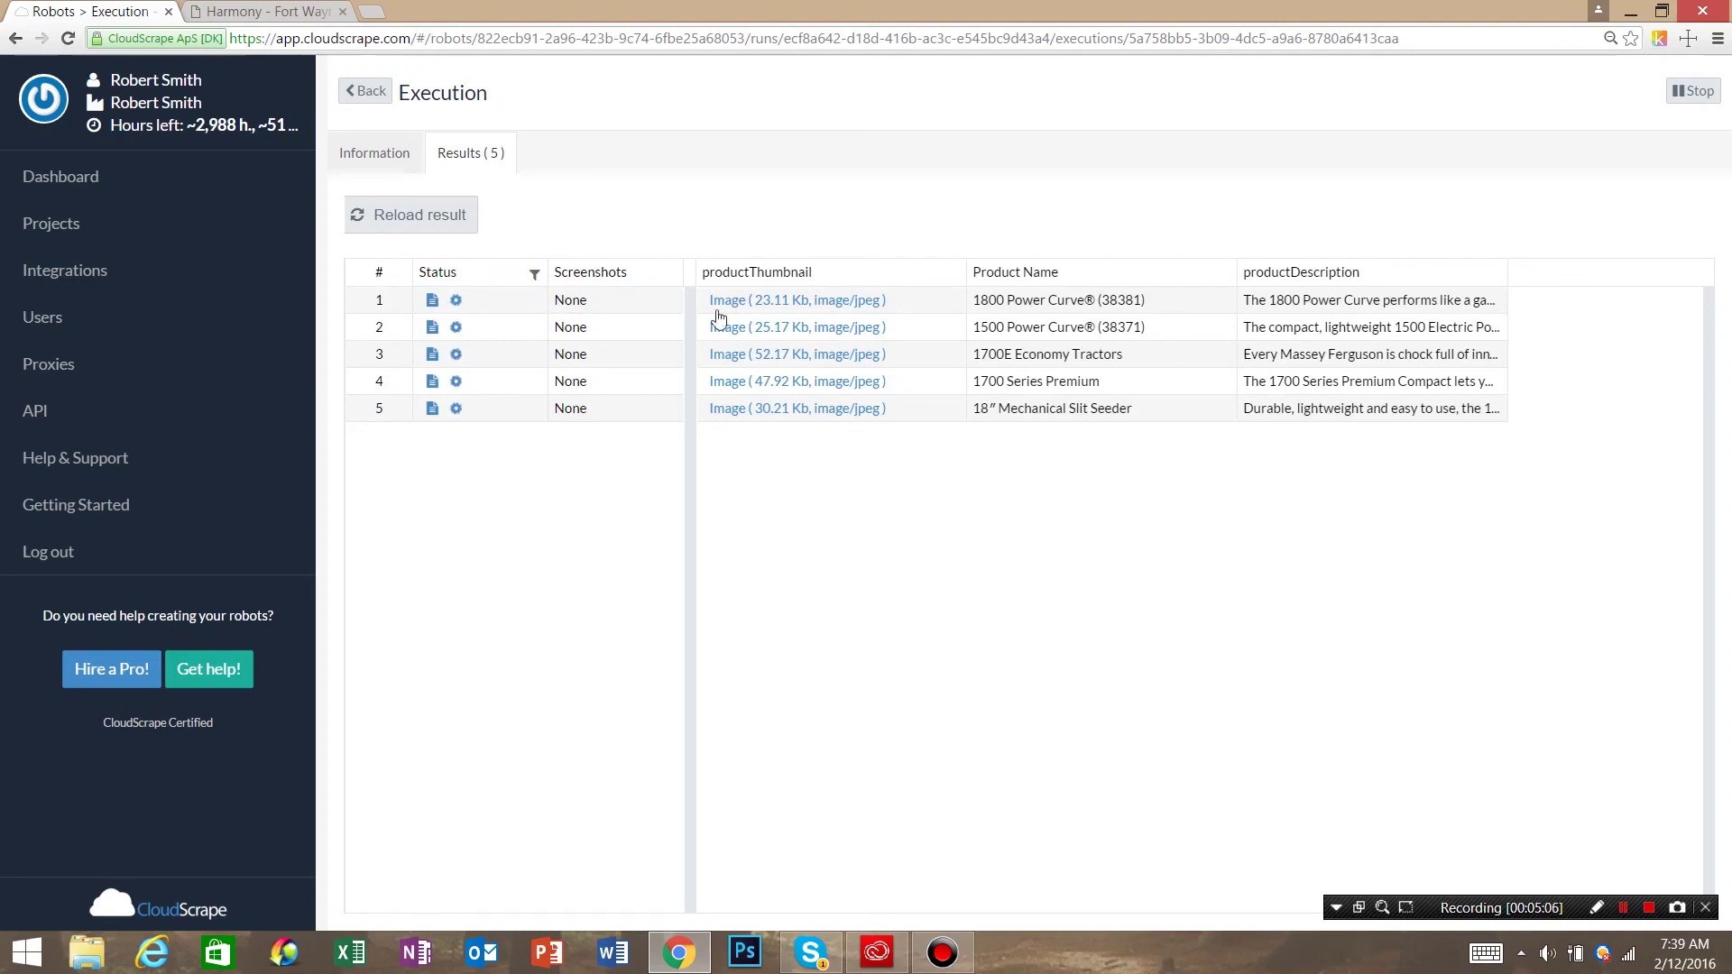
pyautogui.click(759, 303)
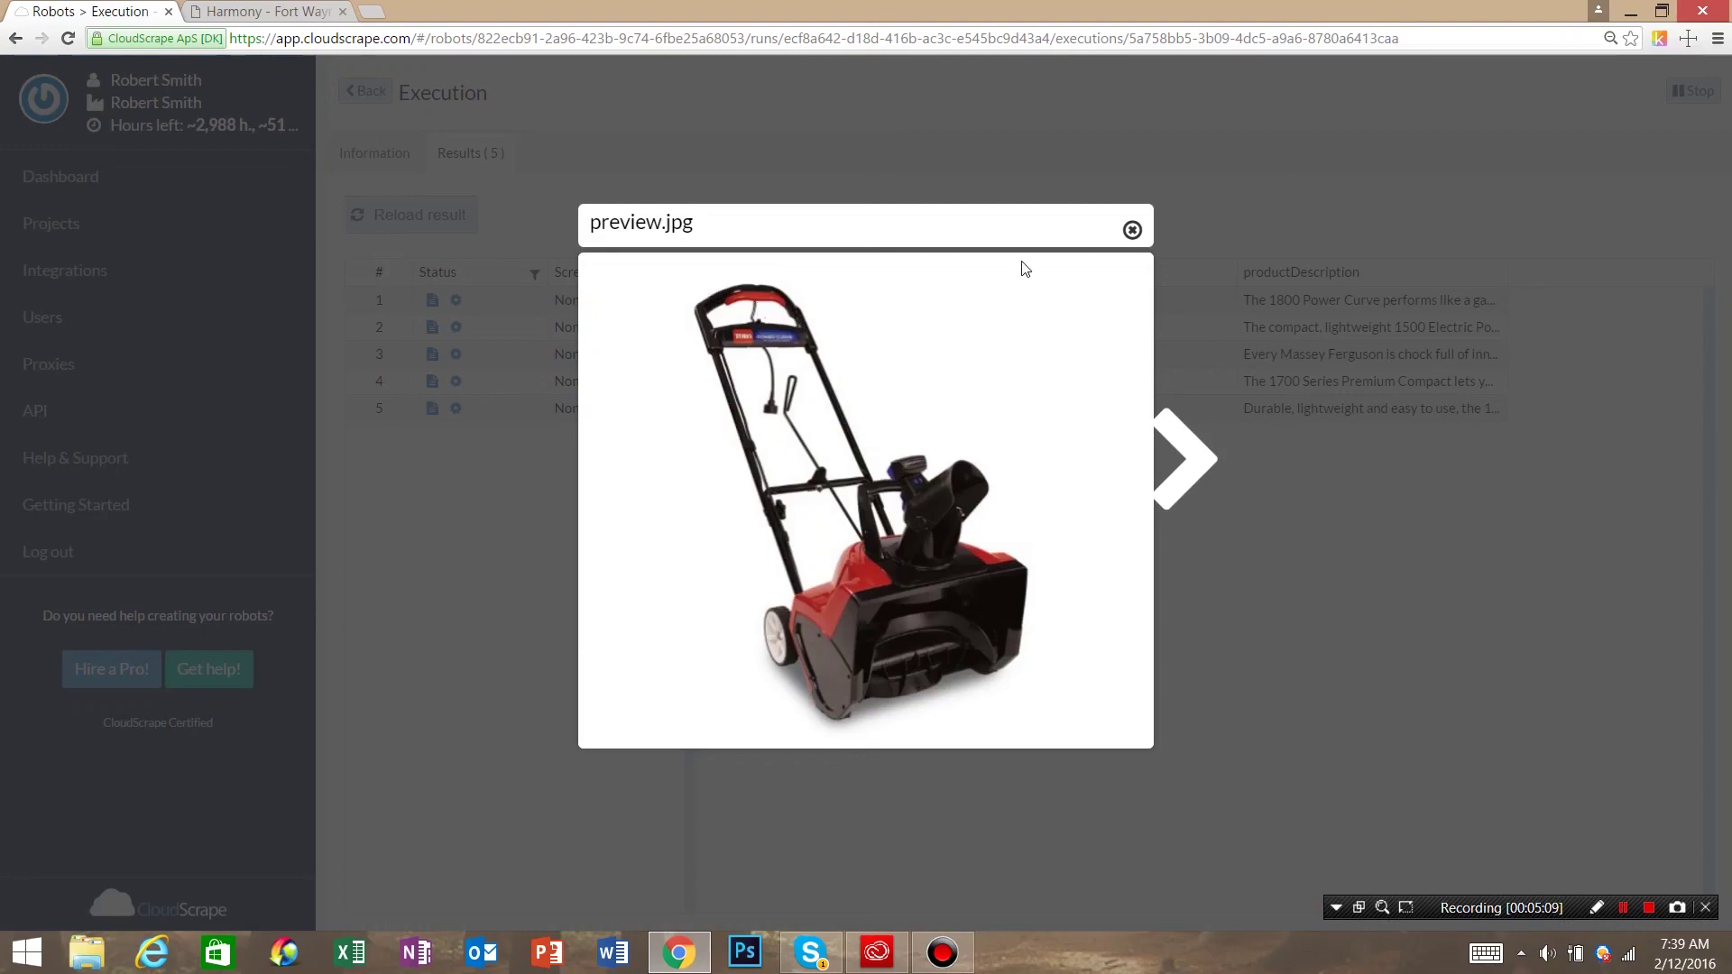
pyautogui.click(1132, 232)
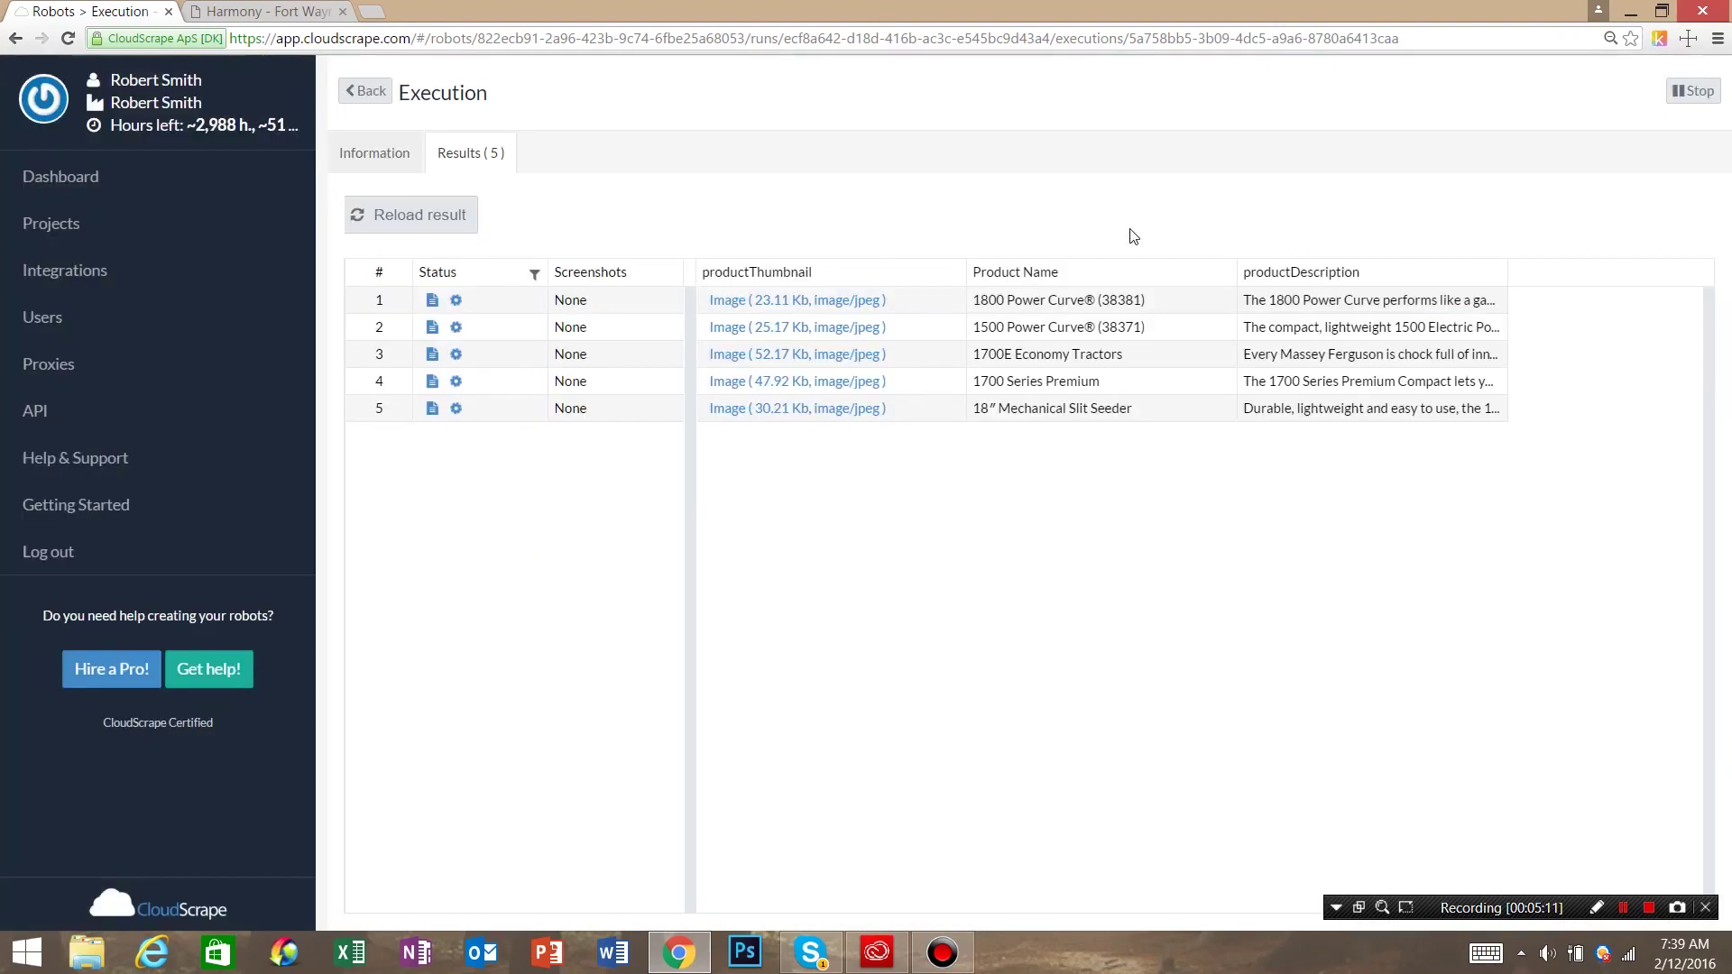